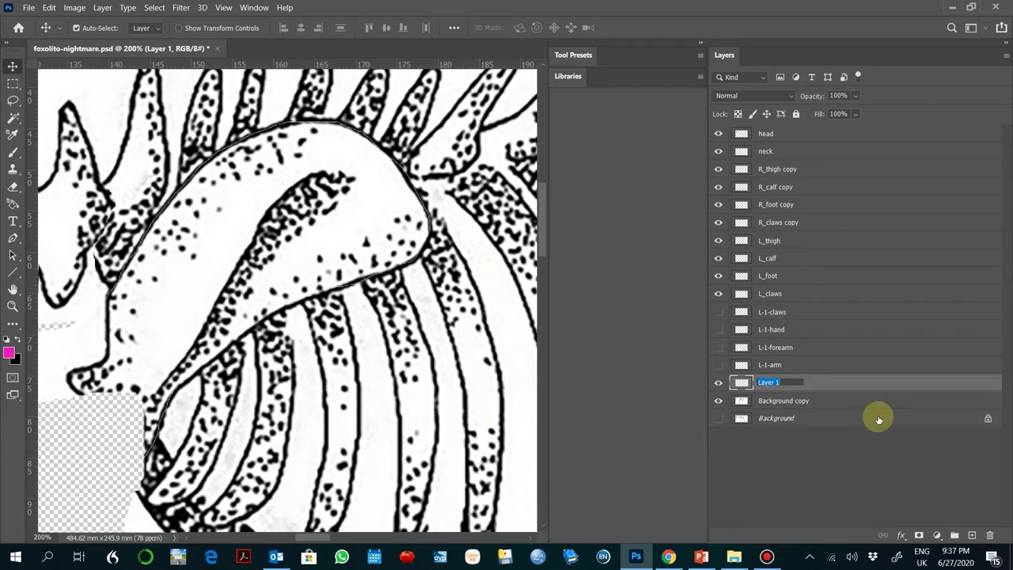
Step: Name the cut-out shoulder layer L-1-arm and make all the L-1 front-leg layers visible
left_click(720, 383)
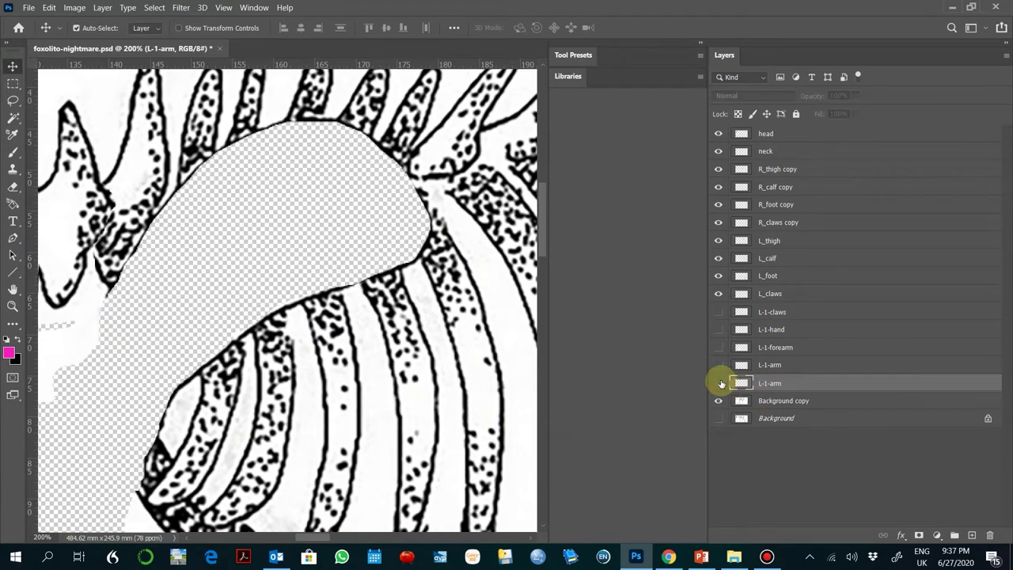
left_click(12, 306)
right_click(78, 307)
left_click(108, 315)
left_click(718, 383)
left_click_drag(717, 365, 718, 311)
Step: Duplicate the five front-leg layers from L-1-claws down to the lower L-1-arm
left_click(775, 312)
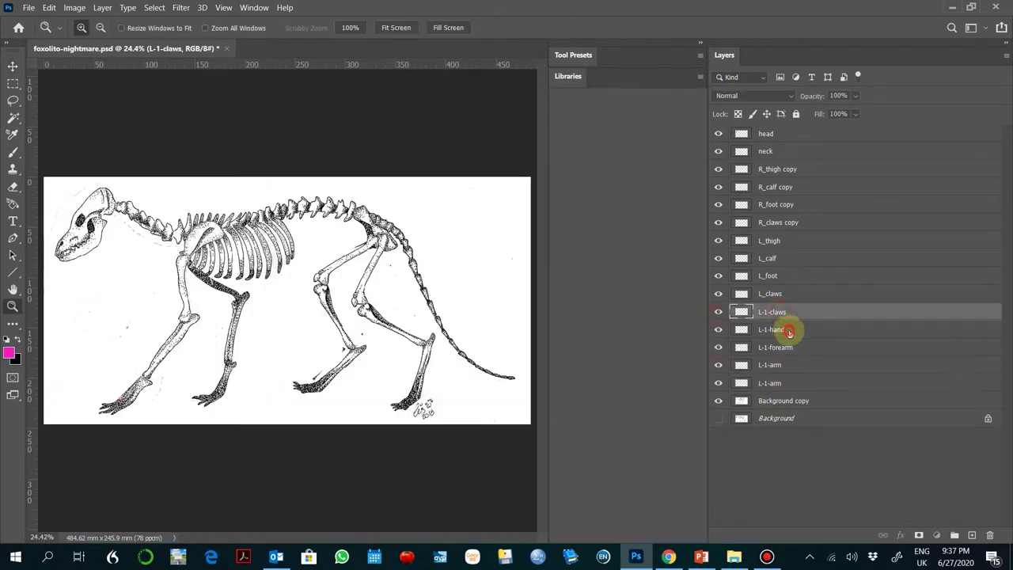
left_click(795, 386, "shift")
right_click(792, 386)
left_click(814, 60)
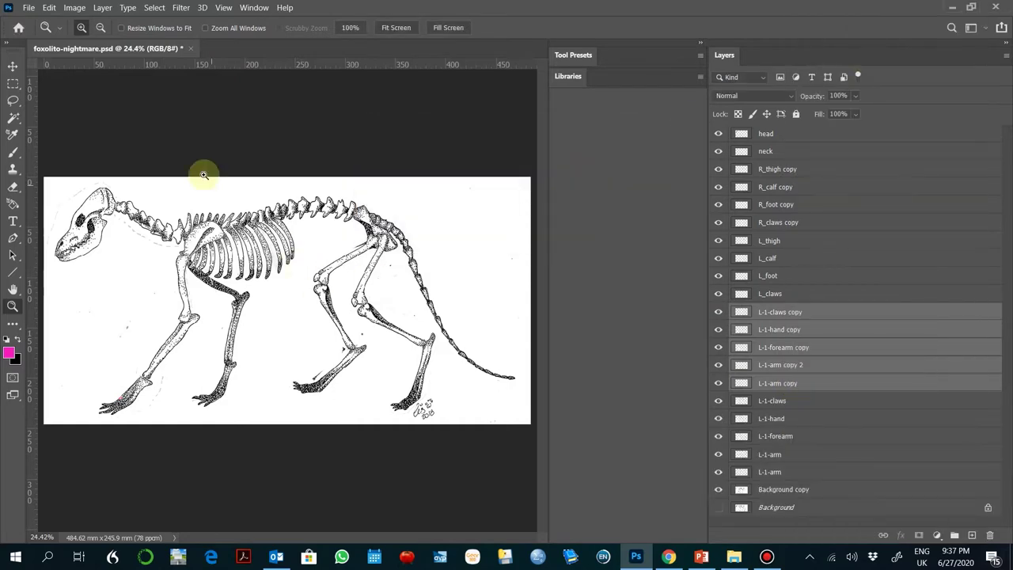
Step: Transform the duplicated front-leg layers, moving and rotating them to form the second front leg beneath the ribcage
key("ctrl+t")
left_click_drag(132, 243, 199, 248)
left_click_drag(288, 30, 286, 31)
type("98")
left_click_drag(304, 226, 271, 205)
left_click_drag(237, 273, 216, 272)
left_click_drag(280, 217, 249, 198)
left_click_drag(212, 288, 214, 297)
left_click_drag(260, 187, 294, 205)
left_click_drag(227, 283, 207, 283)
left_click(653, 28)
Step: Set the canvas height to 300 mm with the artwork anchored at the centre
left_click(74, 8)
left_click(96, 99)
left_click(656, 297)
key("ctrl+alt+c")
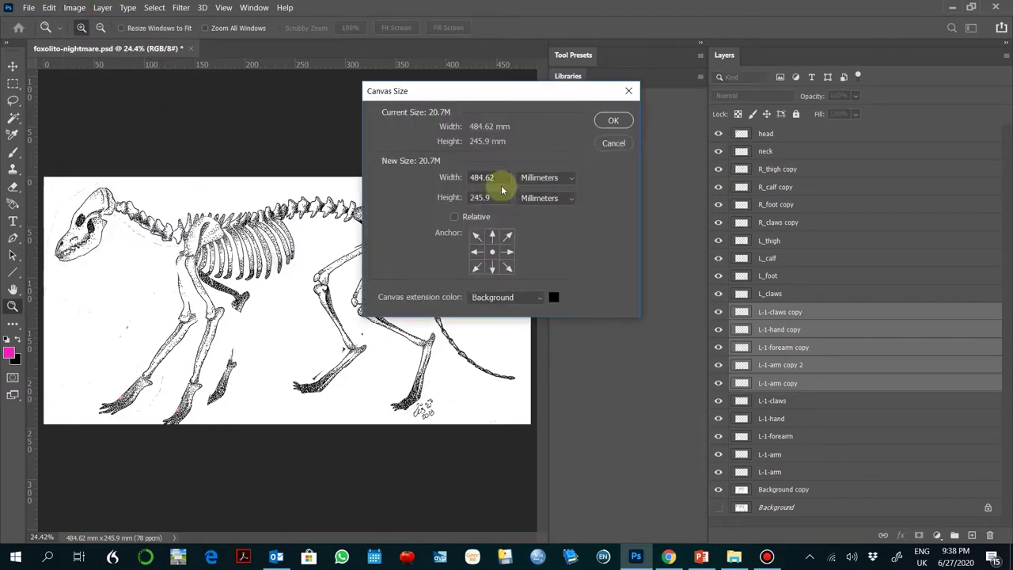
left_click(554, 297)
left_click(12, 64)
left_click(310, 60)
left_click(614, 120)
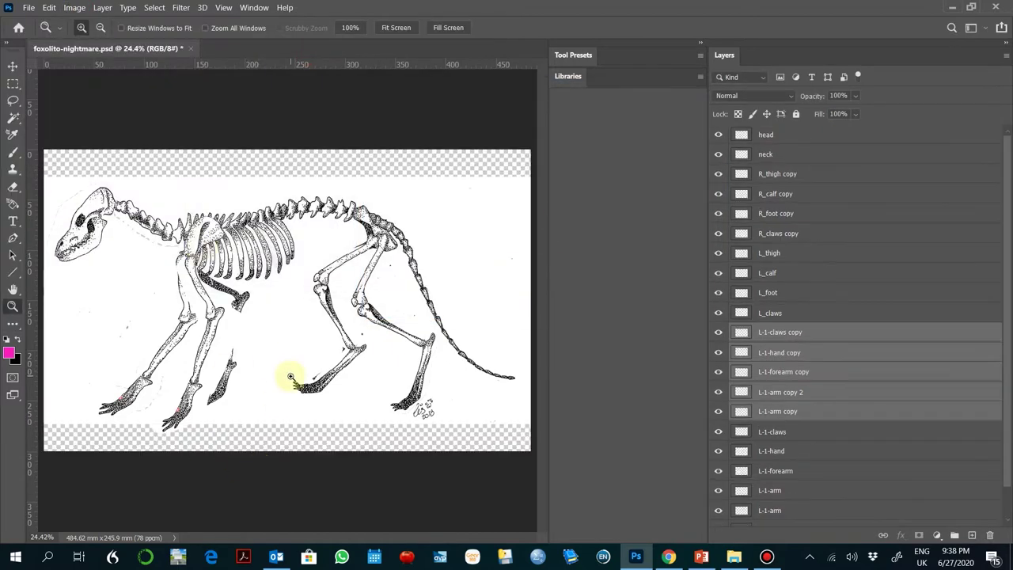
Step: Select the Background copy layer and leave it as the only visible layer, hiding all separate body-part layers
scroll(777, 508, "down", 3)
left_click(719, 498)
left_click(779, 514)
key("Delete")
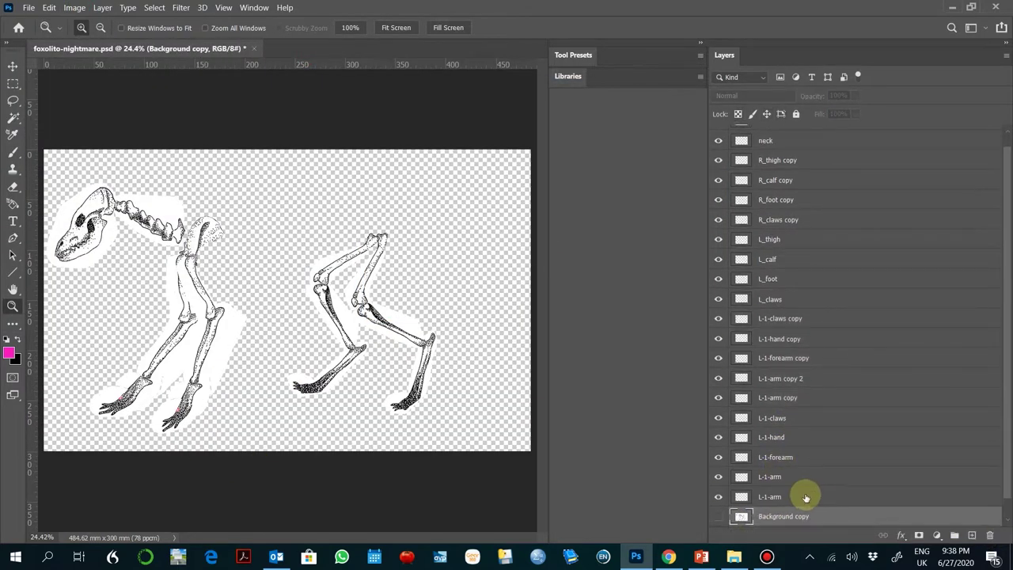
scroll(806, 497, "down", 1)
left_click(719, 496)
scroll(719, 238, "up", 2)
left_click_drag(719, 133, 718, 313)
scroll(814, 516, "down", 2)
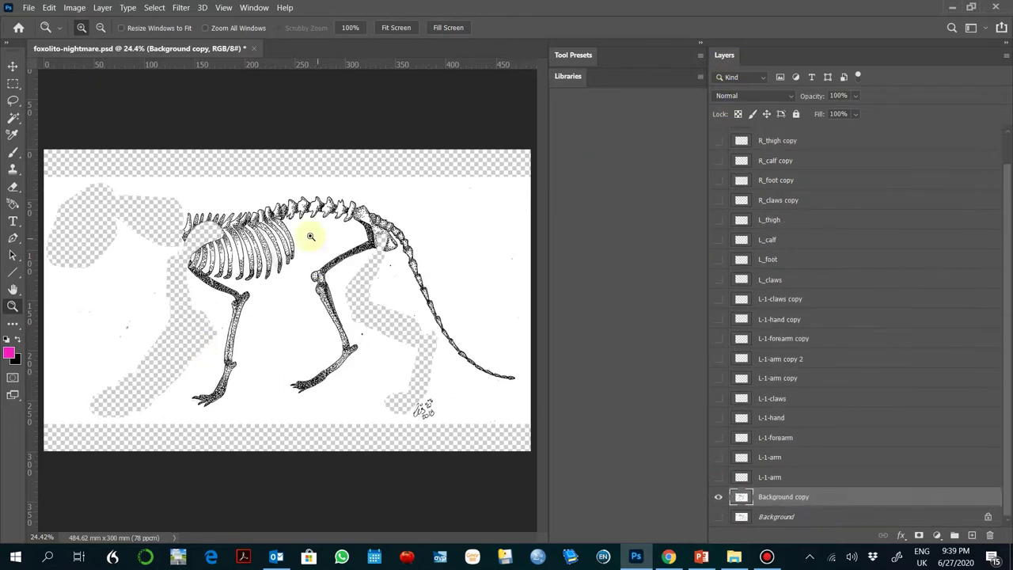
Step: Erase the remaining front-leg and hind-leg bones from Background copy with a 187 px eraser
left_click(13, 188)
left_click_drag(241, 350, 238, 300)
left_click(95, 28)
left_click_drag(77, 99, 156, 100)
left_click_drag(118, 70, 128, 70)
left_click_drag(240, 376, 242, 307)
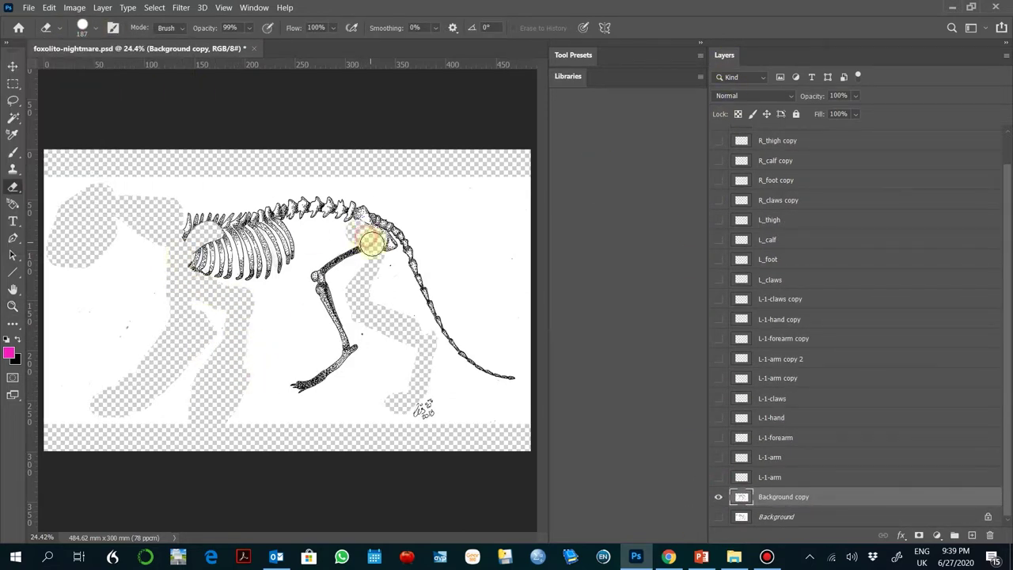
left_click_drag(318, 279, 359, 336)
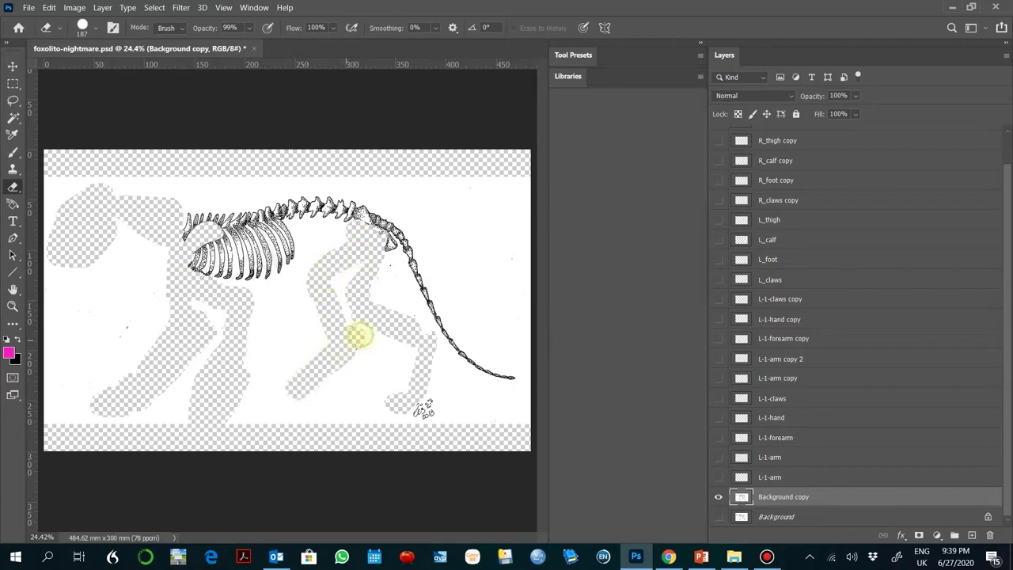
Step: Delete the white area of Background copy using a Magic Wand selection, and erase the signature below the tail
left_click(13, 119)
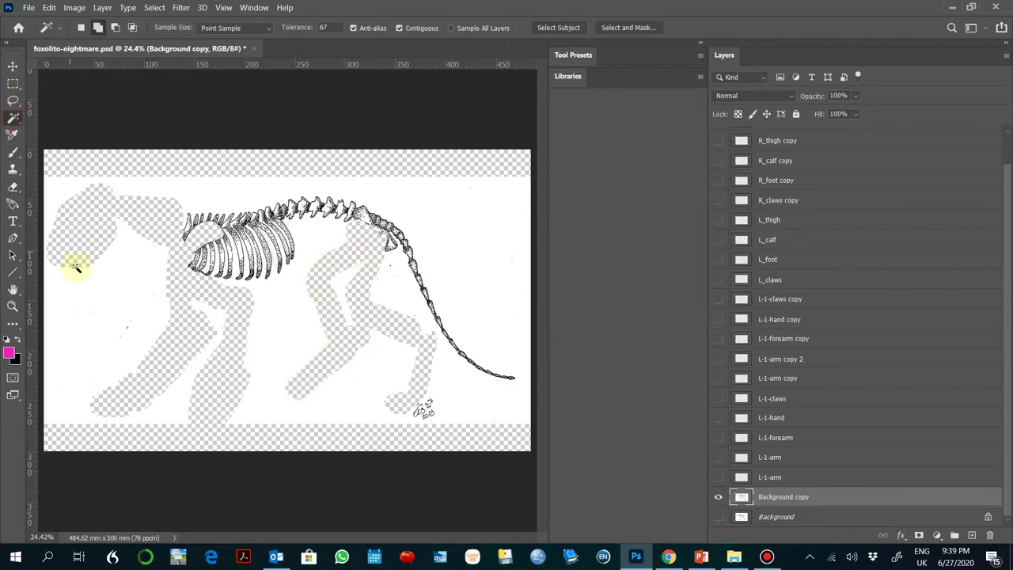
left_click(101, 307)
key("Delete")
key("ctrl+d")
left_click(13, 188)
left_click_drag(417, 412, 429, 405)
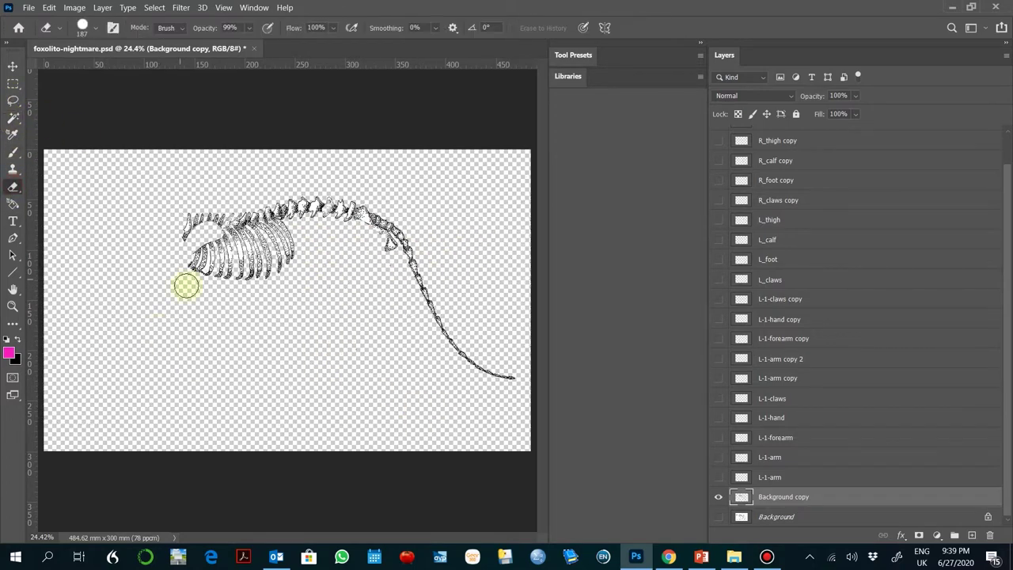
Step: Cut the base of the tail onto its own layer in its original position, name it tail1 and hide it
left_click(14, 101)
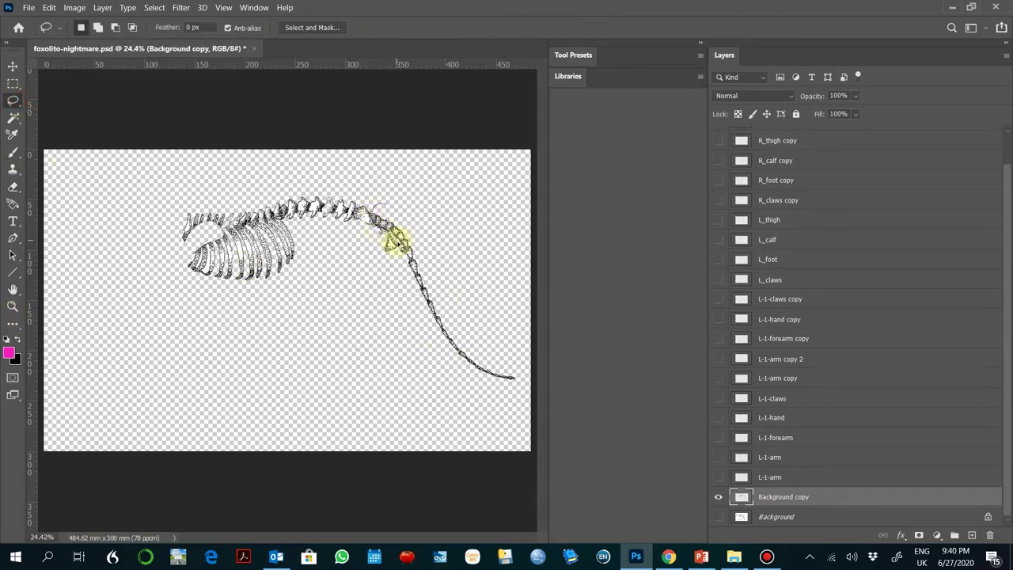
key("ctrl+v")
left_click(14, 66)
left_click_drag(304, 306, 399, 227)
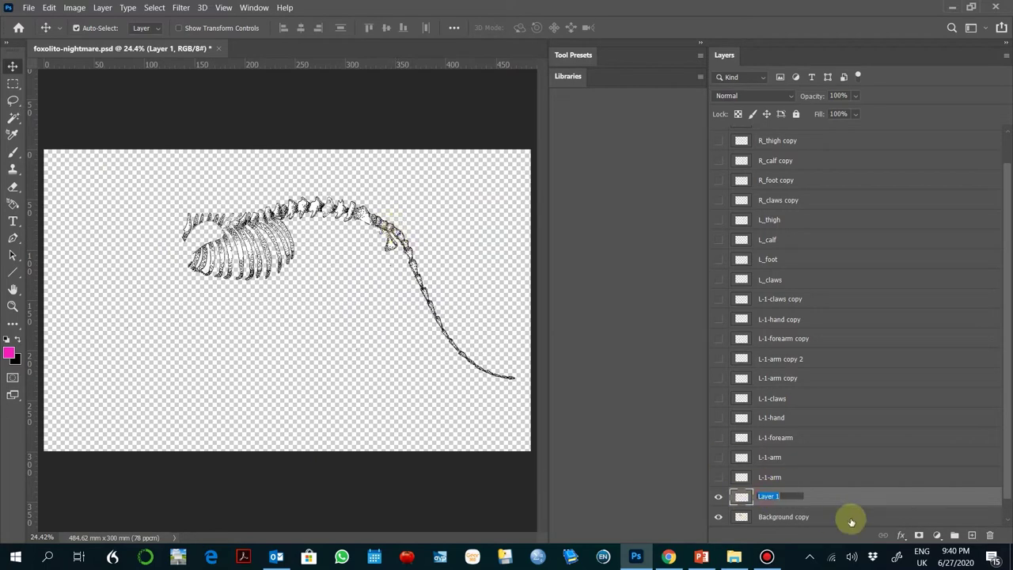
left_click(775, 518)
left_click(719, 497)
Step: Cut the upper tail section below the base from Background copy and paste it onto a new layer
left_click(14, 307)
left_click(468, 321)
left_click(14, 101)
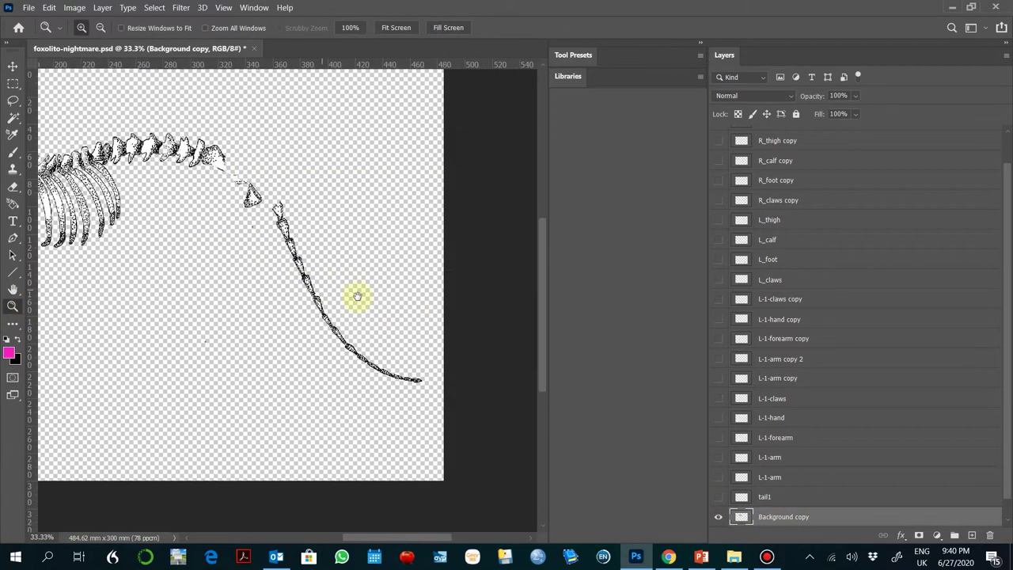
key("ctrl+x")
key("ctrl+v")
Step: Move the pasted upper tail section back into line with the tail, name its layer tail2 and hide it
left_click(14, 84)
left_click(14, 67)
right_click(230, 247)
left_click(235, 251)
left_click(237, 253)
left_click_drag(237, 253, 293, 241)
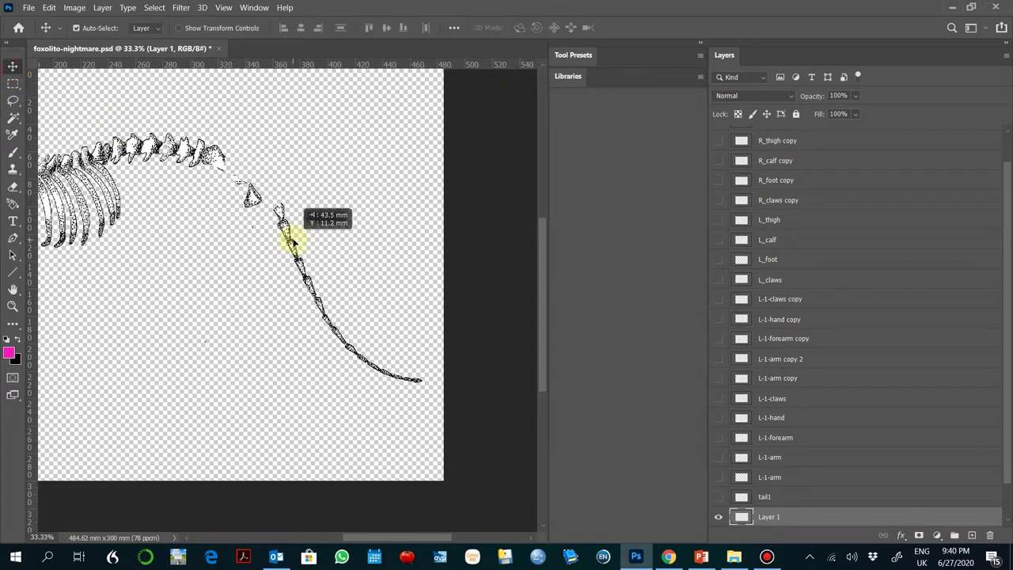
key("Return")
left_click(718, 516)
Step: Cut the lower-middle tail section from Background copy, leaving the tip, and paste it onto a new layer
scroll(720, 506, "down", 2)
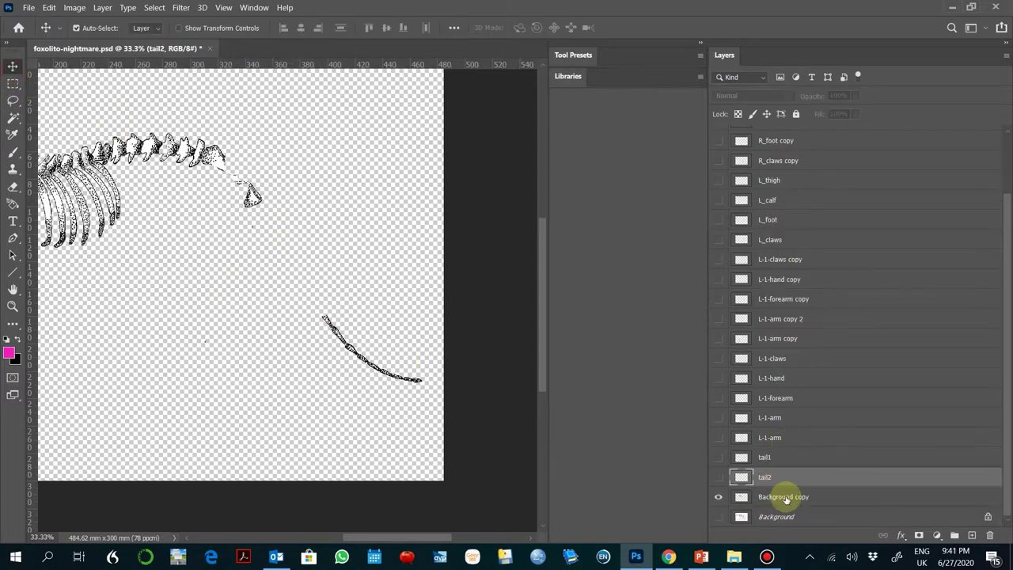
left_click(782, 498)
left_click(14, 100)
left_click_drag(378, 327, 349, 304)
key("ctrl+x")
key("ctrl+v")
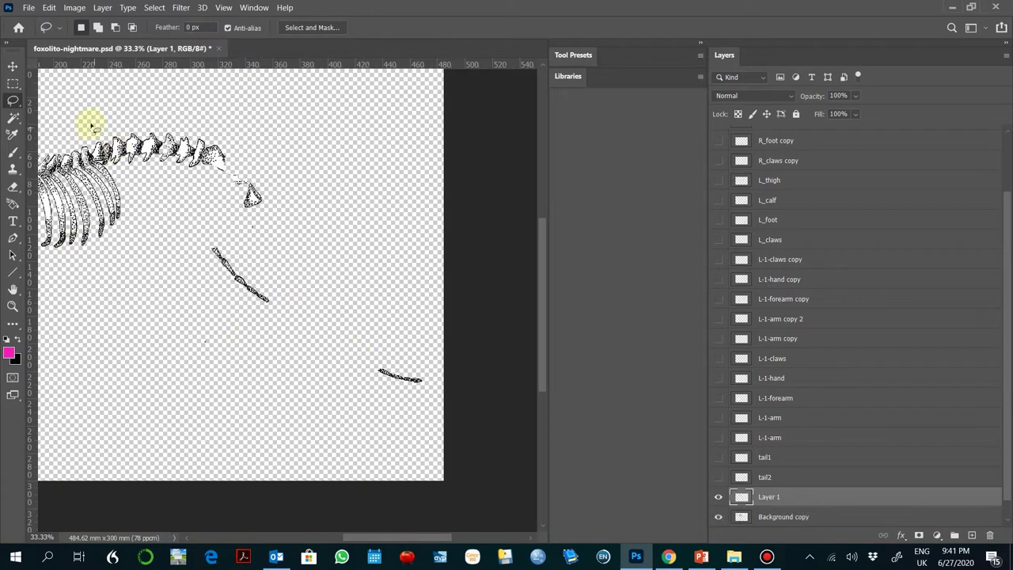
Step: Move the pasted tail section back against the tail tip, name its layer tail3 and hide it
left_click(14, 66)
right_click(255, 286)
left_click(266, 294)
left_click_drag(240, 281, 357, 350)
double_click(770, 497)
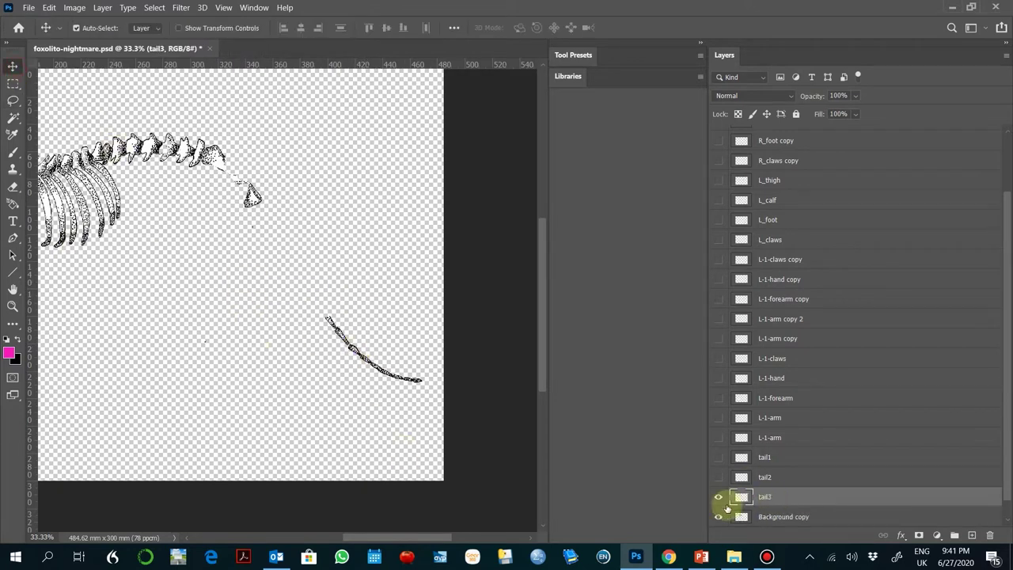
left_click(718, 498)
Step: Cut the tail tip from Background copy onto a new layer and name it tail4
left_click(781, 518)
left_click(13, 102)
key("ctrl+shift+j")
double_click(768, 516)
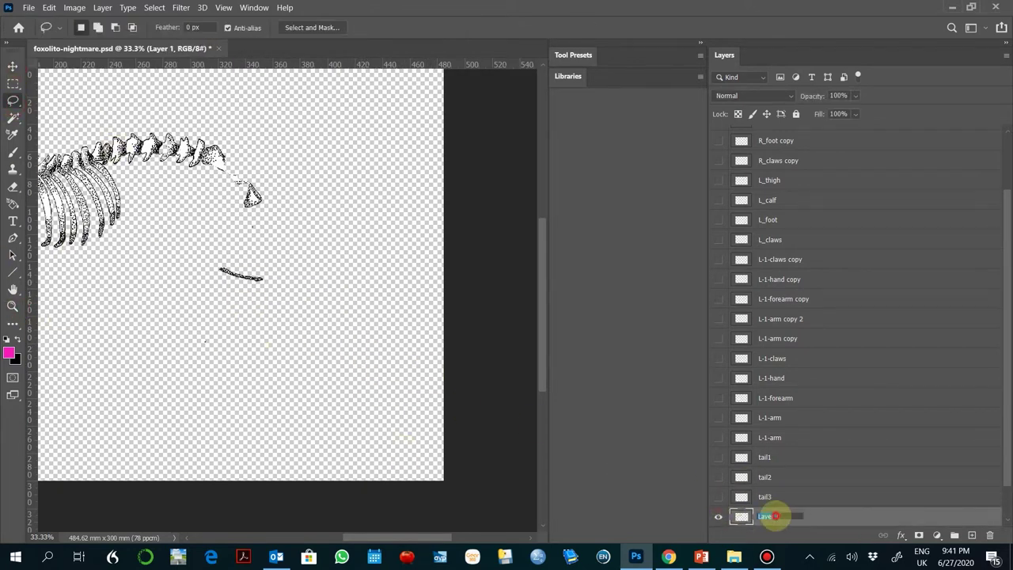
Step: Show the other tail layers, move the tail tip to the tail's end, and hide all four tail layers
left_click_drag(718, 496, 718, 456)
left_click(13, 66)
left_click_drag(231, 274, 396, 373)
key("z")
left_click(124, 282, "alt")
left_click_drag(718, 457, 718, 516)
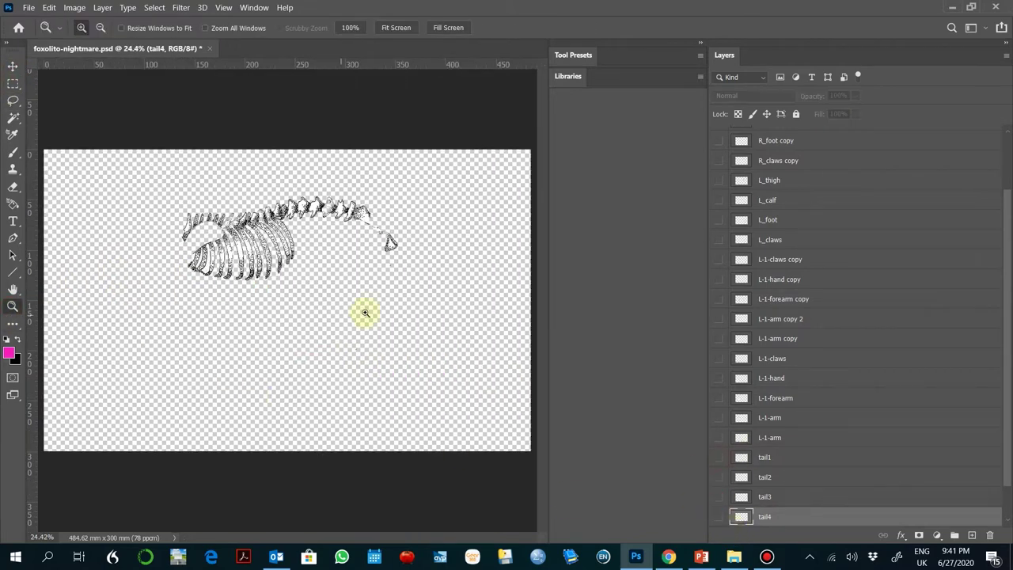
Step: Lasso the pelvis bones on Background copy, cut them and paste them onto a new layer
left_click(407, 229)
key("ctrl+0")
left_click(384, 213)
left_click(387, 215)
key("l")
scroll(779, 495, "down", 2)
left_click(780, 497)
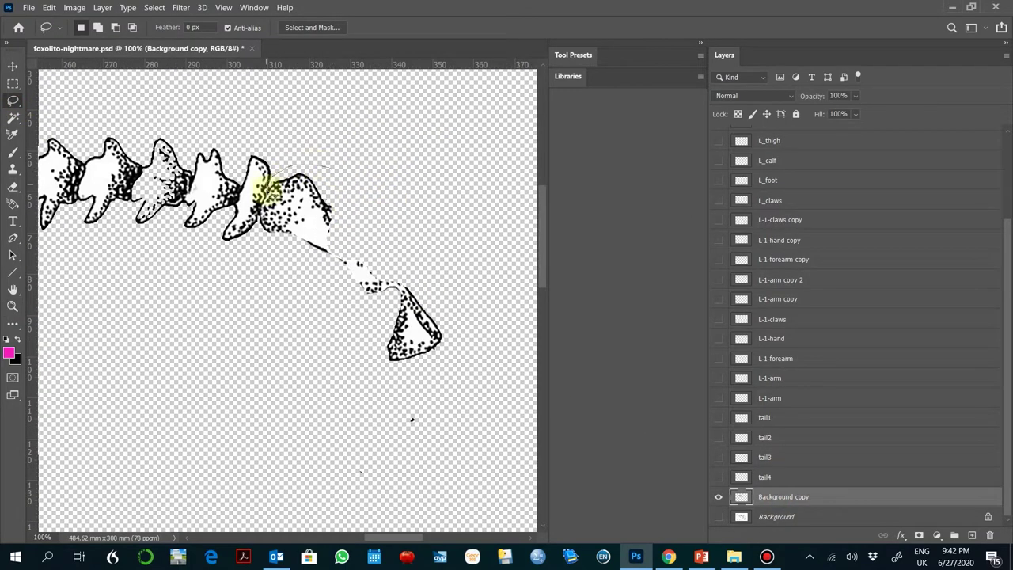
left_click_drag(336, 362, 482, 295)
key("ctrl+x")
key("ctrl+v")
Step: Move the pasted pelvis back to the end of the spine, name its layer Hips and hide it
key("v")
mouse_move(229, 224)
left_mouse_down()
mouse_move(304, 199)
mouse_move(291, 195)
left_mouse_up()
left_click(719, 497)
Step: Lasso the front ribs with their vertebrae on Background copy, cut them and paste them onto a new layer
scroll(756, 497, "down", 1)
left_click(758, 496)
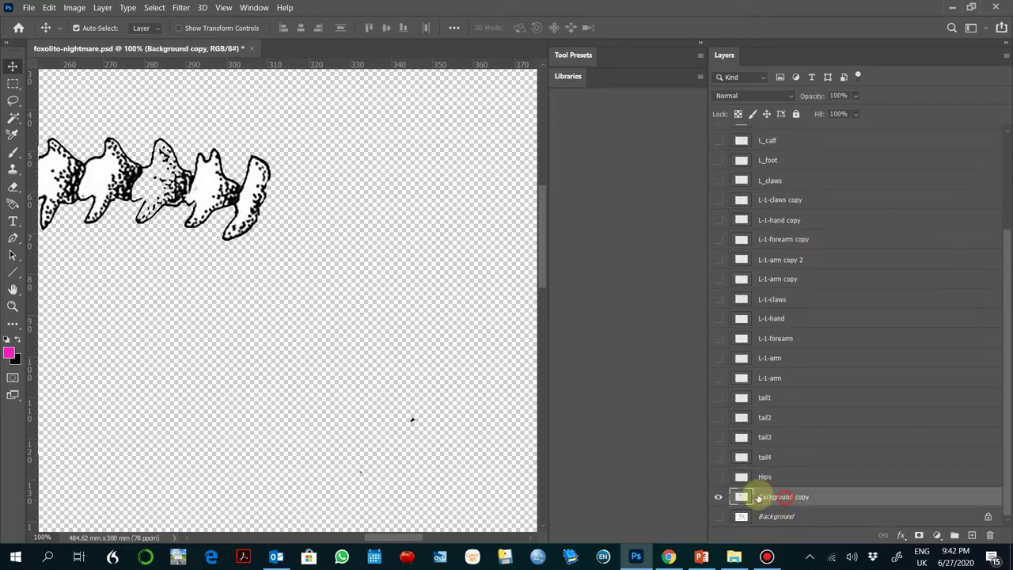
left_click(12, 306)
right_click(76, 300)
left_click(81, 307)
left_click(189, 212)
left_click(13, 100)
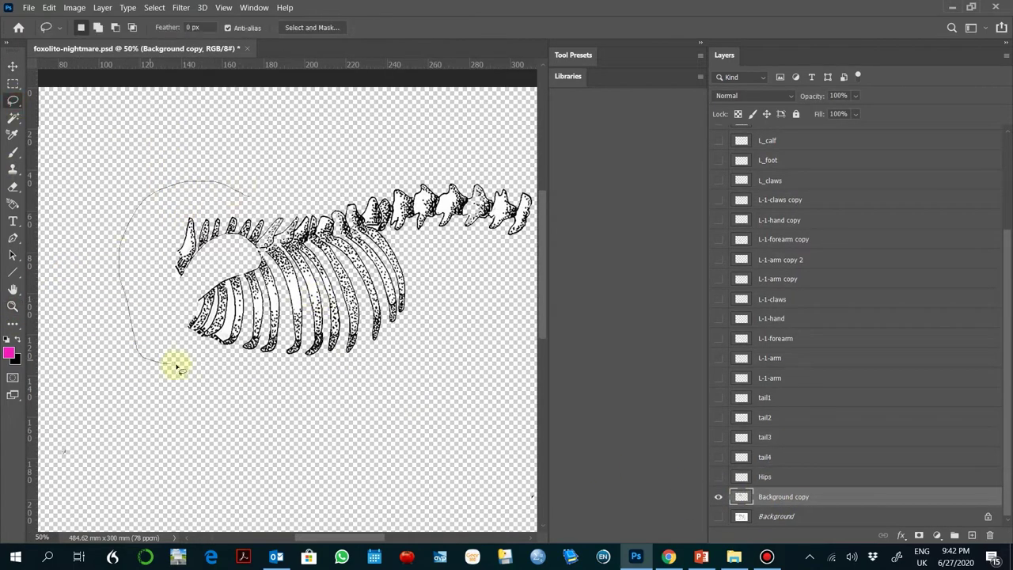
left_click_drag(287, 222, 252, 196)
key("ctrl+x")
key("ctrl+v")
Step: Move the pasted front ribs back against the rear ribs, name their layer spine1 and hide it
key("v")
mouse_move(328, 323)
left_mouse_down()
mouse_move(248, 317)
mouse_move(245, 285)
mouse_move(264, 301)
left_mouse_up()
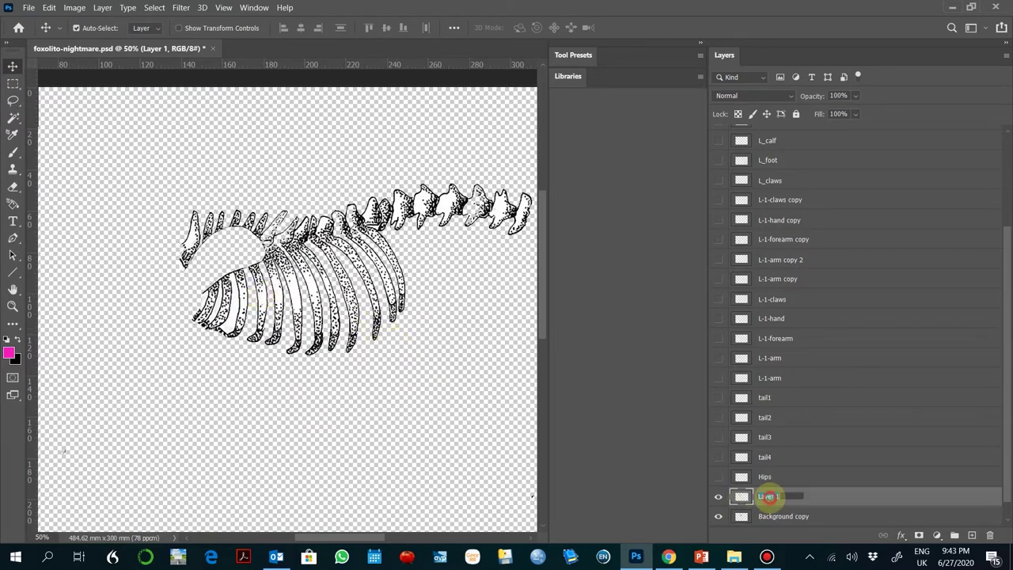
left_click(718, 496)
Step: Lasso the rear ribs with their vertebrae on Background copy, cut them and paste them onto a new layer
left_click(784, 516)
key("l")
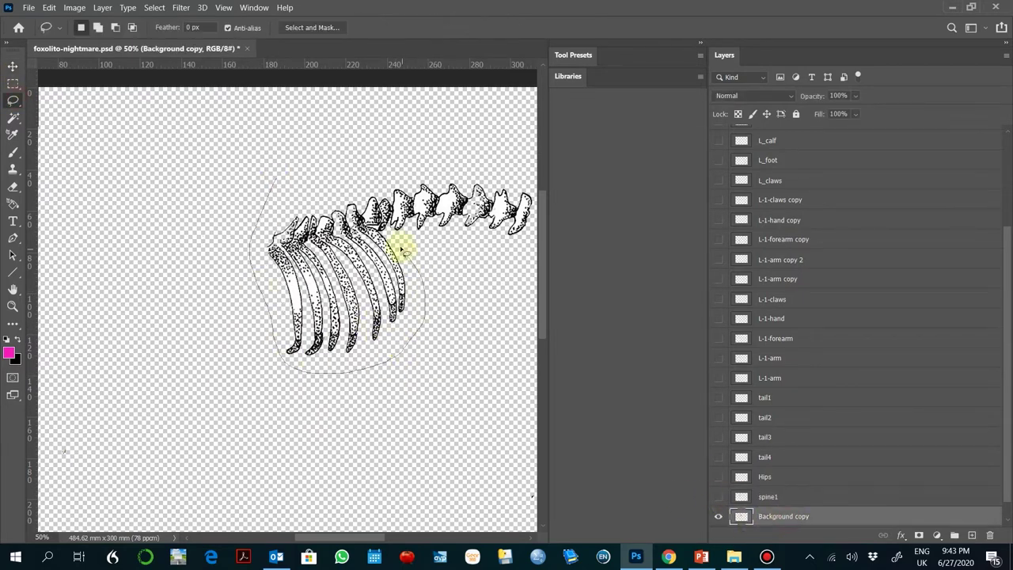
key("ctrl+x")
key("ctrl+v")
Step: Move the pasted rear ribs back into place against the remaining vertebrae
key("v")
right_click(242, 289)
left_click(269, 296)
right_click(267, 286)
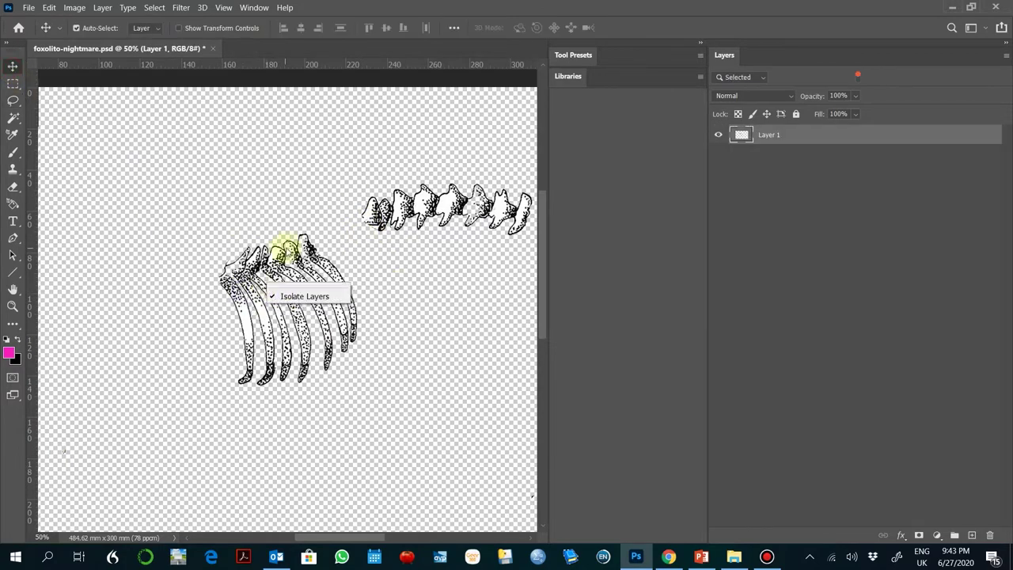
left_click(281, 250)
key("ctrl+z")
left_click(49, 8)
left_click(78, 33)
right_click(299, 283)
left_click(301, 287)
left_click_drag(300, 287, 325, 229)
Step: Switch the layer filter to Name to list all layers, rename the rear-rib layer as spine2 and hide it
left_click(820, 179)
left_click(765, 78)
left_click(748, 100)
left_click(785, 135)
scroll(974, 297, "down", 2)
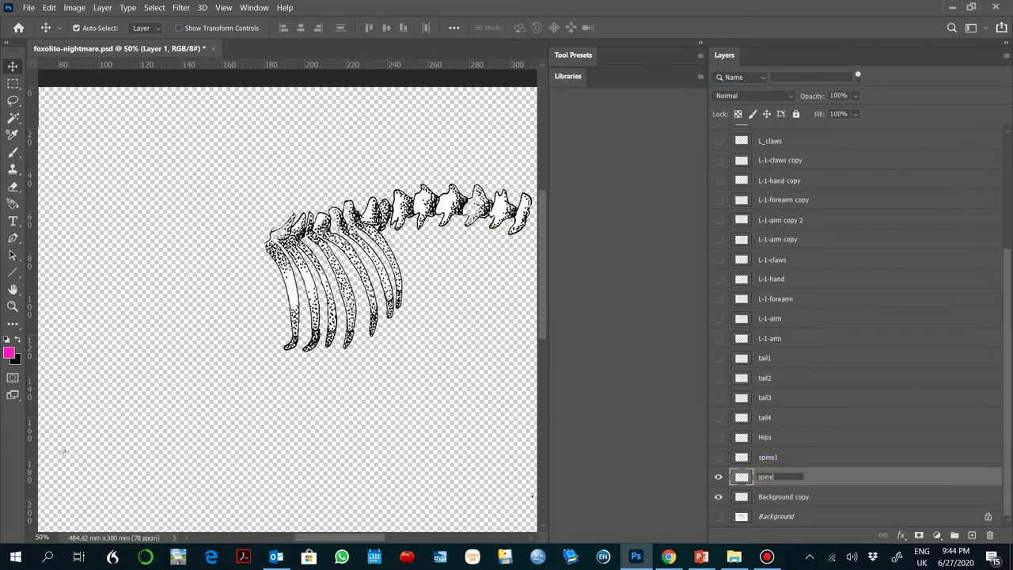
left_click(719, 477)
Step: Lasso the remaining vertebrae on Background copy, cut them and paste them onto a new layer
left_click_drag(445, 354, 332, 362)
key("l")
left_click_drag(429, 193, 291, 165)
key("ctrl+v")
key("ctrl+z")
left_click(821, 501)
key("ctrl+x")
key("ctrl+z")
key("ctrl+v")
Step: Put the pasted vertebrae back in place and name their layer spine3
left_click(13, 66)
right_click(326, 211)
left_click(349, 217)
double_click(764, 496)
type("spine3")
Step: Delete the Background copy layer, show all the body-part layers and hide the original Background
left_click_drag(779, 519, 990, 535)
left_click_drag(719, 516, 707, 79)
scroll(441, 294, "down", 3)
scroll(758, 454, "down", 2)
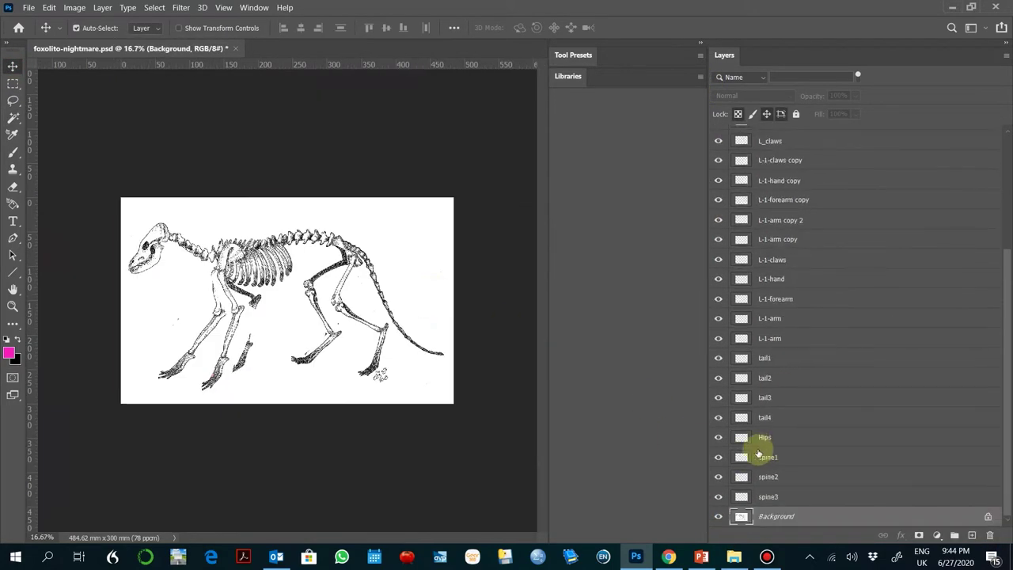
left_click(719, 516)
scroll(727, 172, "up", 5)
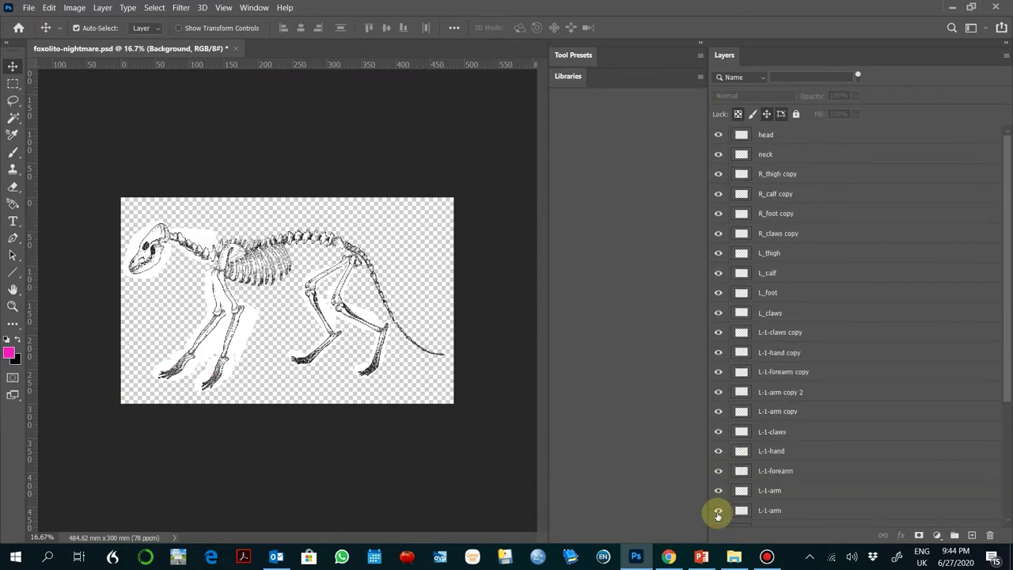
Step: Select the white surround on the head layer with the Magic Wand and erase it around the skull
left_click(13, 306)
left_click(153, 238)
left_click(781, 136)
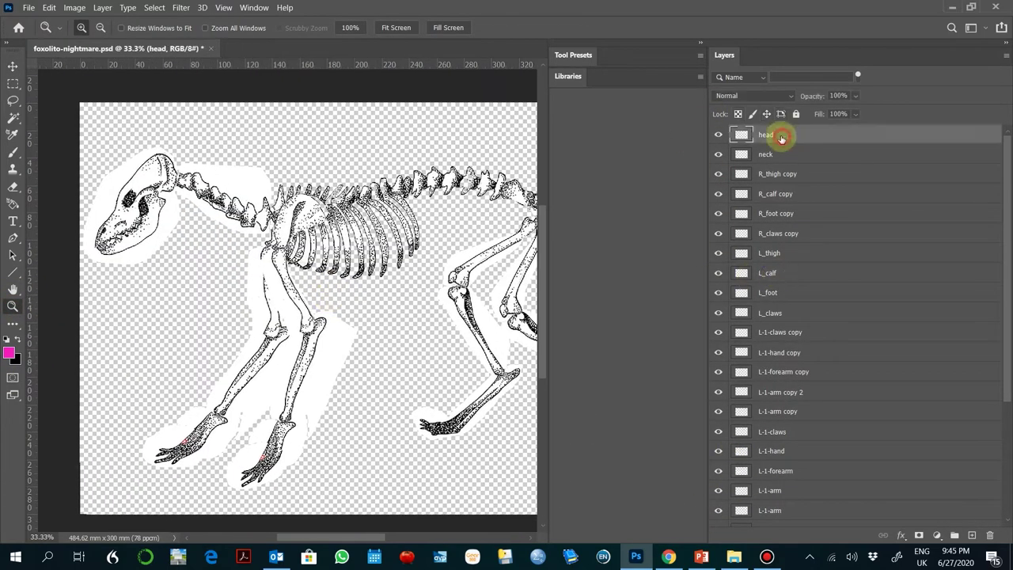
left_click(16, 118)
left_click(113, 190)
left_click(13, 187)
left_click_drag(178, 188, 127, 259)
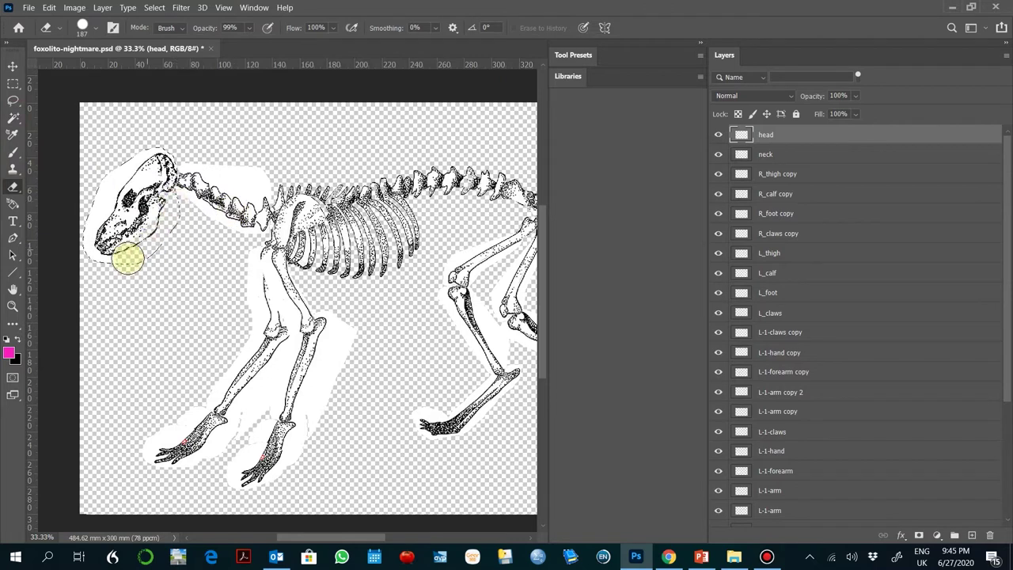
Step: Select the white surround on the neck layer with the Magic Wand and erase it above and below the vertebrae
left_click(744, 150)
left_click(13, 119)
left_click(242, 176)
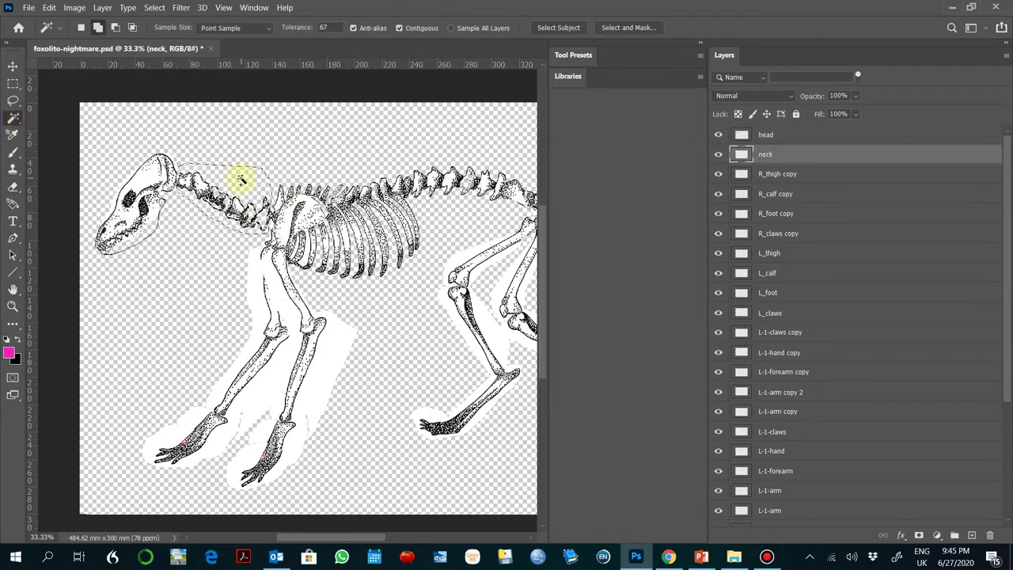
left_click(12, 187)
left_click_drag(230, 212, 257, 183)
left_click_drag(173, 207, 182, 204)
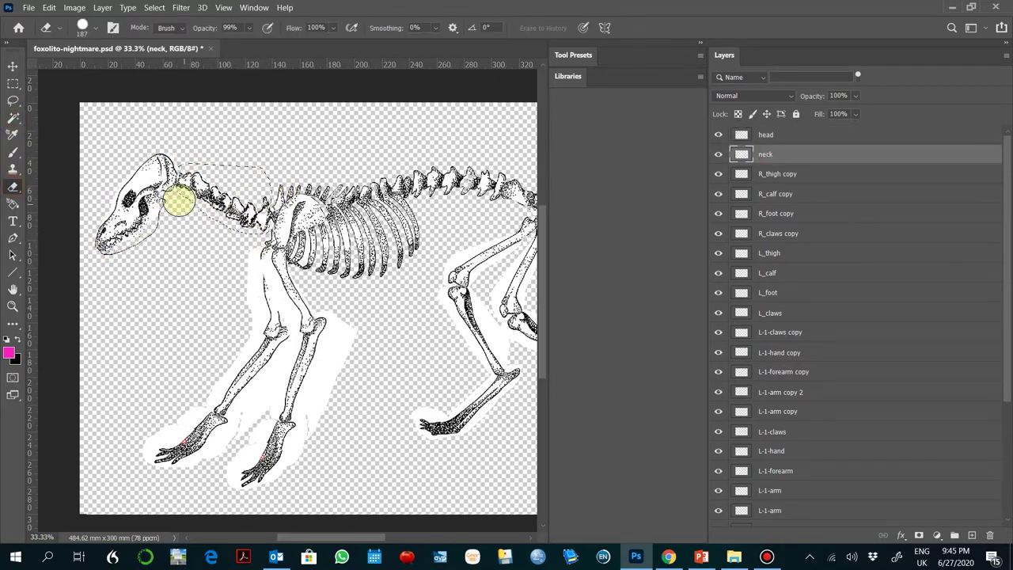
Step: Hide the head and neck layers and erase the white surround of the bone on the R_thigh copy layer
left_click(769, 174)
left_click(718, 175)
left_click(718, 155)
left_click(718, 135)
left_click(719, 174)
left_click_drag(443, 218, 335, 210)
left_click(13, 119)
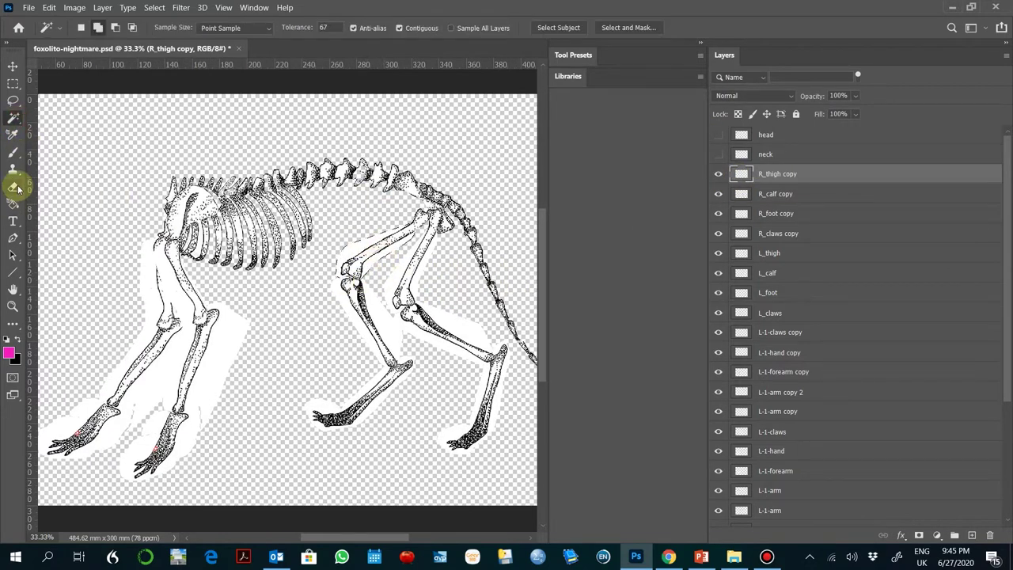
left_click(14, 188)
Step: Hide the R_thigh copy layer and erase the white surround of the bone on the R_calf copy layer
left_click(718, 174)
left_click(741, 194, "ctrl")
left_click(12, 118)
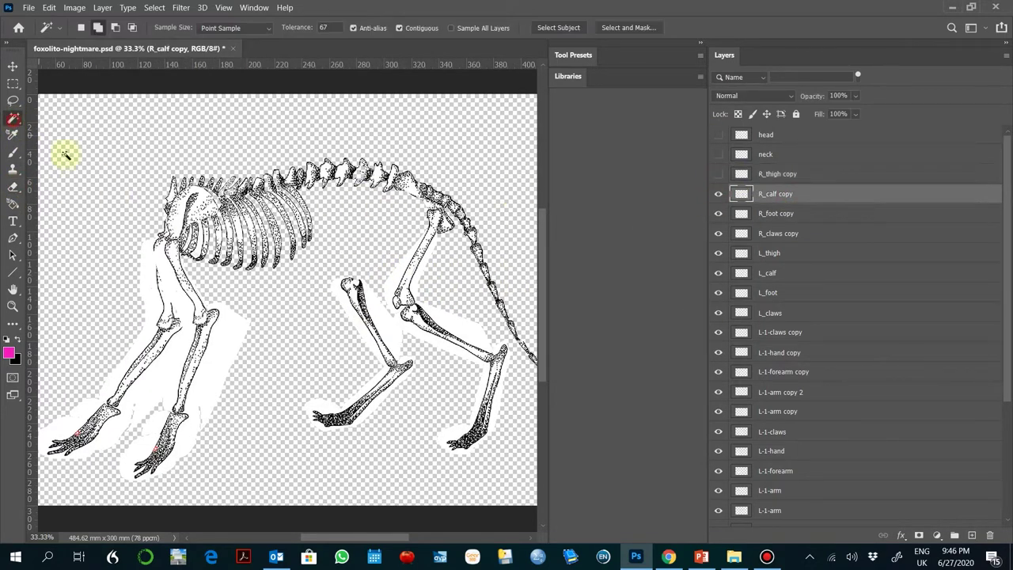
left_click(12, 187)
left_click(350, 349)
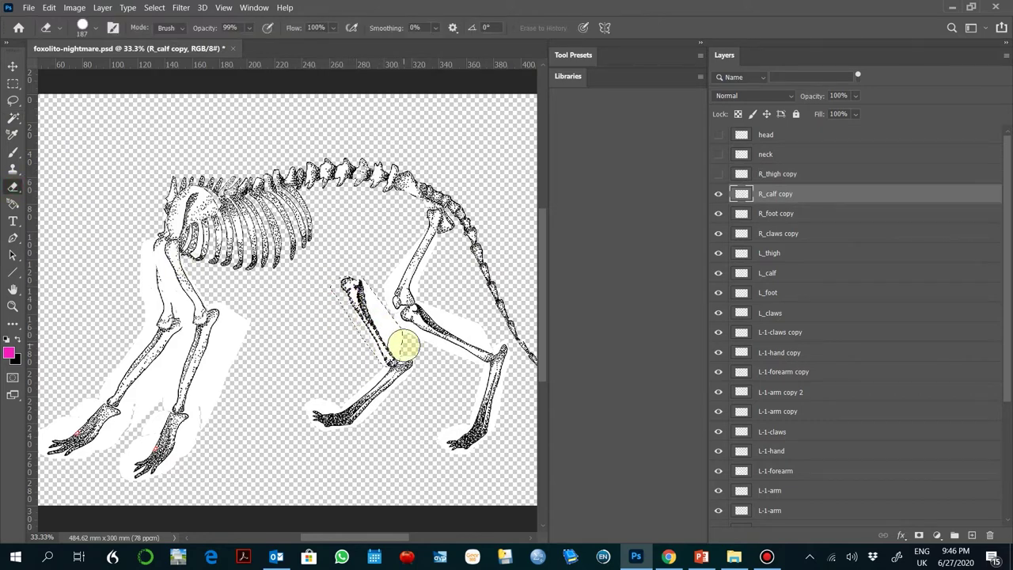
Step: Hide the R_calf copy layer and erase the white surround of the bone on the R_foot copy layer
left_click(766, 213)
left_click(718, 193)
left_click_drag(361, 389, 415, 361)
Step: Hide the R_foot copy layer and erase the white surround of the paw on the R_claws copy layer
left_click(719, 213)
left_click(741, 234)
left_click(12, 118)
left_click(329, 404)
left_click(13, 187)
left_click(327, 414)
Step: Hide the R_claws copy layer and erase the white surround of the bone on the L_thigh layer
left_click(719, 234)
left_click(718, 254)
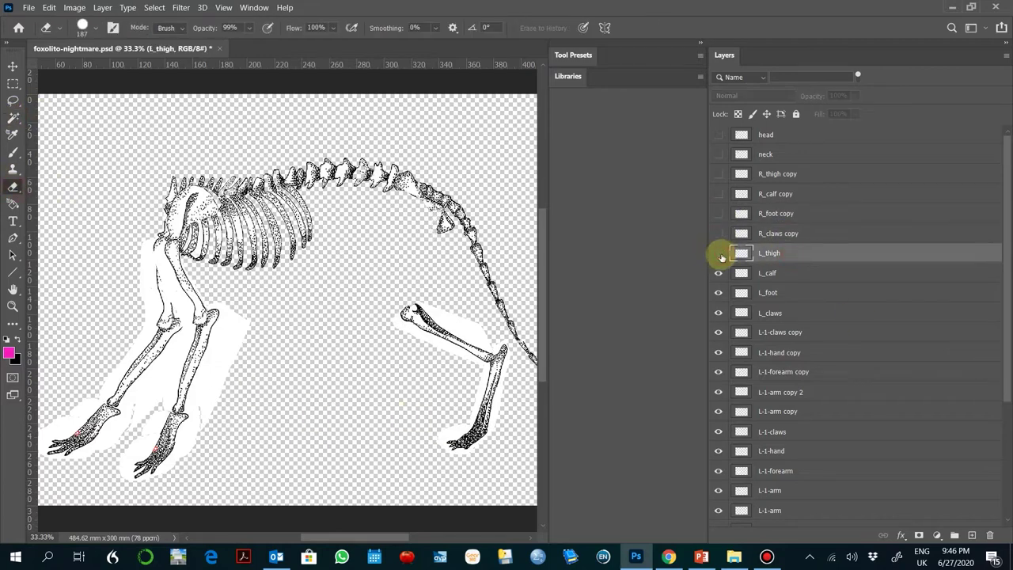
left_click(15, 123)
left_click(13, 187)
left_click_drag(427, 237, 404, 304)
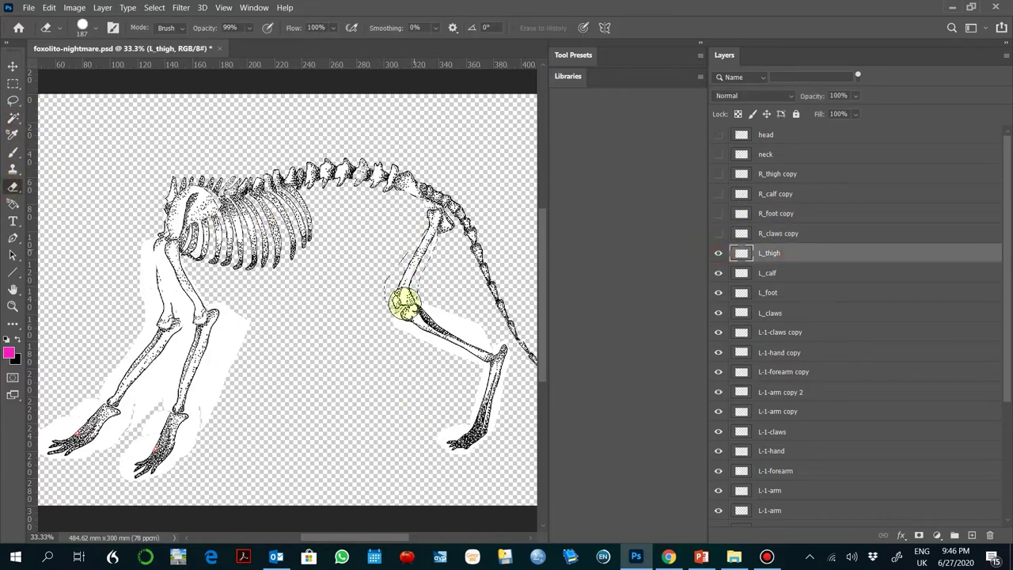
Step: Hide the L_thigh layer, then select and erase the white surround of the bone on the L_calf layer
left_click(718, 255)
left_click(719, 273)
left_click(14, 123)
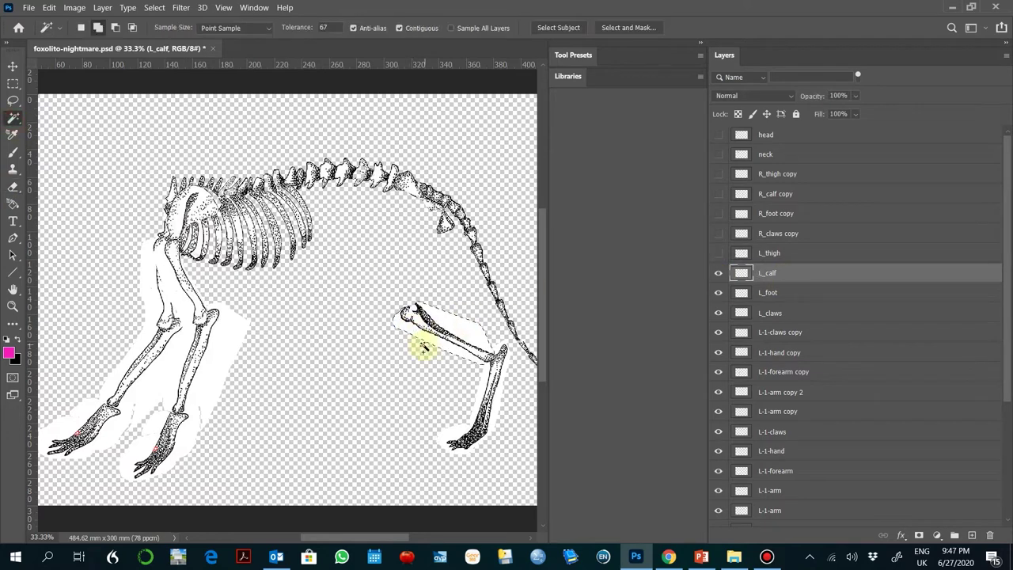
key("e")
Step: Hide the L_calf layer and erase the white surround of the bone on the L_foot layer
left_click(718, 273)
left_click(768, 292)
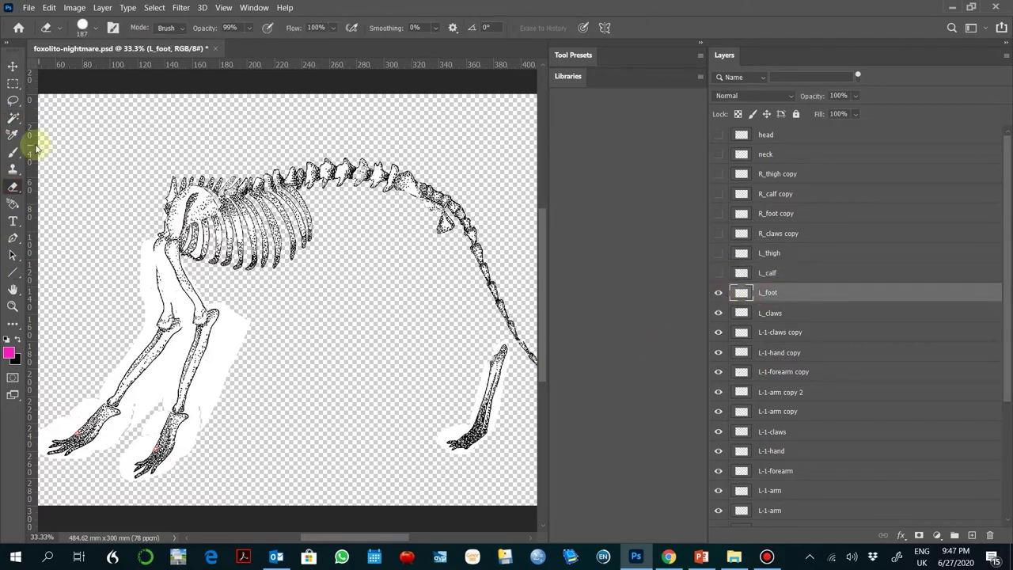
left_click(14, 117)
key("e")
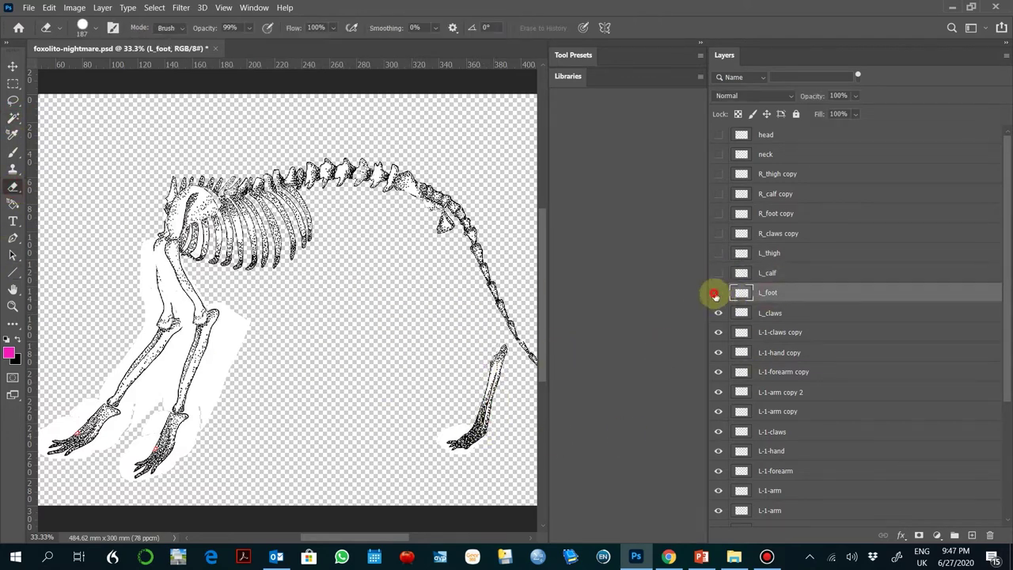
Step: Hide the L_foot and L_claws layers and erase the white surround of the paw on the L-1-claws copy layer
left_click(715, 295)
left_click(718, 313)
left_click(770, 332)
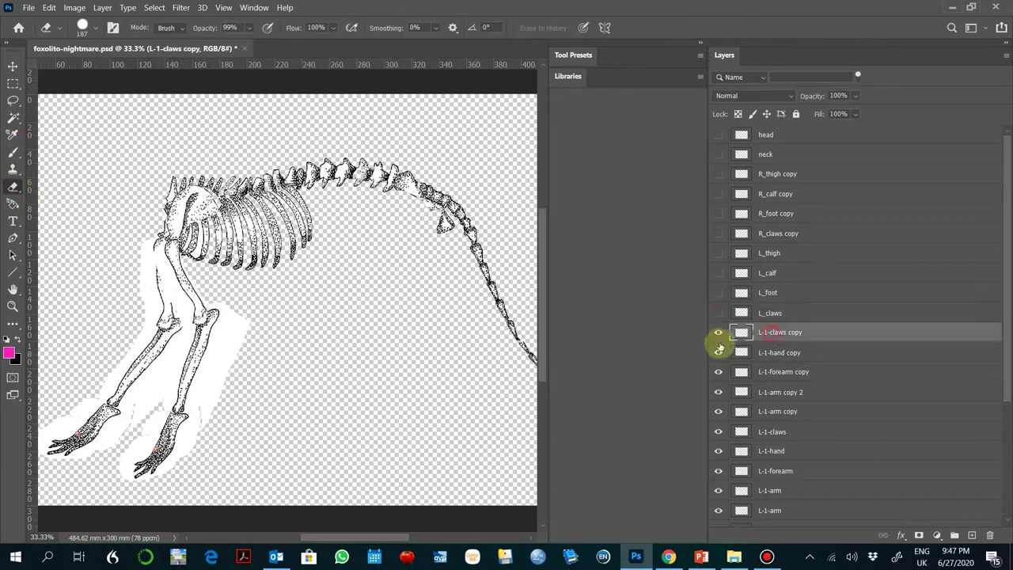
left_click(14, 117)
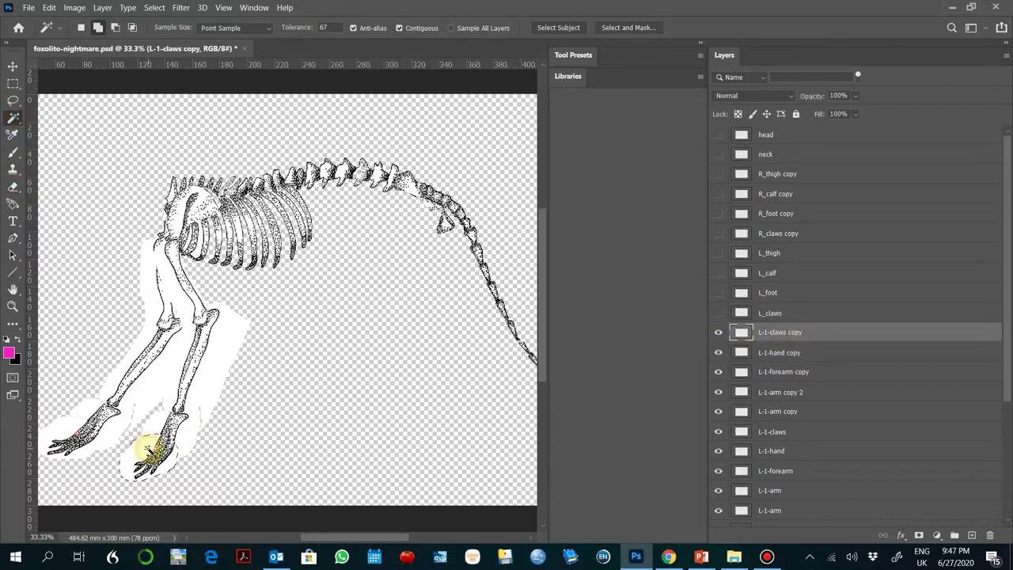
key("e")
Step: Select the white surrounds on the L-1-hand copy, L-1-forearm copy and L-1-arm copy 2 layers for erasing
left_click(790, 348)
key("w")
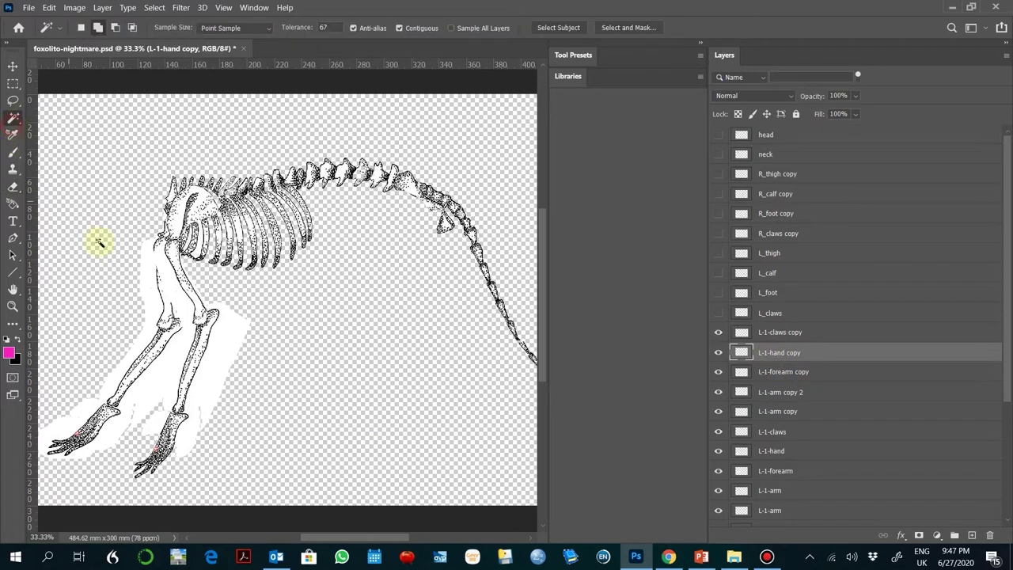
key("alt+bracketleft")
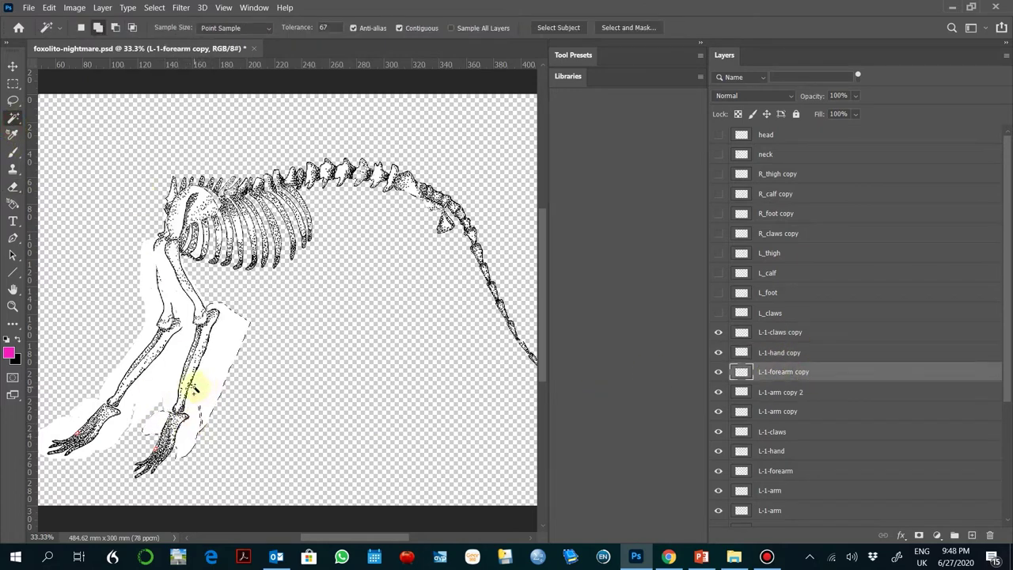
key("alt+bracketleft")
key("e")
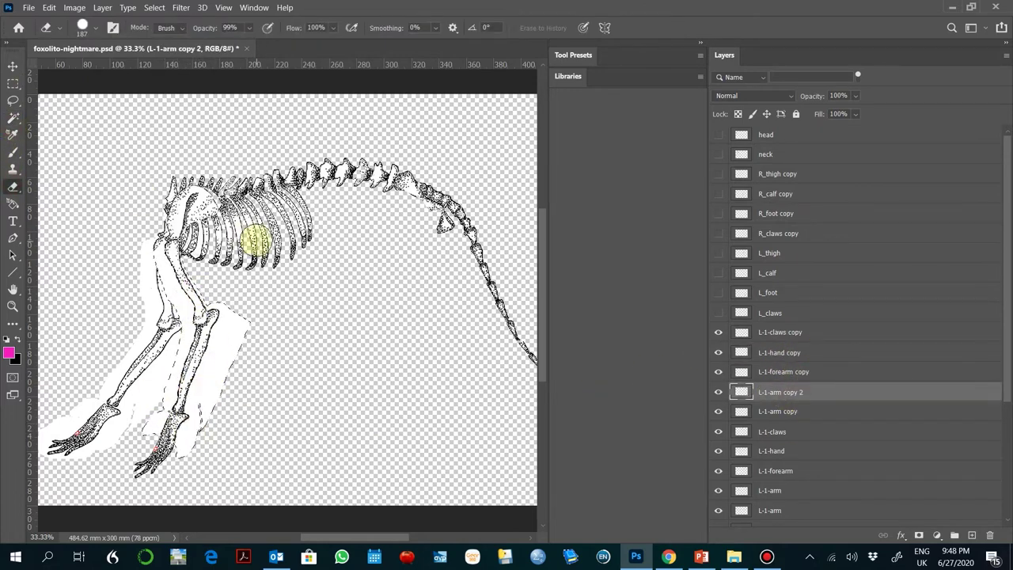
Step: Try to erase the leftover white beside the duplicated front paw on the L-1-hand layer
left_click(741, 409)
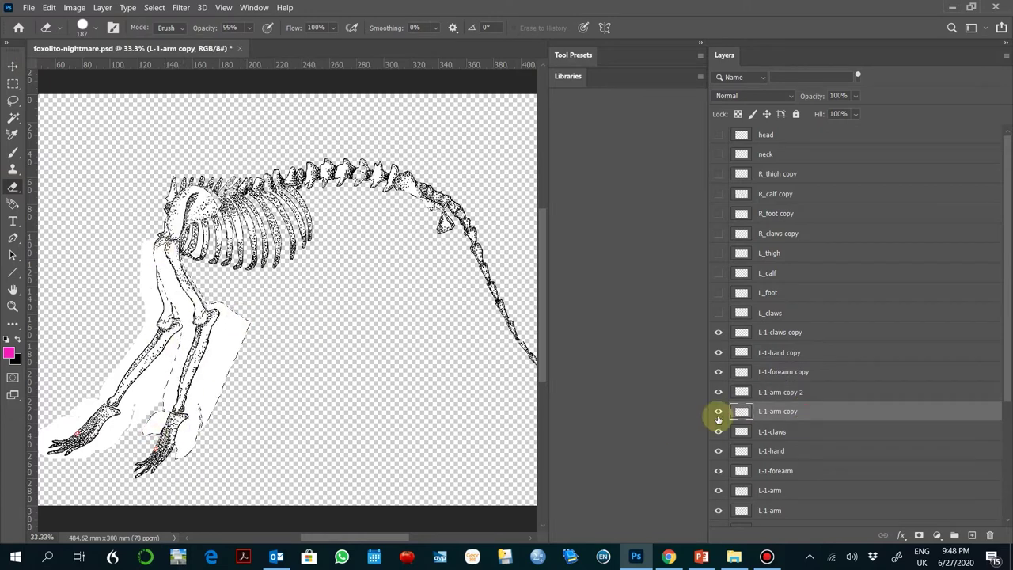
left_click(769, 431)
left_click(776, 453)
left_click_drag(201, 452, 181, 457)
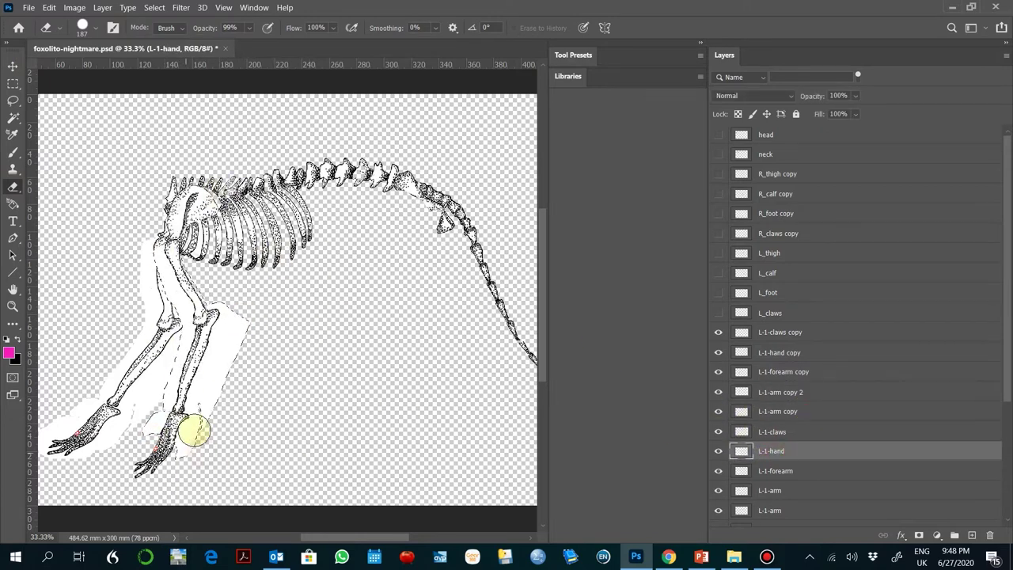
Step: Hide all the body-part layers except L-1-claws copy, including the tail, hips and spine layers
left_click_drag(715, 498, 718, 511)
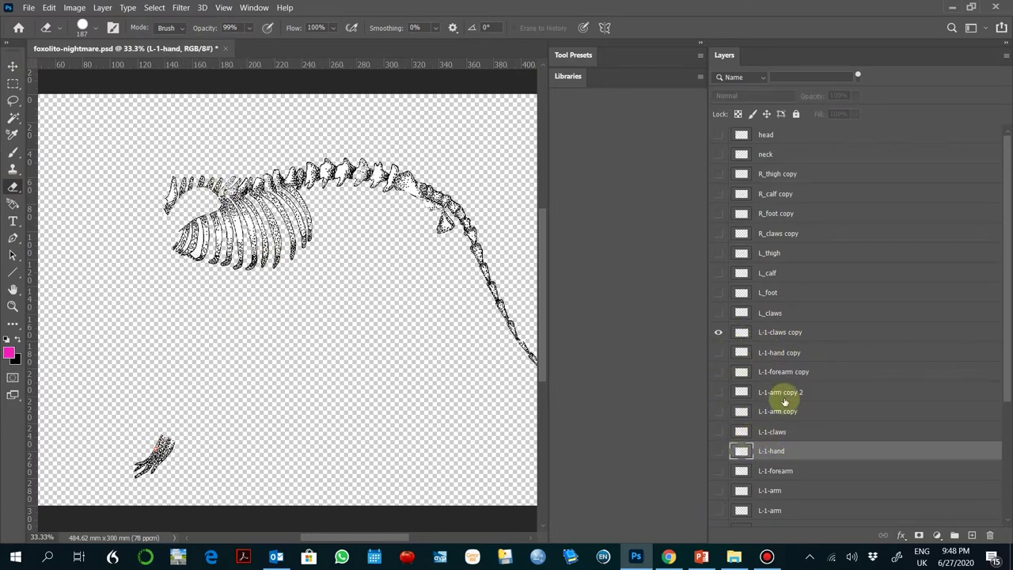
scroll(794, 376, "down", 4)
left_click_drag(454, 409, 323, 339)
left_click_drag(716, 455, 718, 510)
scroll(763, 472, "down", 1)
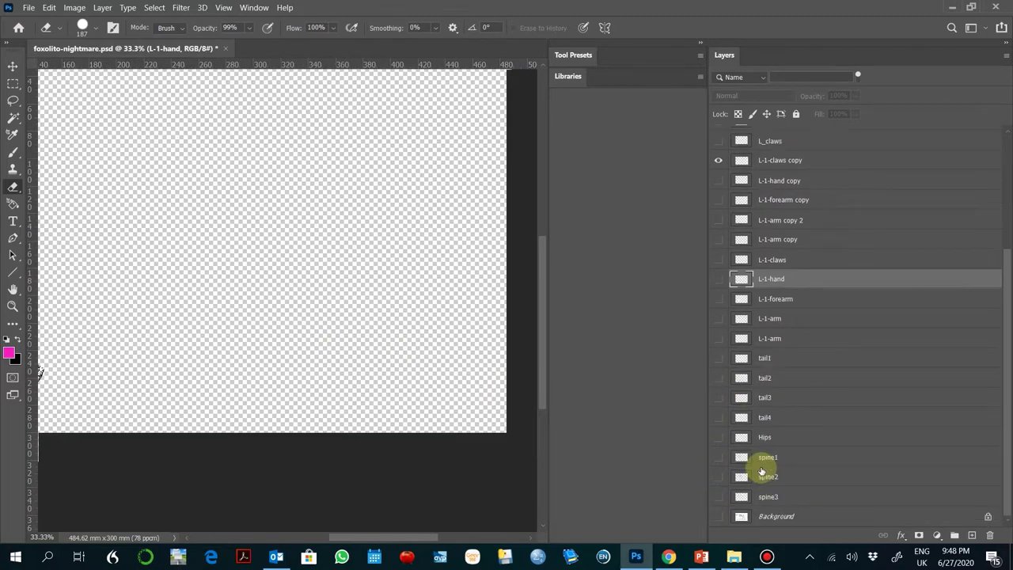
Step: Show only the L-1-hand copy layer and select its white surround with the Magic Wand for removal
scroll(736, 443, "up", 4)
left_click_drag(372, 300, 690, 283)
left_click(719, 319)
left_click(719, 339)
left_click(14, 119)
left_click(358, 337)
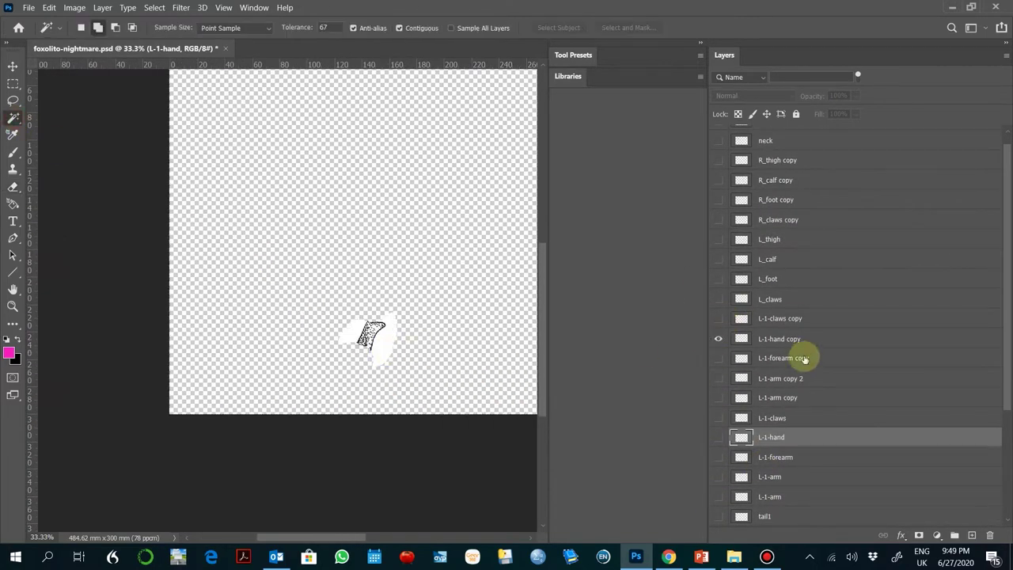
left_click(782, 339)
left_click(349, 340)
left_click(711, 343)
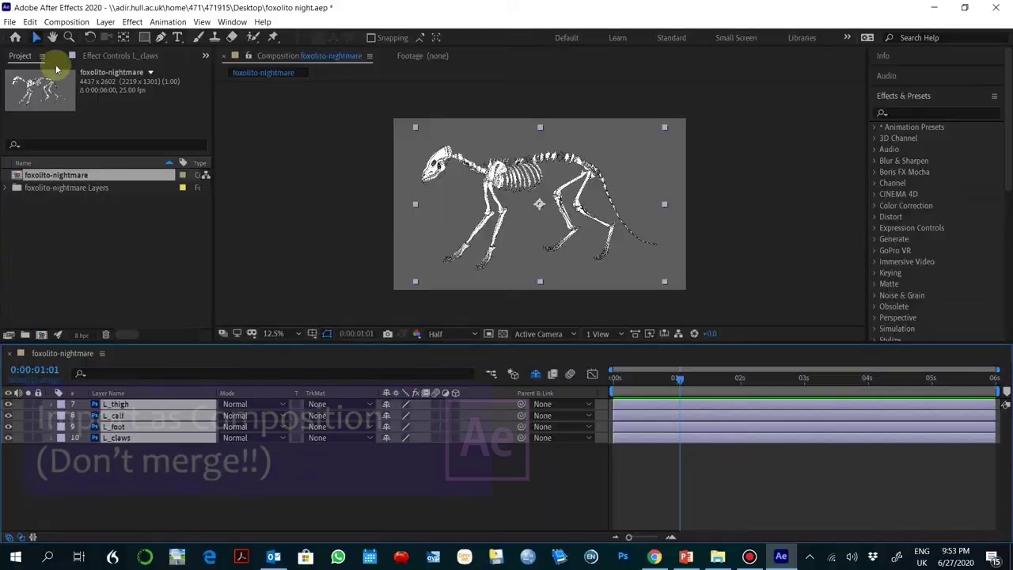
Step: In After Effects, solo the L_thigh, L_calf, L_foot and L_claws layers and keep the shy layers hidden
left_click(535, 374)
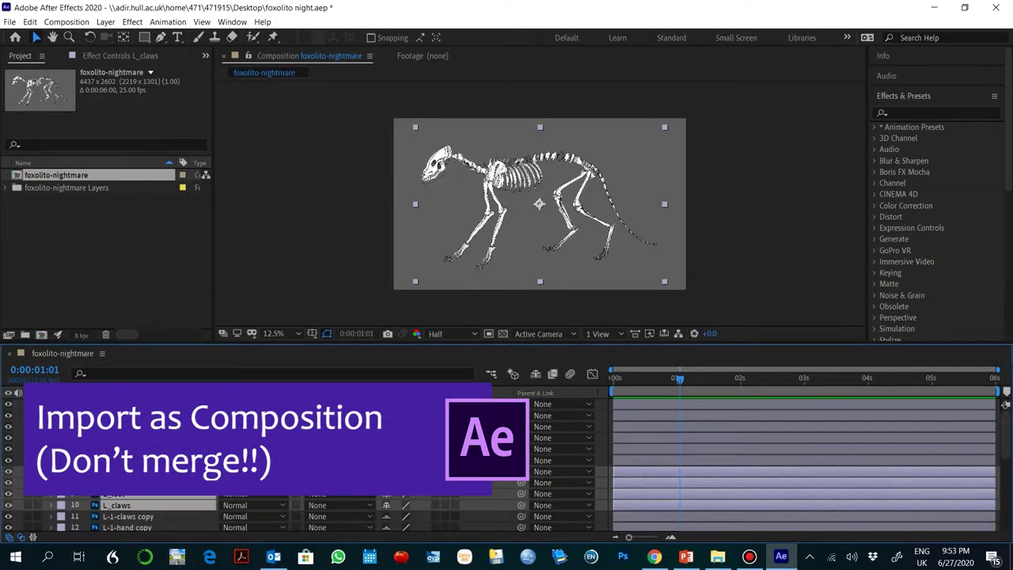
left_click(32, 504)
left_click(535, 373)
Step: Create a digitigrade leg structure with thigh, calf, foot and claws using Duik Bassel.2, and close its window
left_click(232, 22)
left_click(262, 509)
left_click(499, 185)
left_click(644, 248)
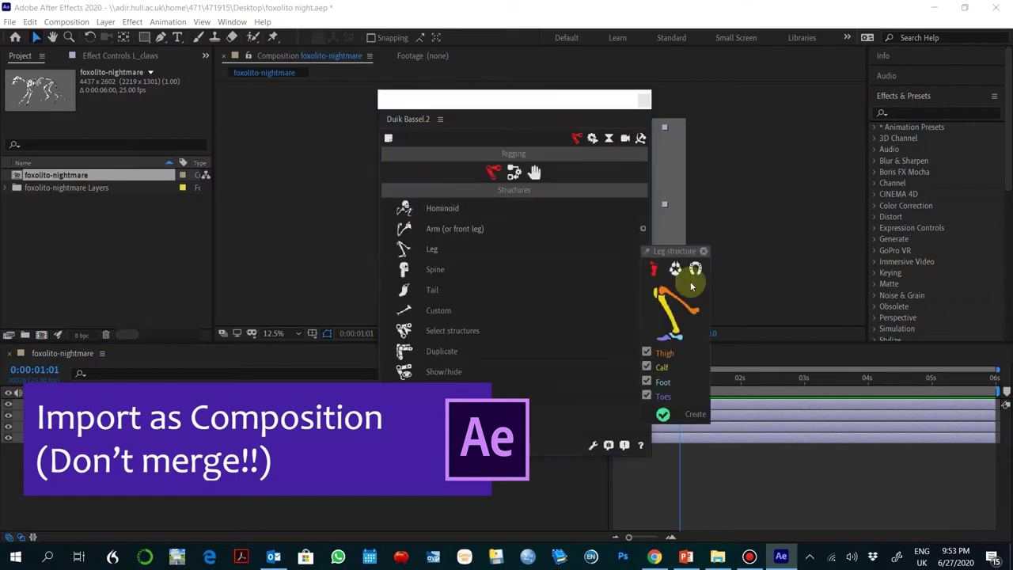
left_click(701, 411)
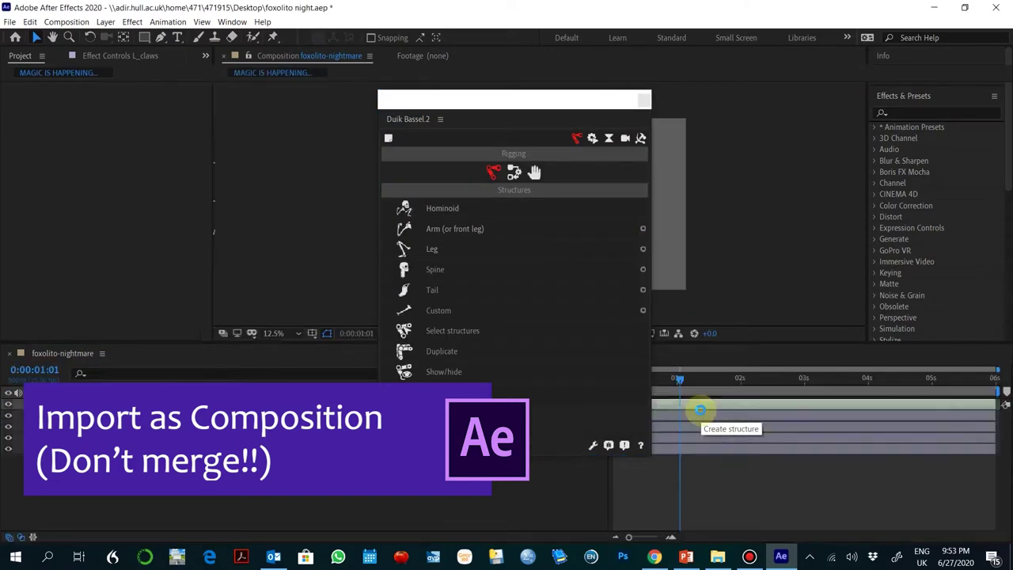
left_click(645, 100)
Step: Move the new leg structure onto the L_ hind leg, placing its thigh joint at the top of the thigh bone
scroll(679, 157, "up", 1)
left_click_drag(541, 203, 638, 141)
left_click_drag(605, 175, 612, 207)
key("ctrl+z")
left_click(648, 241)
left_click_drag(648, 241, 669, 167)
left_click(729, 255)
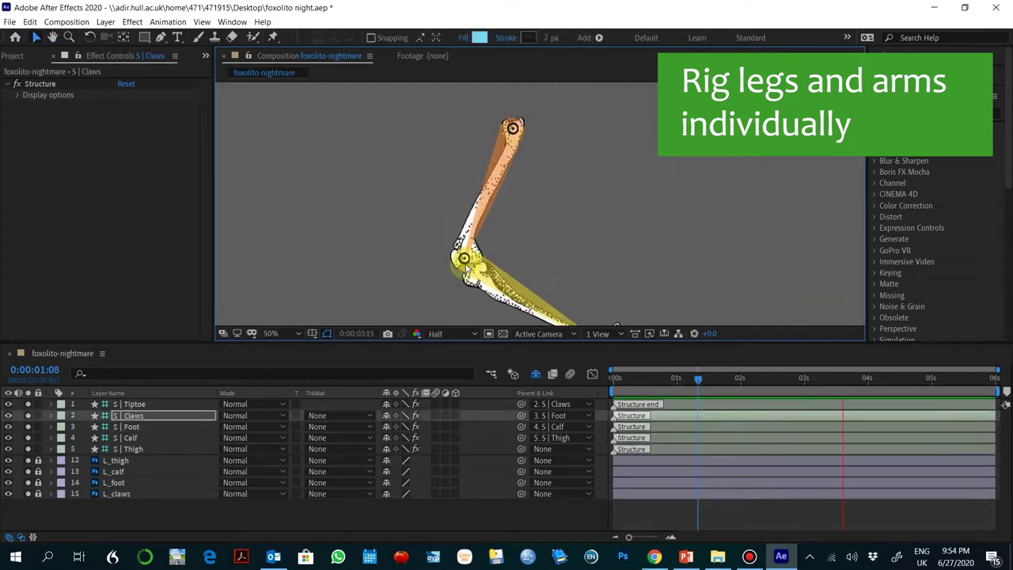
Step: Align the calf, foot, claws and tiptoe structure joints with the hind leg's bones and save the project
left_click(467, 268)
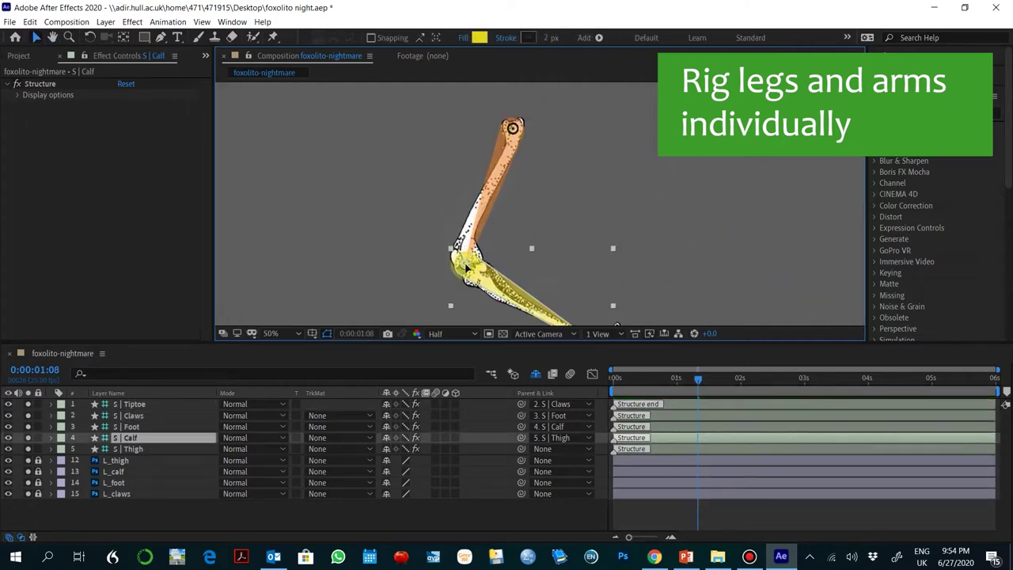
left_click_drag(548, 239, 506, 135)
left_click(515, 199)
left_click_drag(559, 232, 574, 181)
left_click(520, 257)
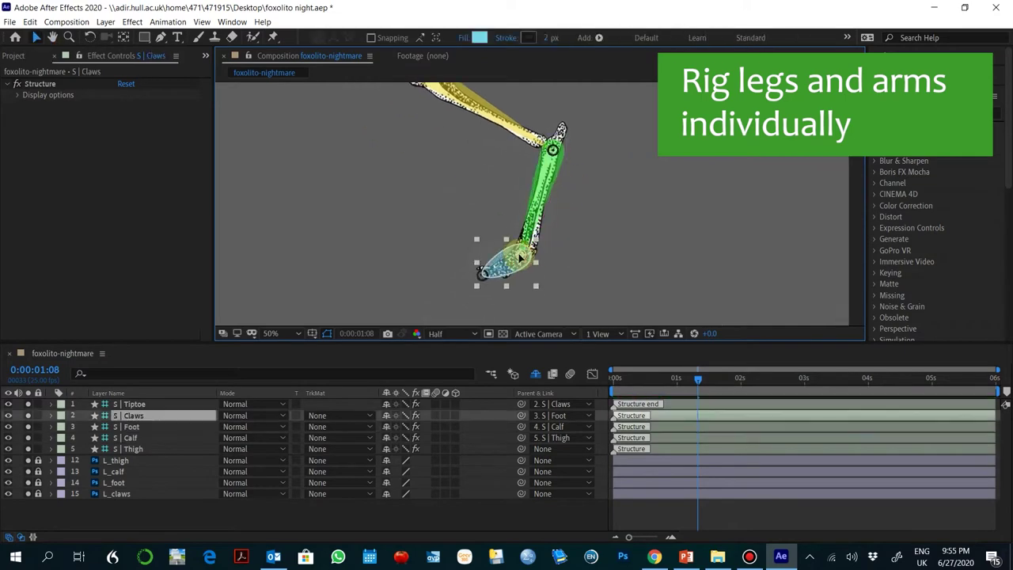
left_click(481, 279)
left_click(571, 262)
scroll(572, 262, "down", 2)
left_click(11, 21)
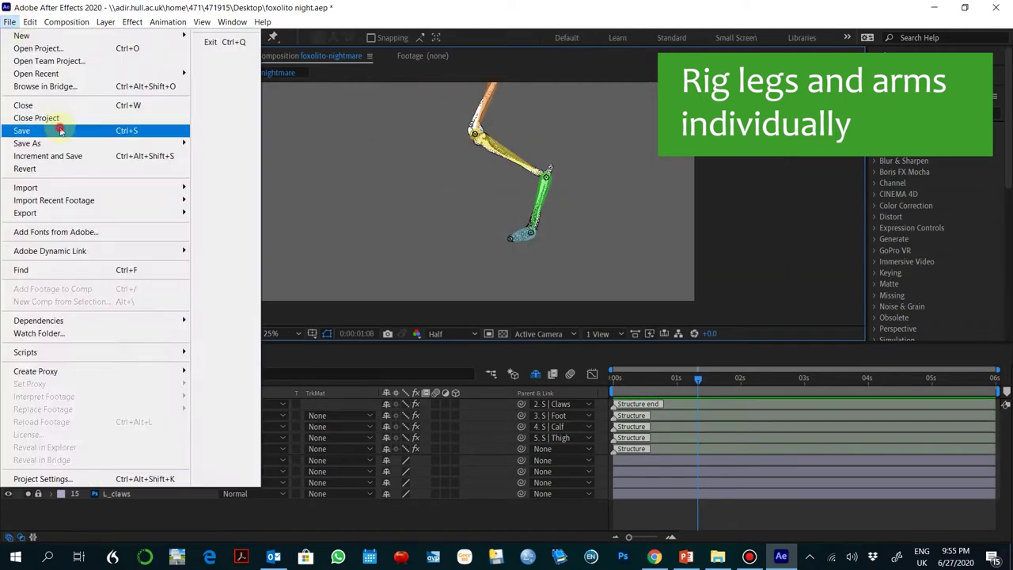
left_click(60, 130)
Step: Look through the timeline's layer stack for the layers of the other hind leg
left_click(156, 452)
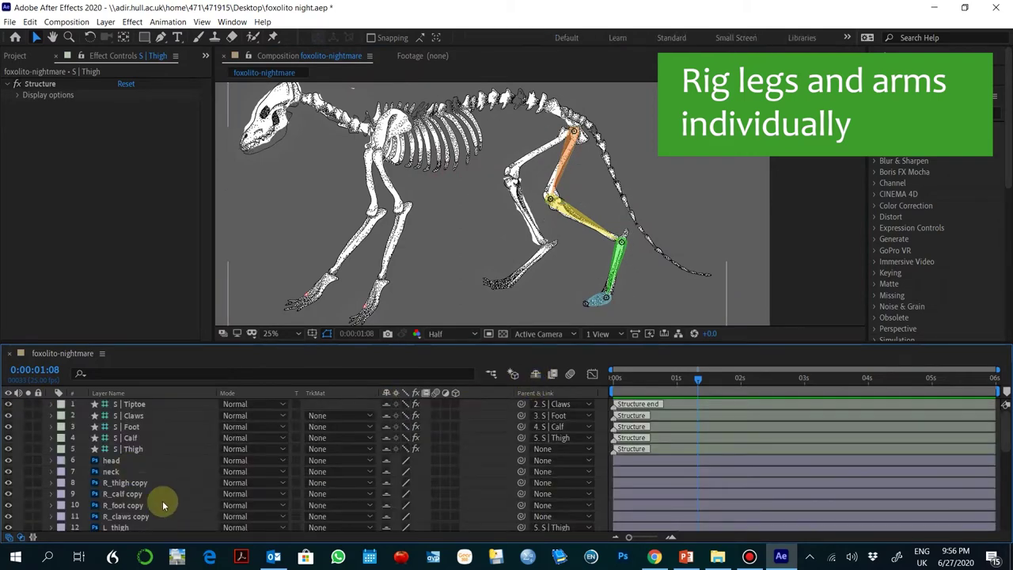
scroll(163, 500, "down", 3)
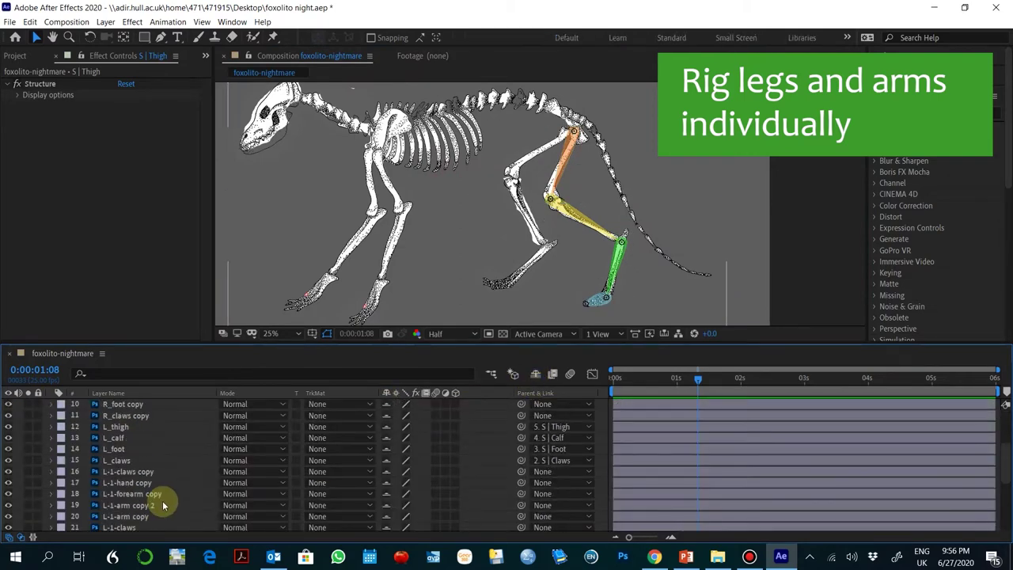
scroll(130, 484, "down", 5)
scroll(129, 487, "up", 6)
left_click(145, 451)
scroll(143, 480, "down", 6)
scroll(143, 483, "up", 2)
scroll(142, 483, "up", 5)
scroll(144, 482, "down", 5)
scroll(146, 483, "up", 1)
scroll(147, 484, "up", 4)
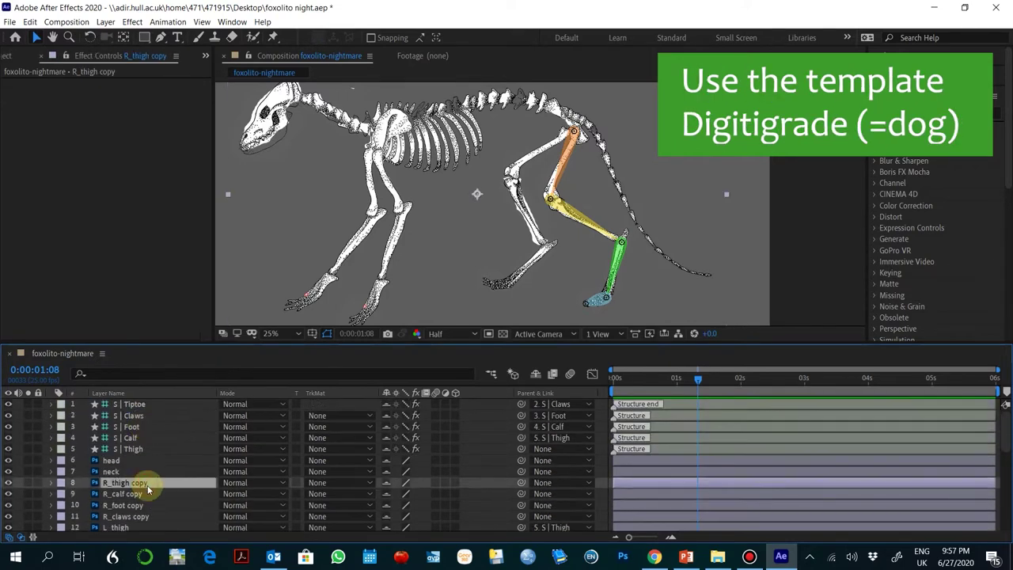
Step: Solo the R_thigh copy, R_calf copy, R_foot copy and R_claws copy layers and leave them unmarked as shy
scroll(149, 482, "down", 2)
left_click(143, 427, "ctrl")
left_click(140, 438, "ctrl")
left_click(136, 451, "ctrl")
left_click(28, 427)
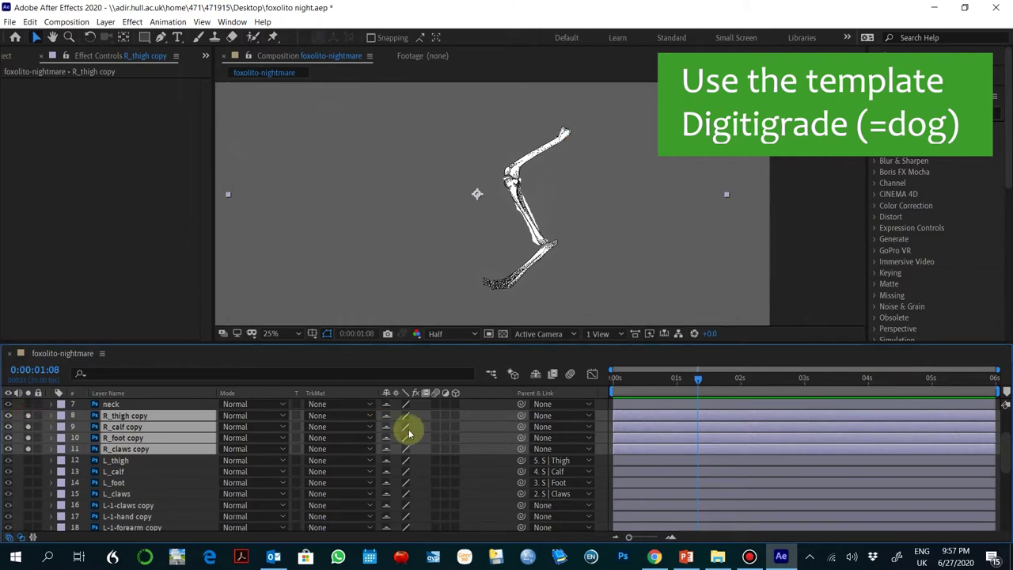
scroll(164, 448, "up", 3)
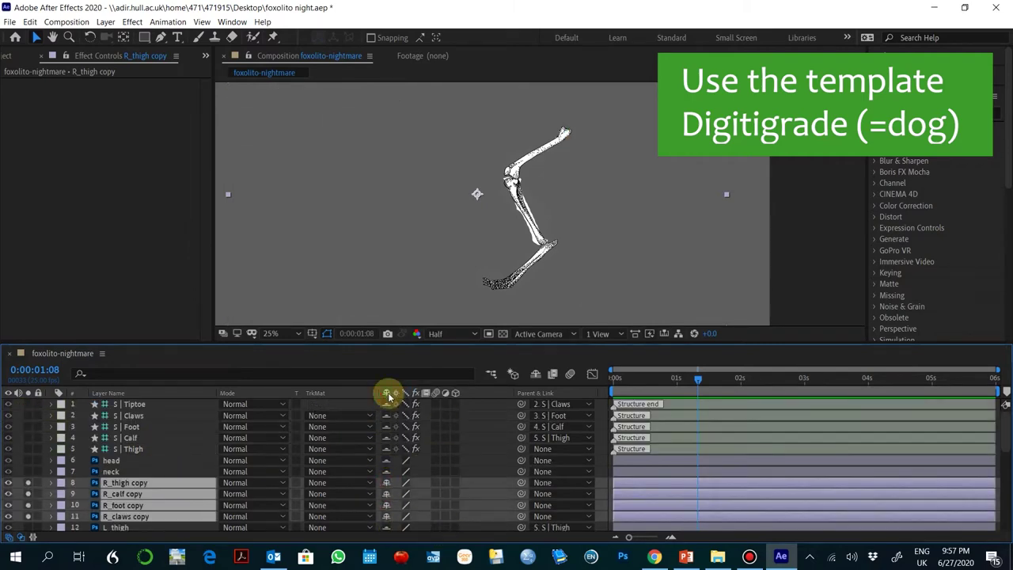
Step: Hide the shy layers and create a digitigrade Duik leg structure with thigh, calf, foot and claws
left_click(536, 374)
left_click(285, 495)
left_click(232, 21)
left_click(450, 369)
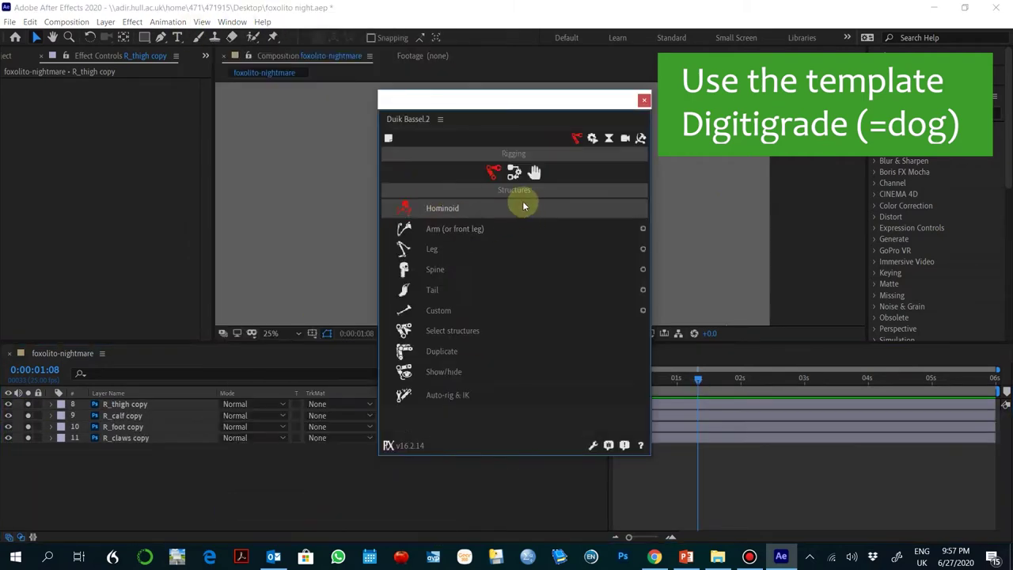
left_click(643, 251)
left_click(693, 269)
left_click(686, 417)
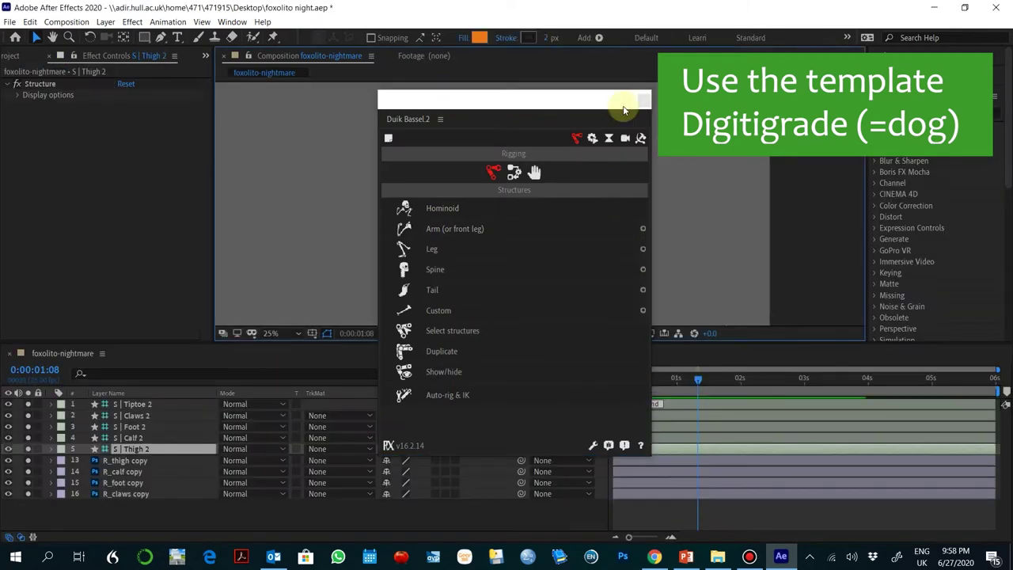
left_click(644, 100)
Step: Lock the four R_ leg artwork layers and place the new structure's thigh joint at the top of the thigh bone
left_click(126, 460)
left_click_drag(477, 194, 562, 133)
left_click(37, 459)
left_click(135, 449)
scroll(554, 131, "up", 4)
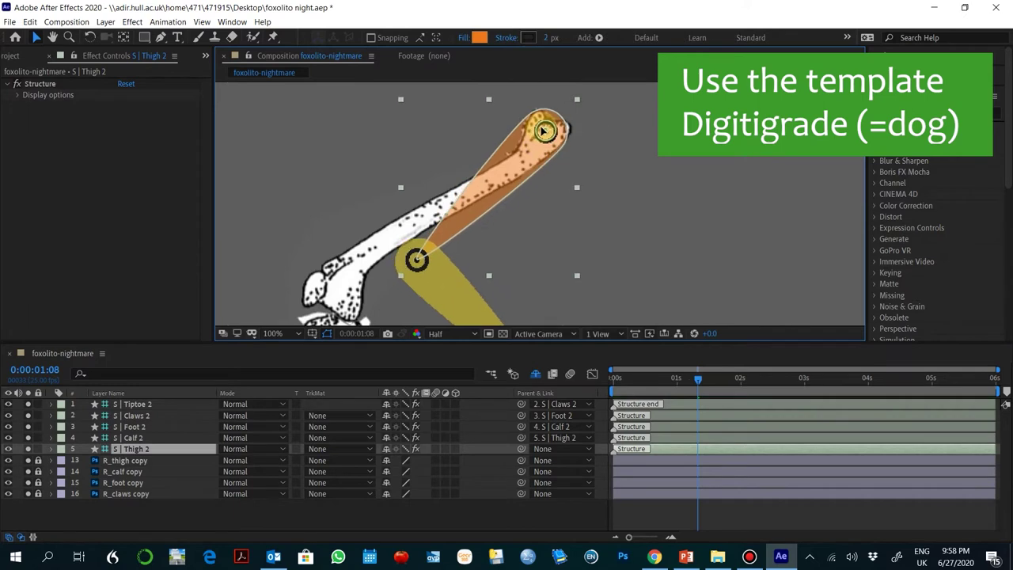
Step: Place the new structure's calf joint at the knee and its foot joint at the ankle of the R_ hind leg
left_click_drag(417, 259, 316, 311)
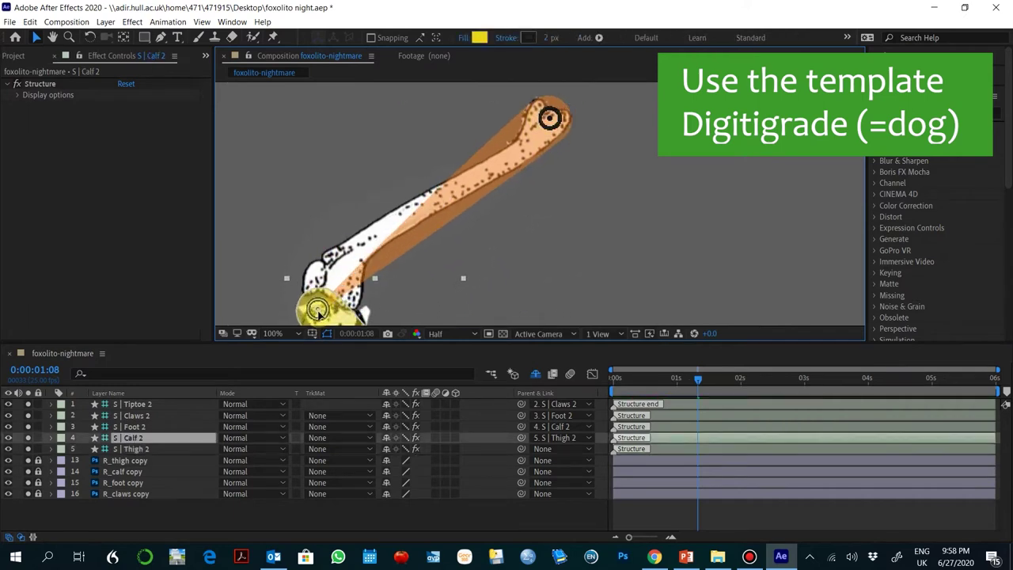
left_click_drag(477, 313, 520, 140)
left_click(516, 269)
left_click_drag(516, 269, 468, 137)
left_click_drag(443, 132, 454, 258)
left_click(527, 288)
left_click_drag(527, 288, 571, 166)
Step: Move the claws joint to the base of the toes and fine-tune the ankle joint on the R_ hind leg
left_click_drag(499, 222, 363, 303)
left_click_drag(503, 137, 510, 148)
left_click_drag(371, 314, 351, 305)
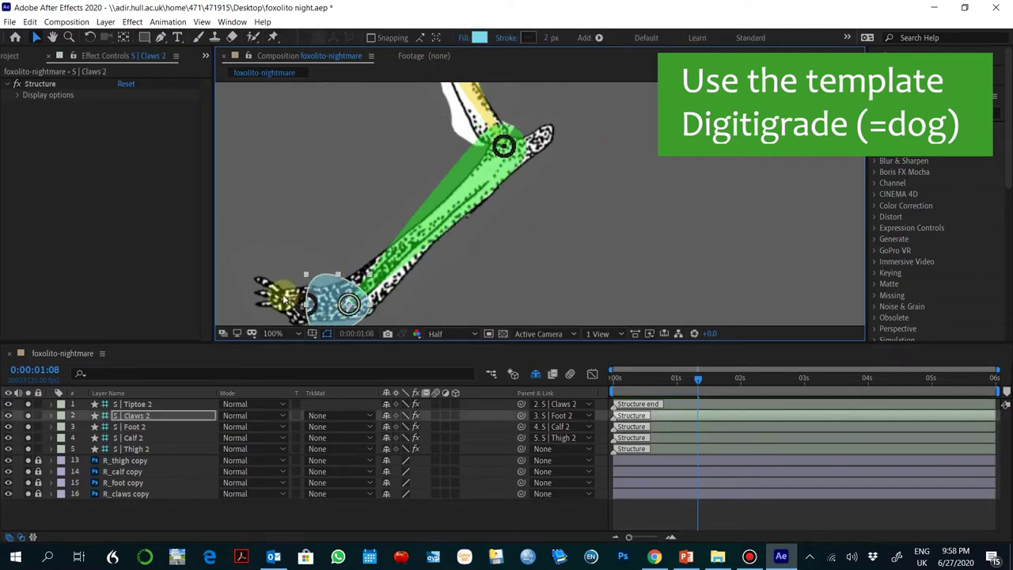
left_click(354, 301)
scroll(562, 221, "down", 4)
scroll(610, 186, "up", 4)
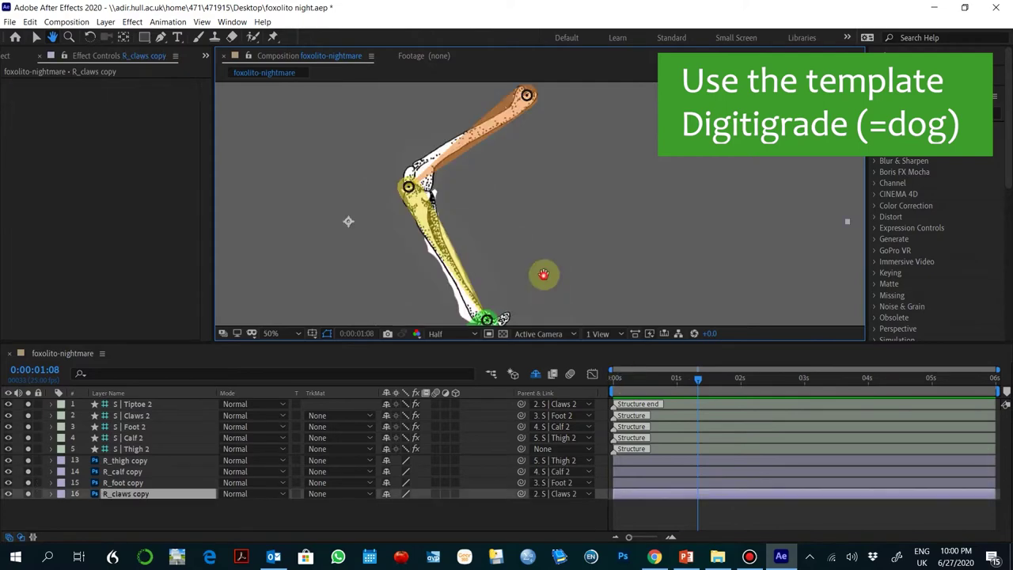
scroll(644, 228, "down", 1)
left_click(645, 228)
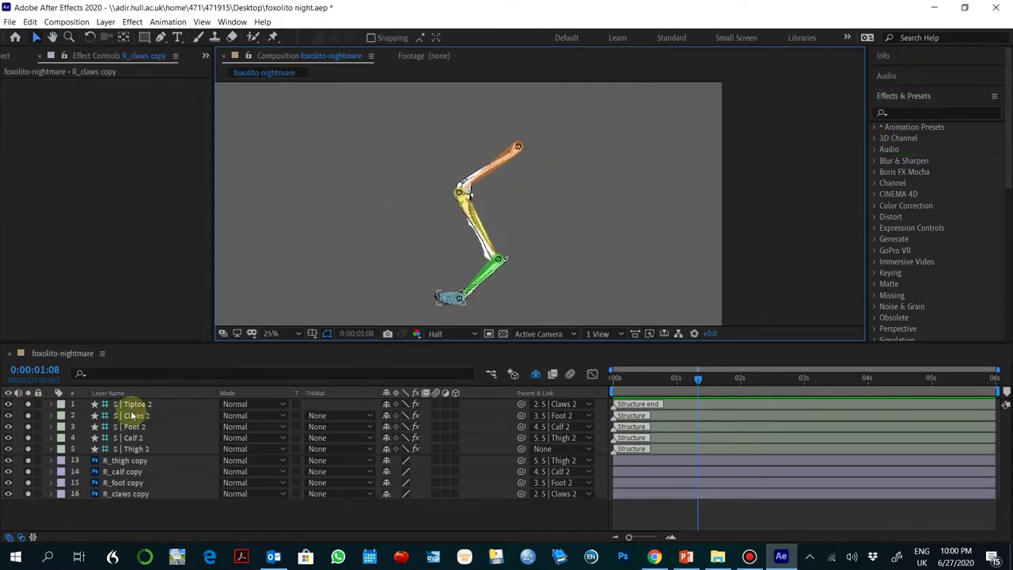
Step: Turn off solo for all the R_ hind leg's structure and artwork layers and mark them as shy
left_click(103, 406)
key("ctrl+a")
left_click(29, 404)
left_click(386, 404)
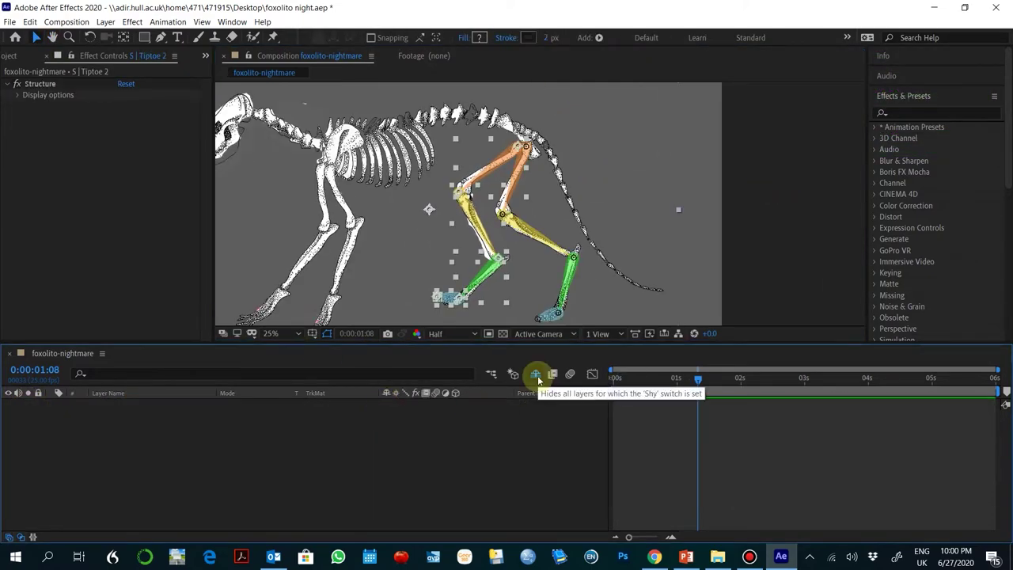
Step: Isolate L-1-claws copy, L-1-hand copy, L-1-forearm copy and L-1-arm copy 2 by soloing them and hiding the shy layers
left_click(535, 374)
scroll(346, 243, "up", 3)
scroll(346, 243, "down", 3)
left_click_drag(418, 218, 607, 198)
key("v")
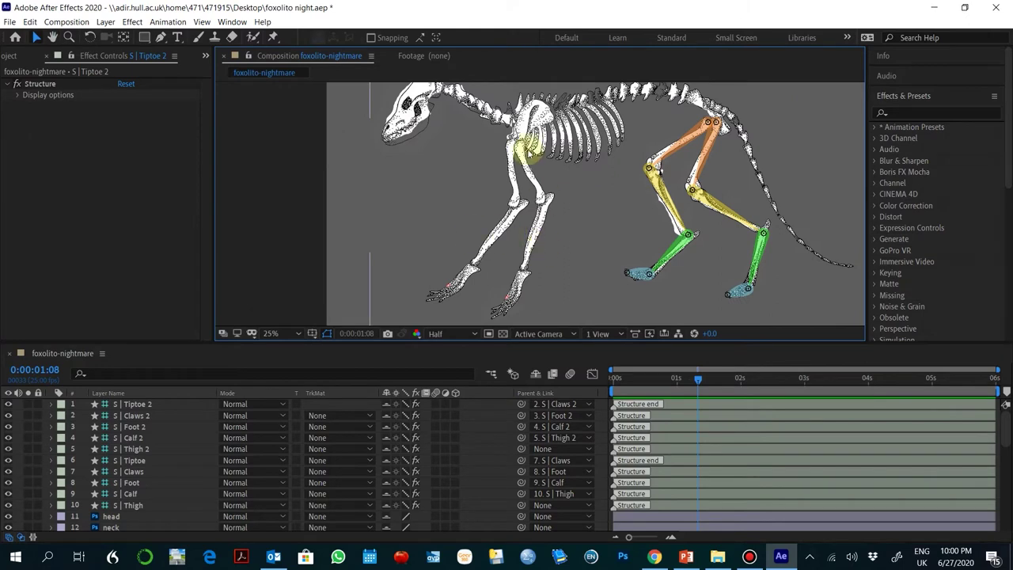
scroll(156, 515, "down", 5)
left_click_drag(140, 461, 152, 496)
left_click(10, 460)
left_click(10, 460)
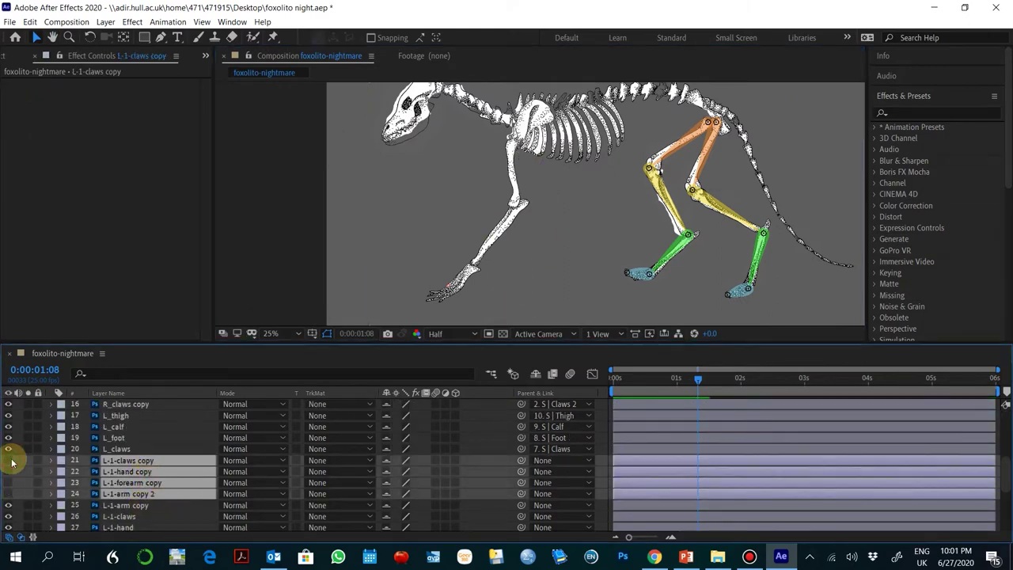
left_click(535, 374)
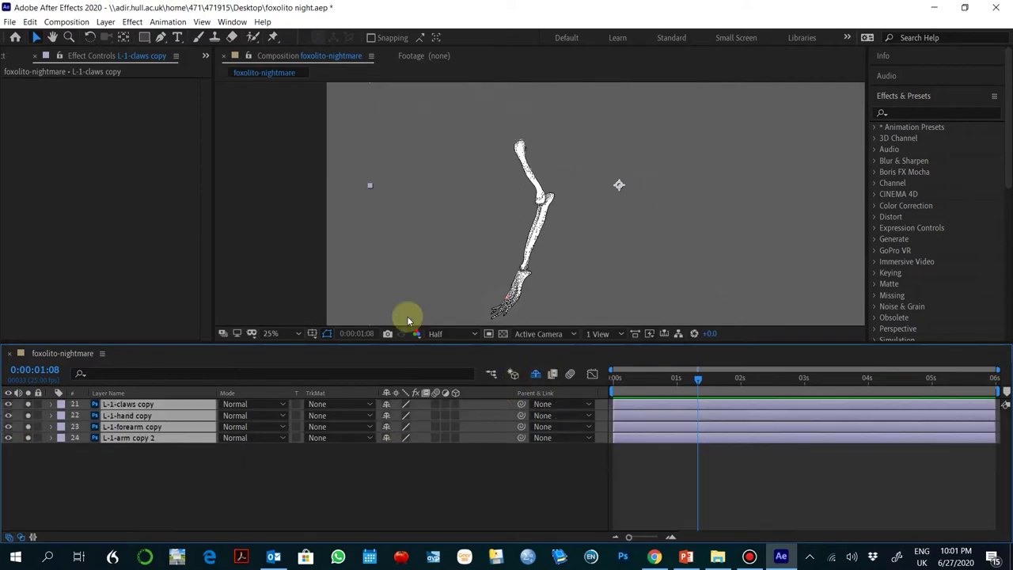
Step: Create a digitigrade Duik arm structure with shoulder, arm, forearm, hand and claws
left_click(231, 21)
left_click(335, 501)
left_click_drag(185, 84, 76, 8)
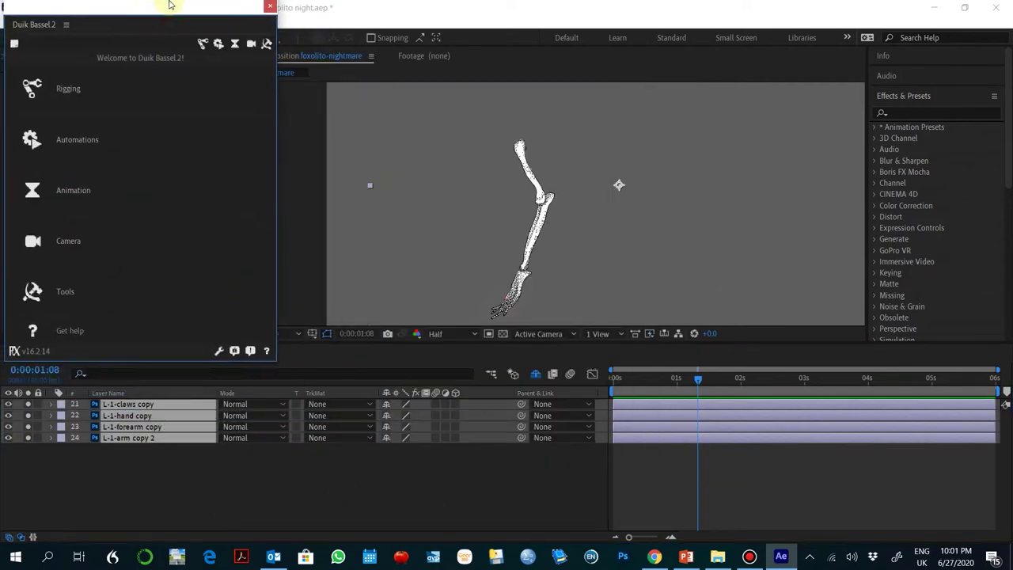
left_click_drag(271, 362, 319, 341)
left_click(219, 93)
left_click(309, 140)
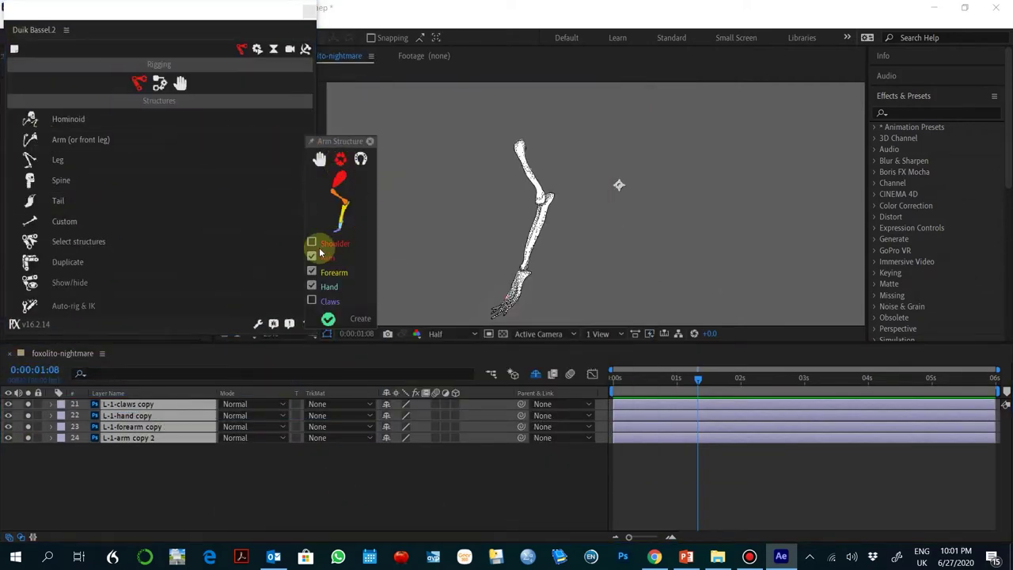
left_click(324, 315)
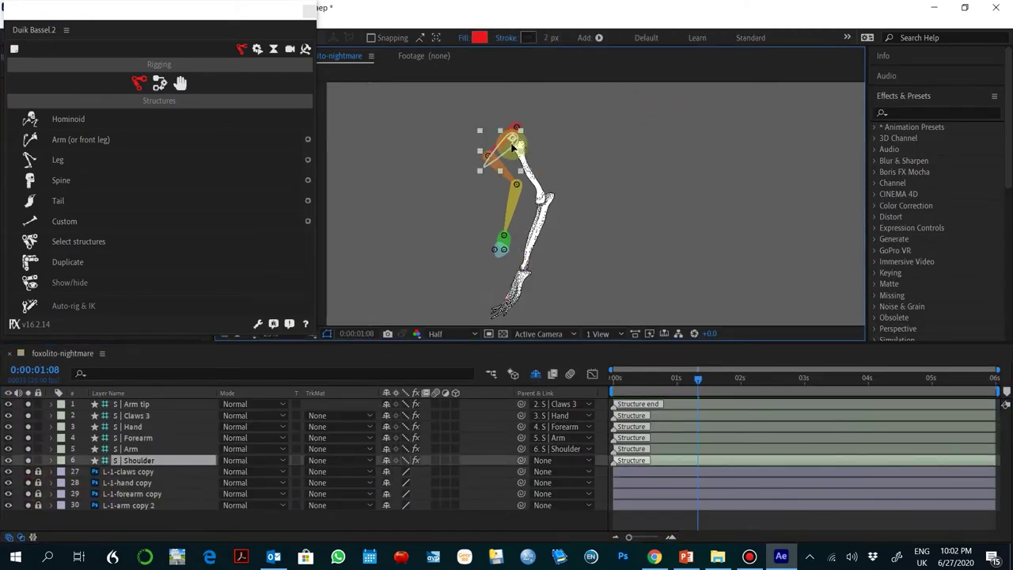
Step: Try to fit the arm structure to the front leg, starting its shoulder joint at the top of the upper arm bone
scroll(683, 240, "up", 3)
left_click(628, 198)
scroll(628, 199, "down", 1)
left_click_drag(489, 215, 590, 269)
left_click(668, 258)
left_click_drag(668, 258, 623, 128)
left_click_drag(605, 196, 509, 280)
left_click(510, 280)
mouse_move(577, 264)
left_mouse_down()
mouse_move(637, 124)
mouse_move(622, 155)
left_mouse_up()
left_click(644, 229)
left_click_drag(527, 272, 541, 225)
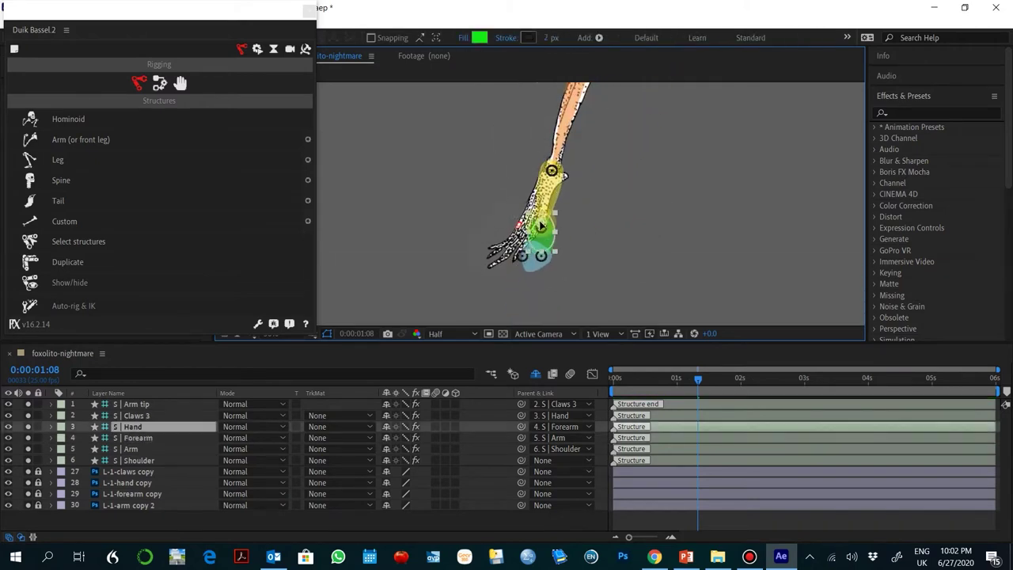
Step: Compare the arm structure's joints with the front leg's bones from the upper arm down to the paw
scroll(662, 172, "down", 1)
left_click(614, 186)
left_click_drag(597, 120, 513, 230)
left_click(501, 209)
left_click(557, 226)
left_click(507, 280)
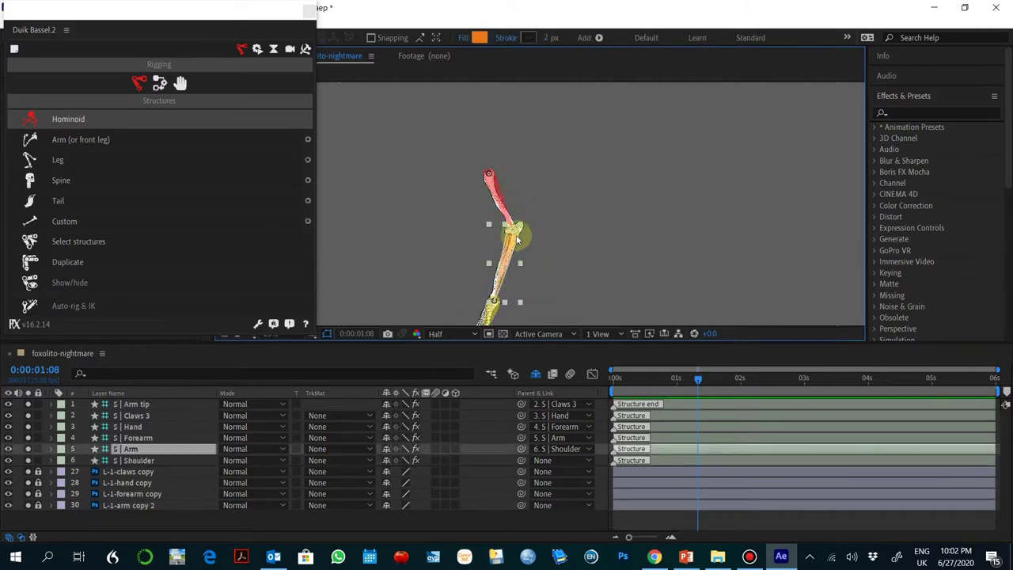
left_click_drag(553, 283, 605, 186)
left_click(617, 246)
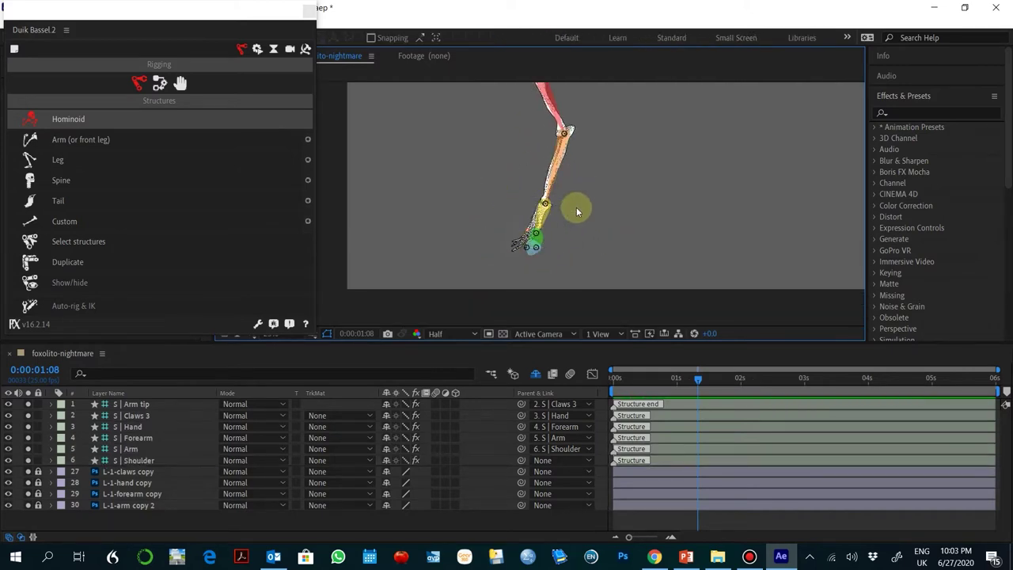
scroll(578, 206, "up", 2)
scroll(590, 193, "down", 1)
left_click_drag(643, 108, 577, 252)
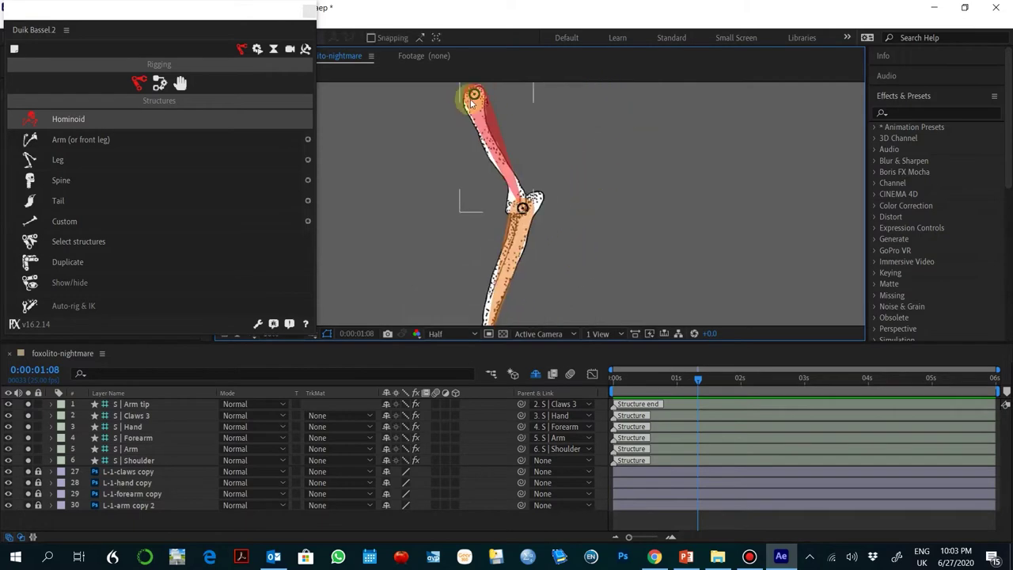
Step: Consult the structure template slide in PowerPoint and open foxolito-nightmare.psd in Photoshop
left_click(686, 557)
left_click_drag(277, 36, 856, 166)
left_click(625, 554)
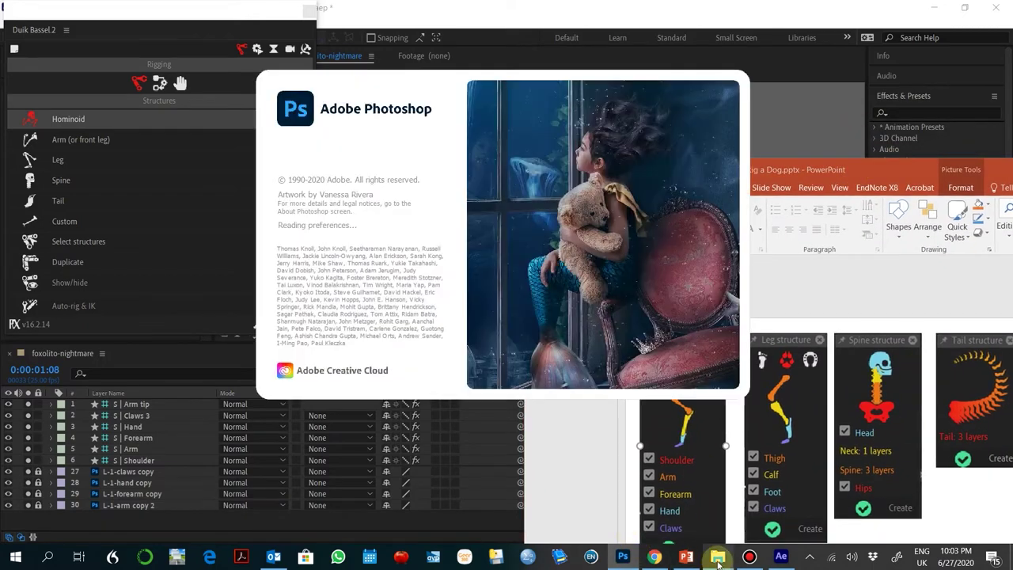
mouse_move(717, 560)
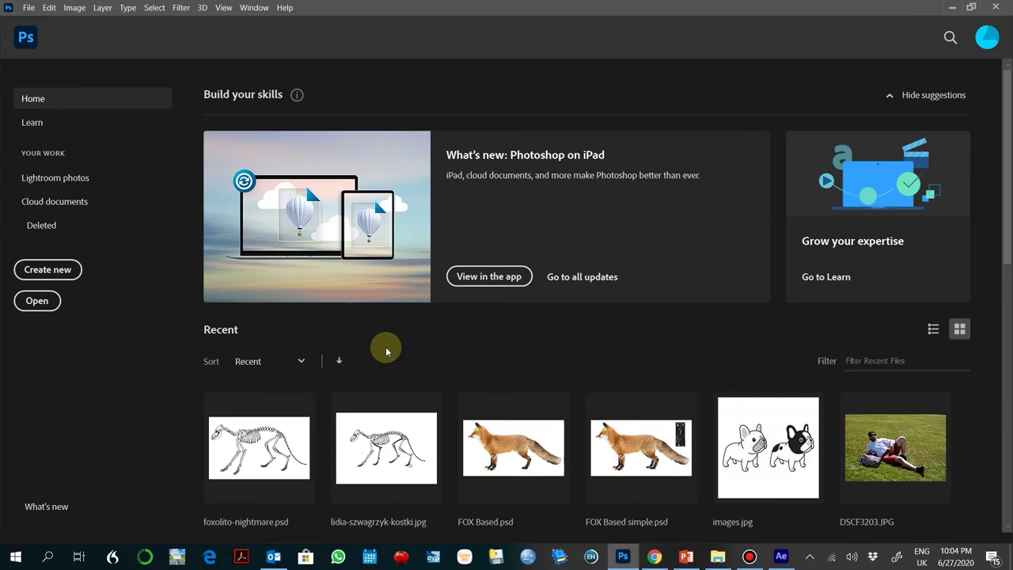
left_click(244, 432)
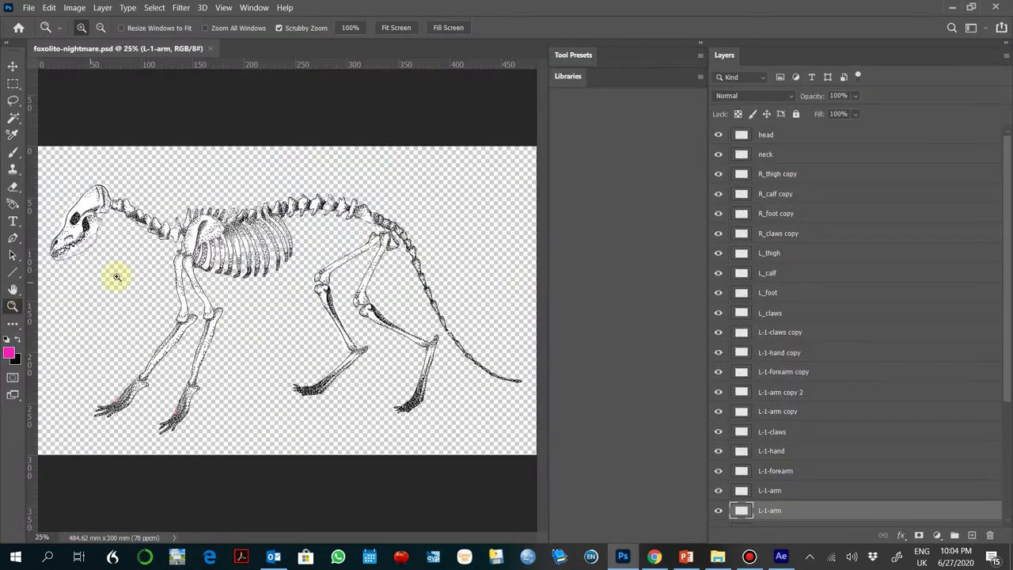
Step: Hide the leg layers and toggle the L-1-arm layers to examine which bones of the shoulder area they hold
left_click(186, 250)
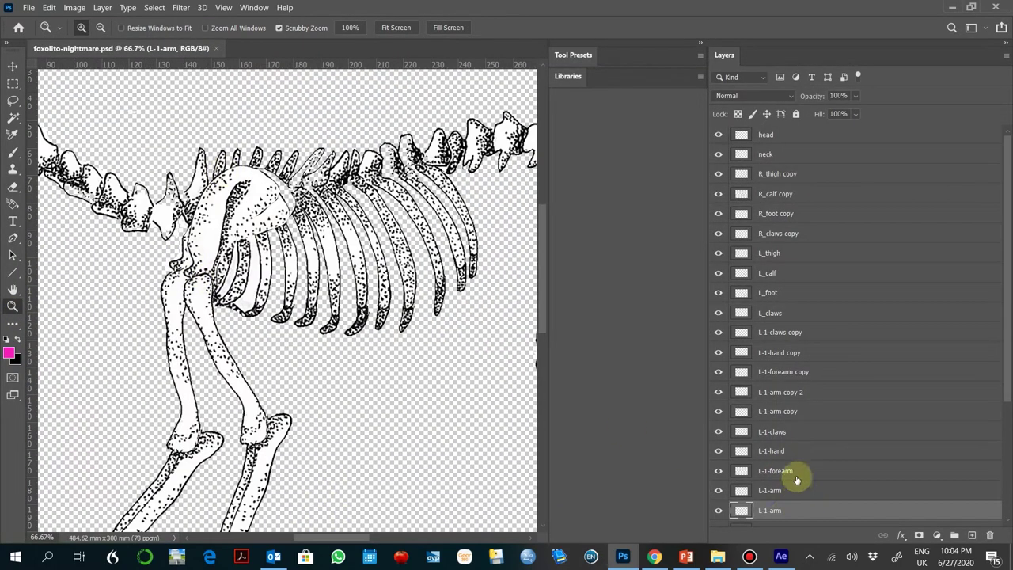
left_click(718, 494)
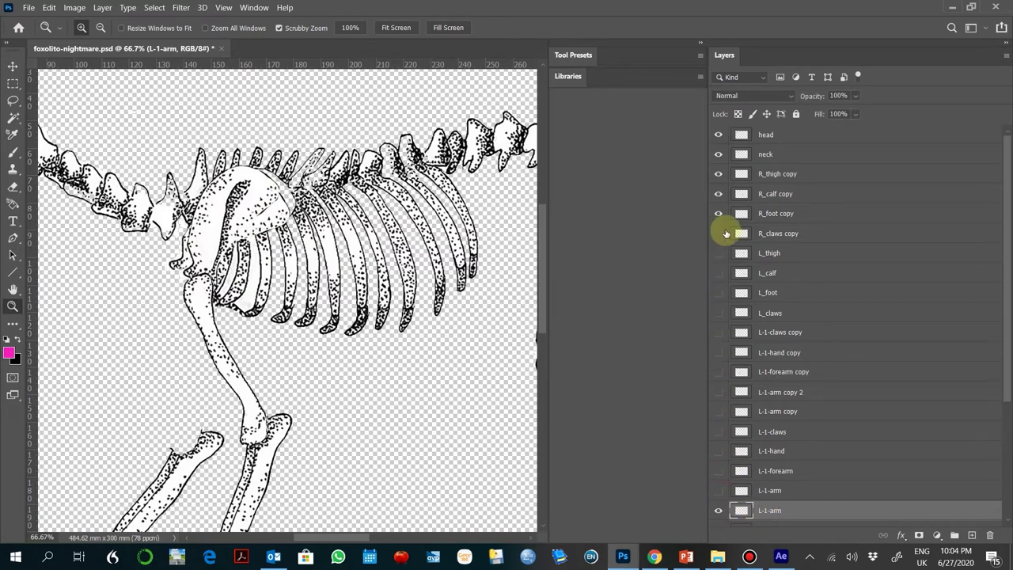
left_click_drag(719, 194, 726, 233)
left_click(720, 492)
left_click(719, 493)
left_click(720, 493)
left_click(720, 492)
Step: Identify the shoulder blade layer below the L-1-arm layer and rename it L-1-shoulder
scroll(729, 505, "down", 1)
left_click(721, 475)
left_click(719, 472)
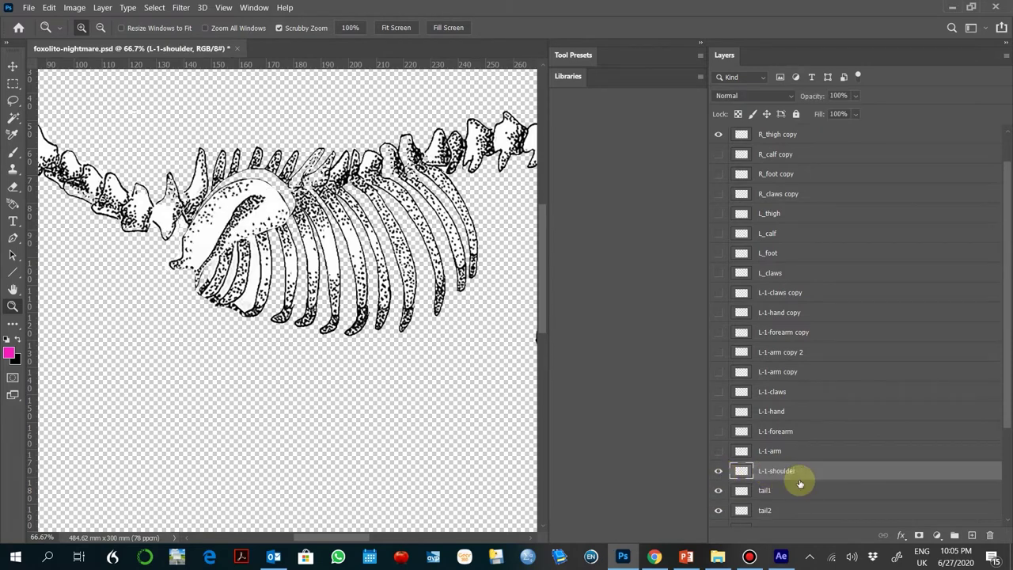
left_click(718, 471)
left_click(718, 470)
left_click(718, 470)
Step: Rename the L-1-arm copy layer, which holds the other shoulder blade, to L-1-shoulder and save the document
scroll(764, 482, "down", 2)
left_click(719, 372)
left_click(719, 371)
left_click(721, 294)
double_click(788, 295)
key("BackSpace")
key("BackSpace")
key("BackSpace")
key("BackSpace")
key("BackSpace")
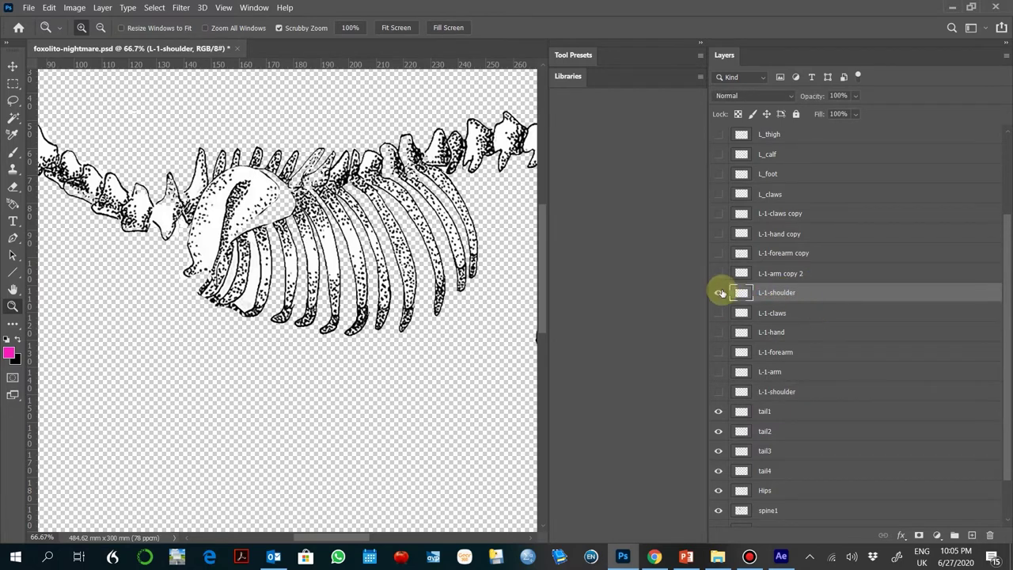
left_click(721, 293)
left_click(28, 8)
left_click(47, 147)
Step: Make all the hidden leg layers visible again and close Photoshop to return to After Effects
scroll(722, 261, "up", 3)
left_click_drag(720, 194, 719, 511)
left_click_drag(717, 334, 718, 392)
scroll(738, 395, "down", 5)
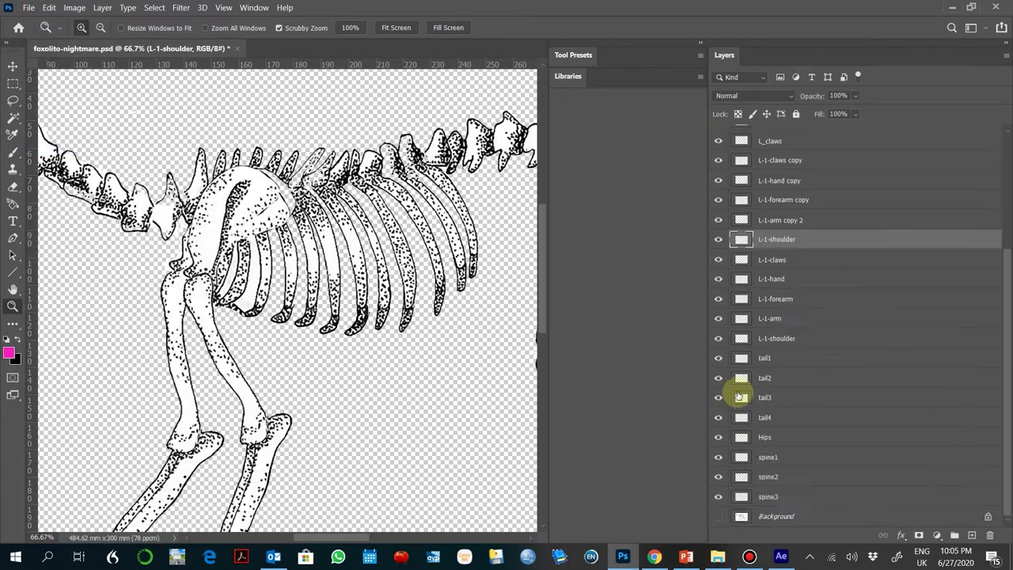
scroll(738, 396, "up", 5)
left_click(995, 8)
left_click(472, 226)
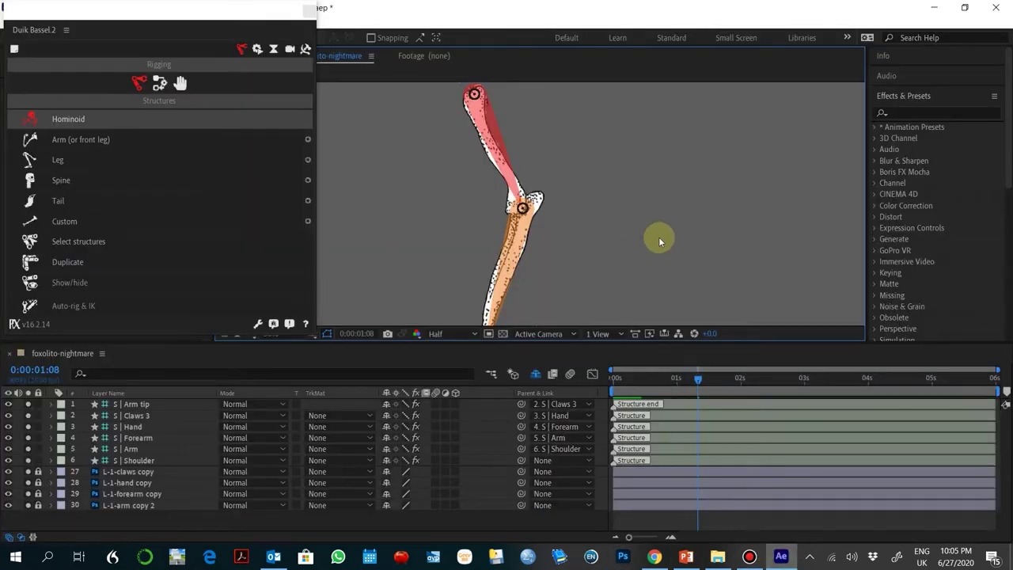
Step: Fit the arm structure's shoulder bone along the shoulder blade and align the arm and forearm joints with the upper arm bone
scroll(202, 507, "down", 5)
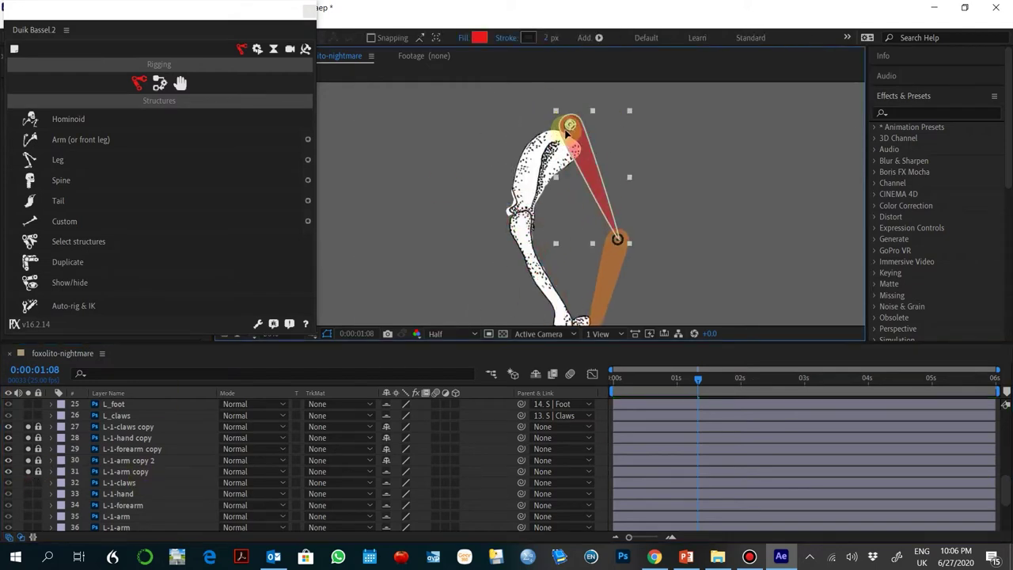
mouse_move(610, 240)
left_mouse_down()
mouse_move(543, 233)
mouse_move(521, 211)
left_mouse_up()
scroll(521, 213, "down", 2)
mouse_move(511, 282)
left_mouse_down()
mouse_move(556, 270)
mouse_move(621, 200)
mouse_move(579, 276)
left_mouse_up()
scroll(637, 207, "up", 2)
left_click(619, 133)
left_click_drag(618, 134, 618, 132)
Step: Align the hand, claws and arm tip structure joints with the lower bones and paw of the front leg
scroll(584, 122, "down", 2)
scroll(576, 206, "up", 2)
left_click_drag(626, 306, 625, 195)
left_click_drag(558, 191, 516, 252)
mouse_move(575, 192)
left_mouse_down()
mouse_move(582, 220)
mouse_move(553, 224)
left_mouse_up()
left_click(521, 271)
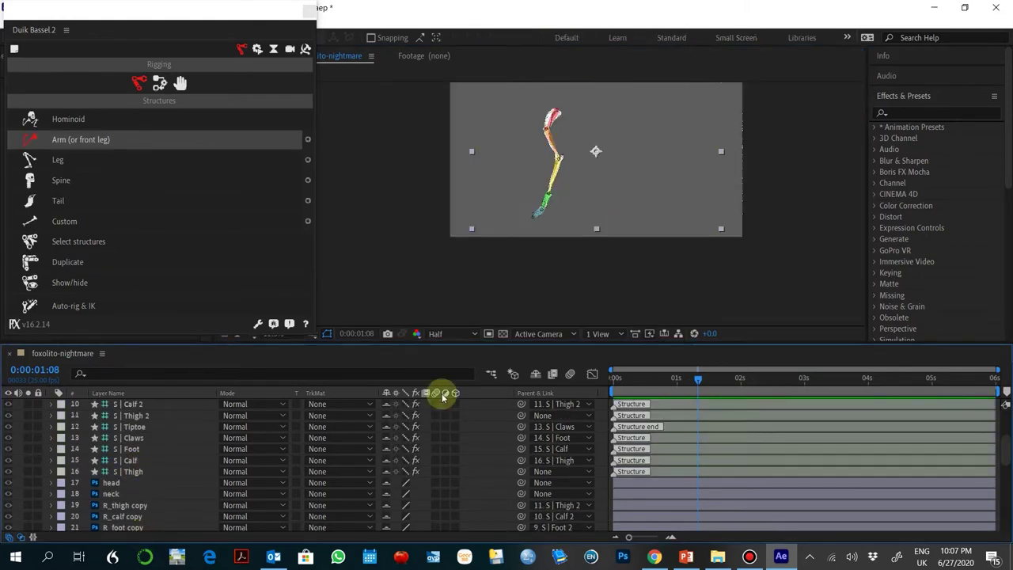
Step: Unmark L-1-arm copy as shy, hide the shy layers and select the five L-1 copy layers of the front leg
left_click(135, 470, "ctrl")
scroll(156, 414, "up", 2)
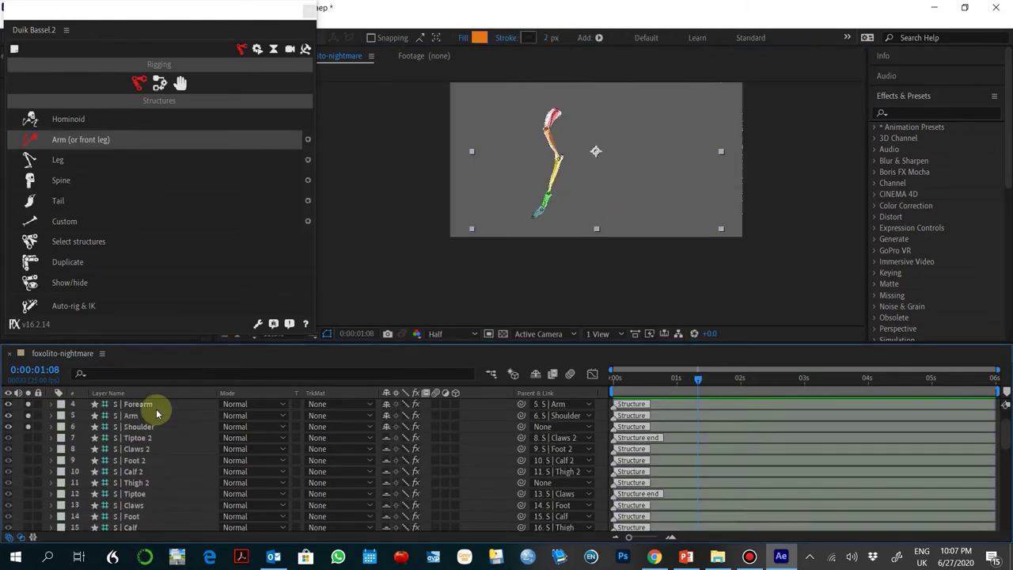
scroll(133, 434, "down", 9)
scroll(233, 518, "up", 5)
left_click(535, 377)
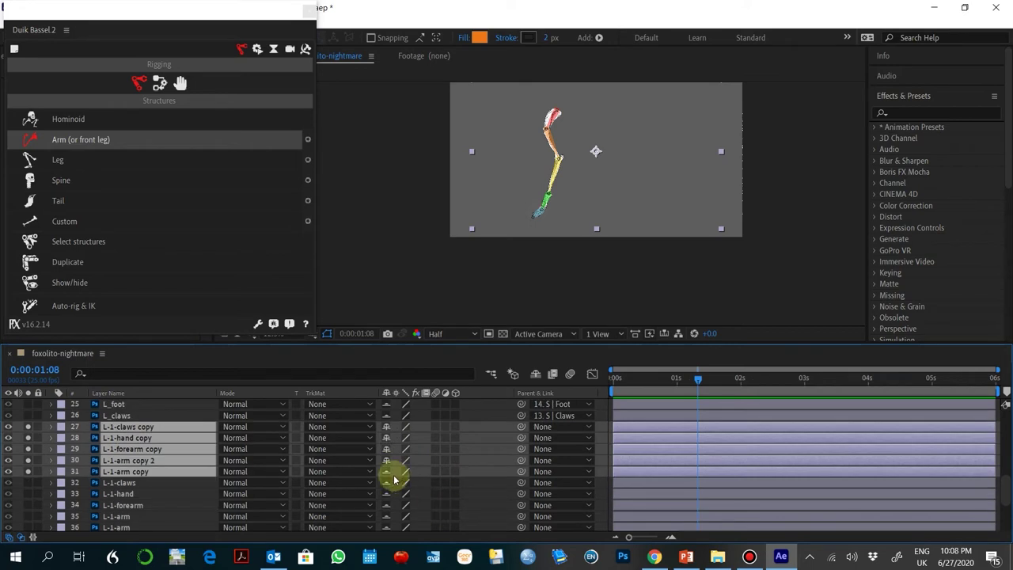
scroll(380, 472, "up", 4)
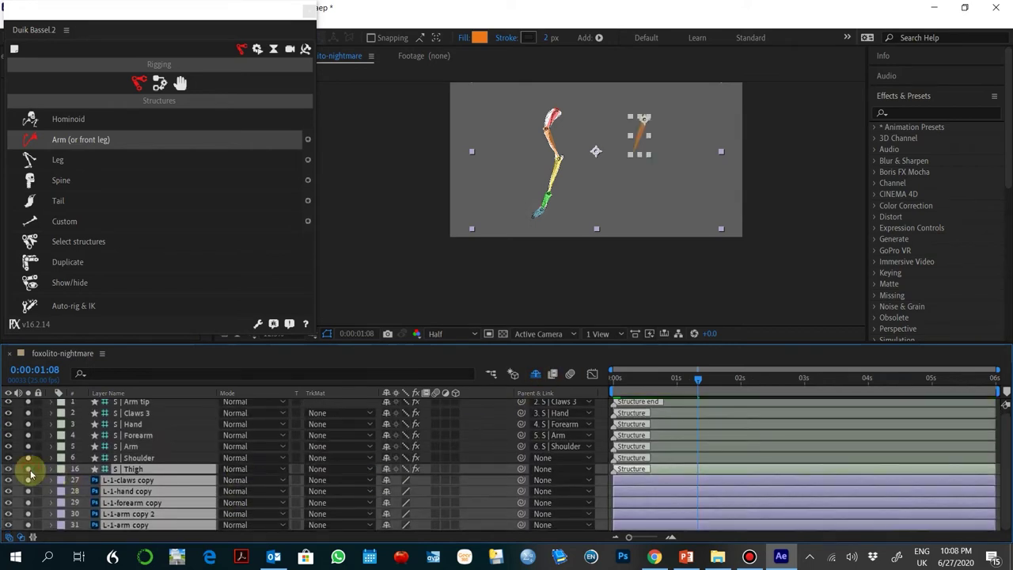
left_click(124, 479)
left_click(126, 525, "shift")
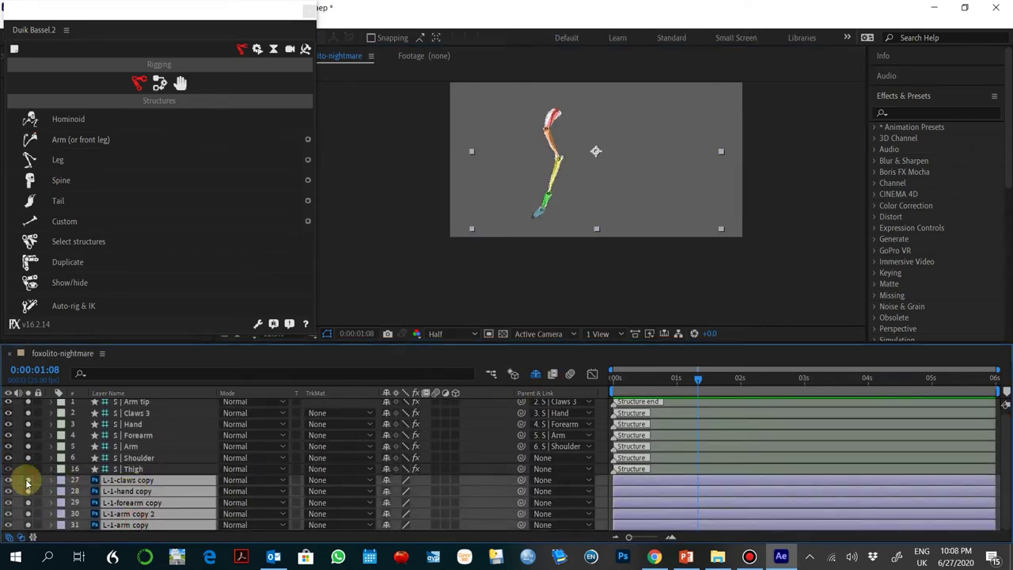
Step: Rename the L-1-arm copy layer as L-1-shoulder
left_click(127, 516)
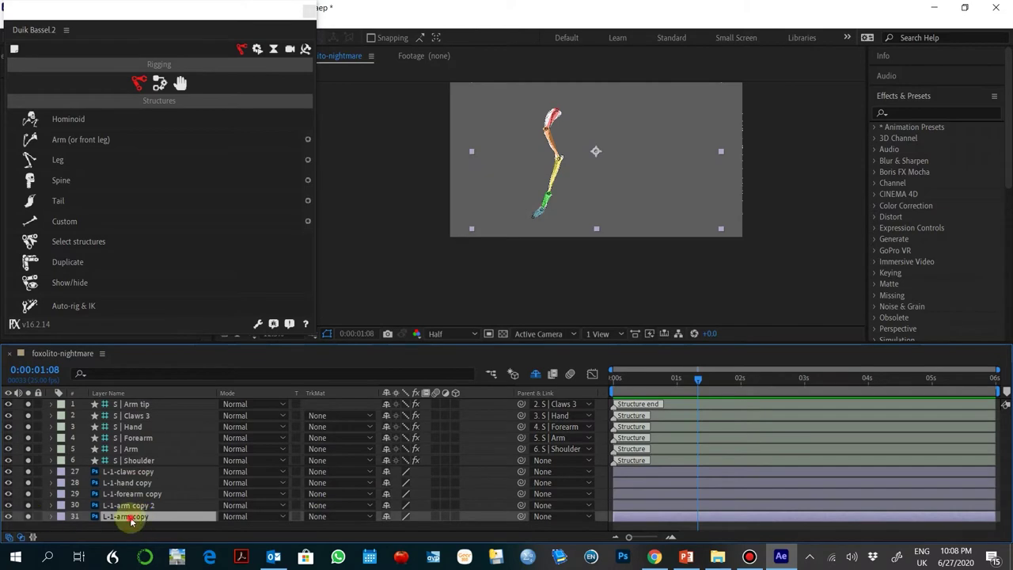
right_click(136, 516)
left_click(261, 497)
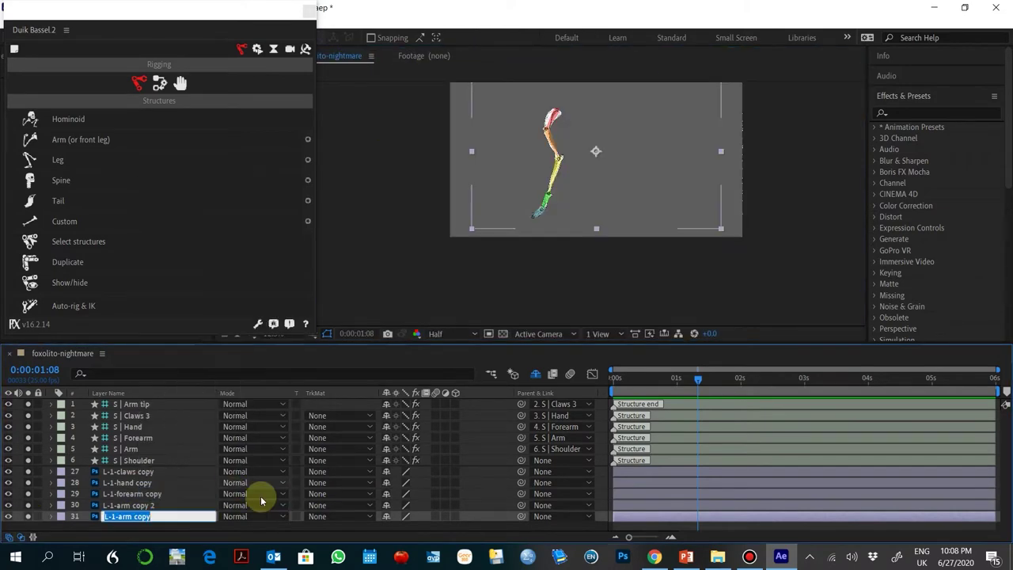
type("L-1-shoulder")
key("Return")
Step: Parent the L-1 shoulder, arm, forearm, hand and claws layers to the matching Shoulder, Arm, Forearm, Hand and Claws 3 structures
left_click_drag(521, 516, 296, 460)
left_click_drag(522, 507, 435, 438)
left_click(134, 494)
left_click(127, 482)
left_click_drag(522, 483, 443, 427)
left_click(194, 471)
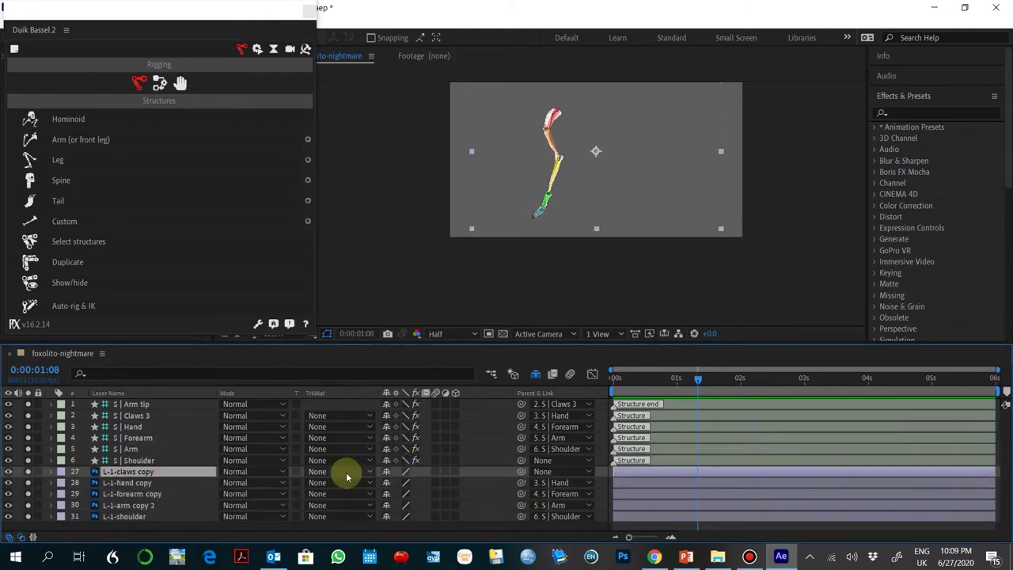
left_click_drag(521, 471, 446, 416)
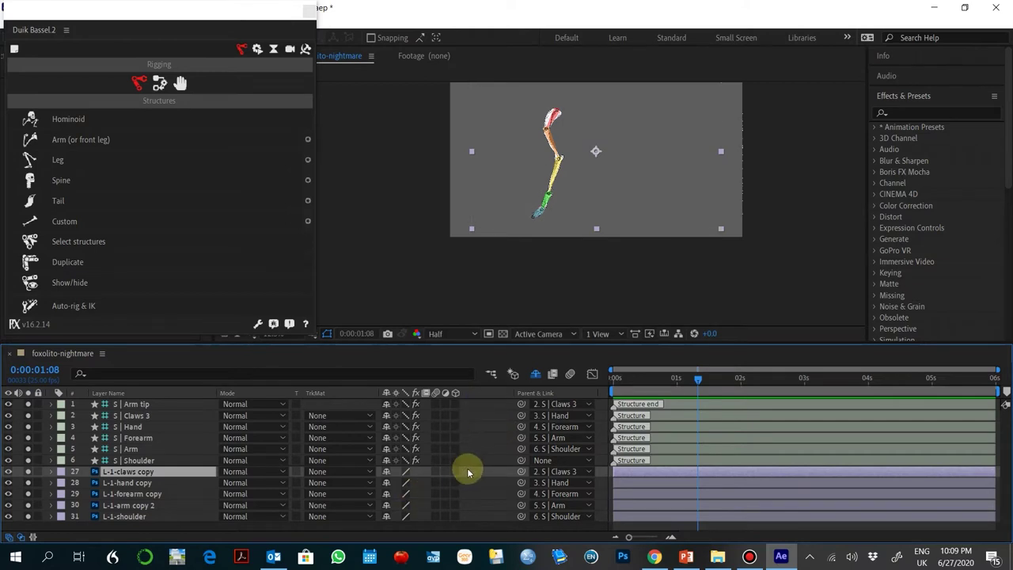
Step: Mark all layers of the rigged front leg as shy, display the shy layers again and turn off the leg's solo switches
left_click(142, 517)
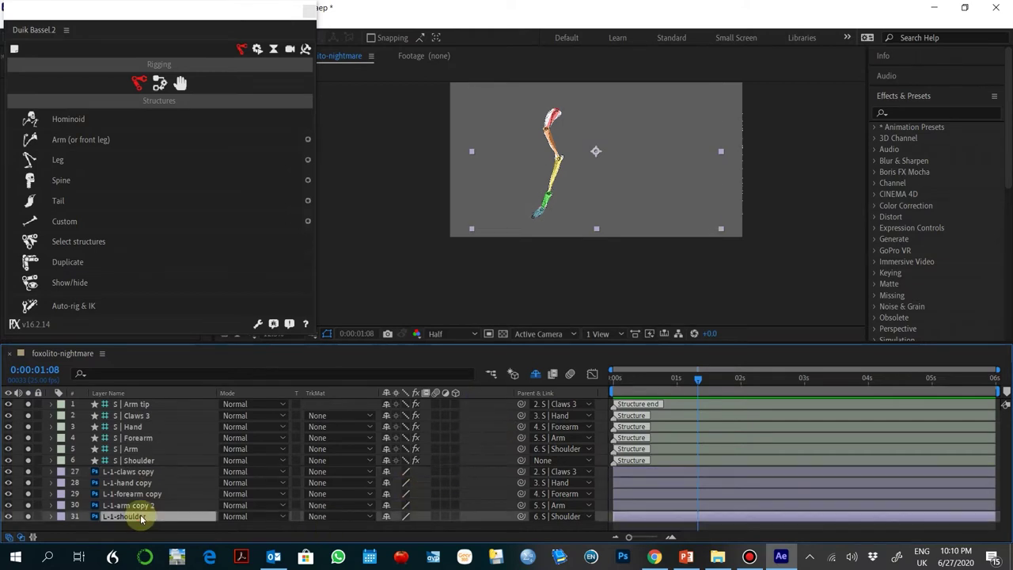
key("ctrl+a")
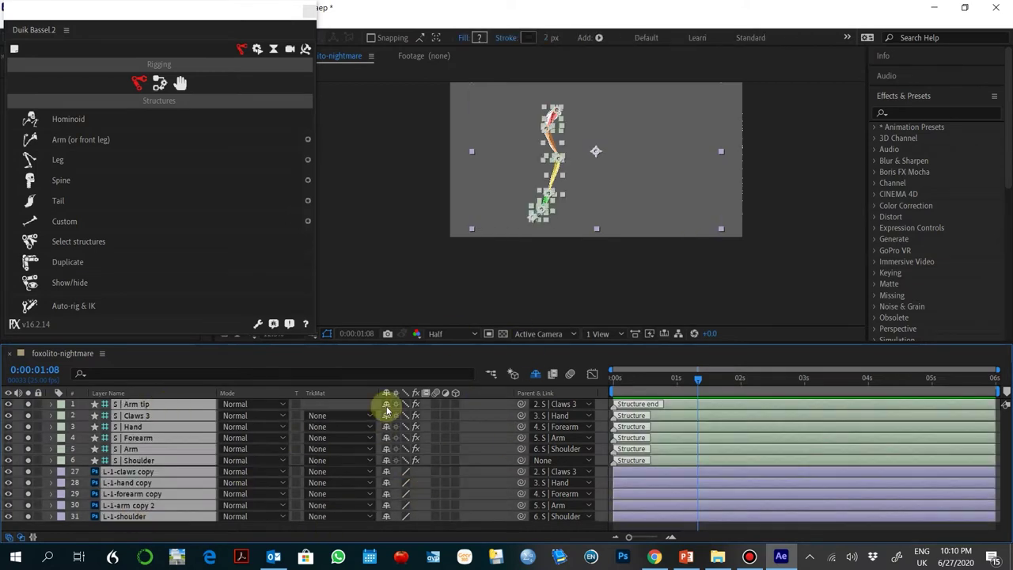
left_click(386, 408)
left_click(535, 374)
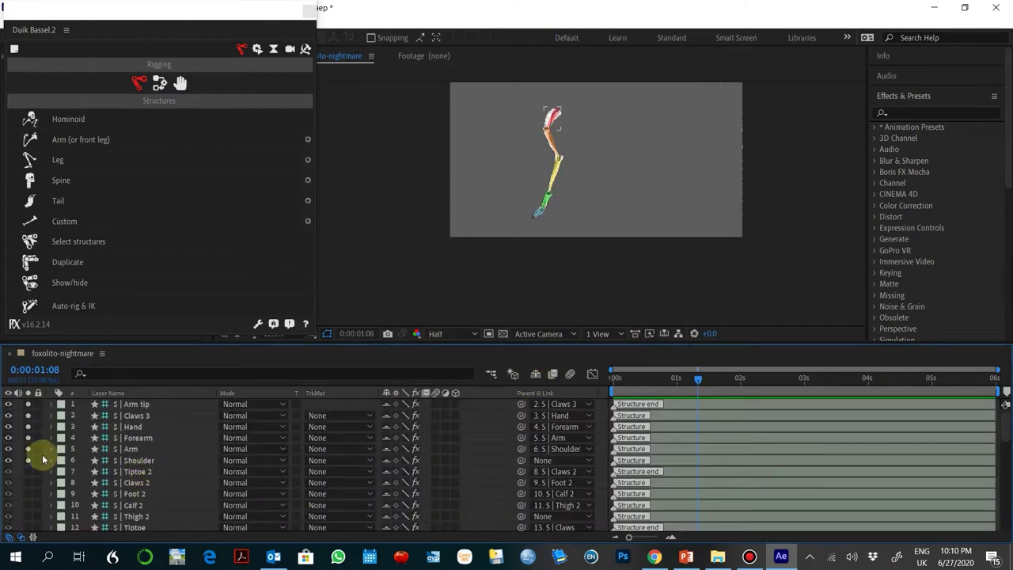
scroll(49, 490, "down", 8)
mouse_move(29, 458)
left_mouse_down()
mouse_move(26, 402)
mouse_move(30, 471)
left_mouse_up()
scroll(181, 480, "down", 3)
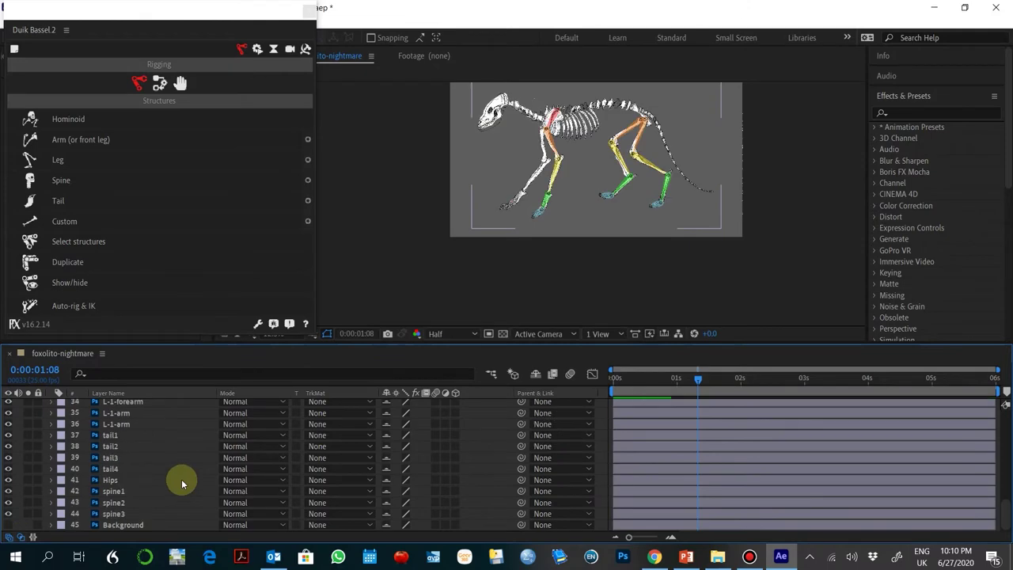
Step: Move the floating Duik panel clear of the main menu and save the project
left_click(9, 22)
left_click_drag(168, 18, 163, 40)
left_click(59, 131)
Step: Check which layers make up the unrigged front leg by toggling the visibility of the remaining L-1 layers
left_click(114, 480)
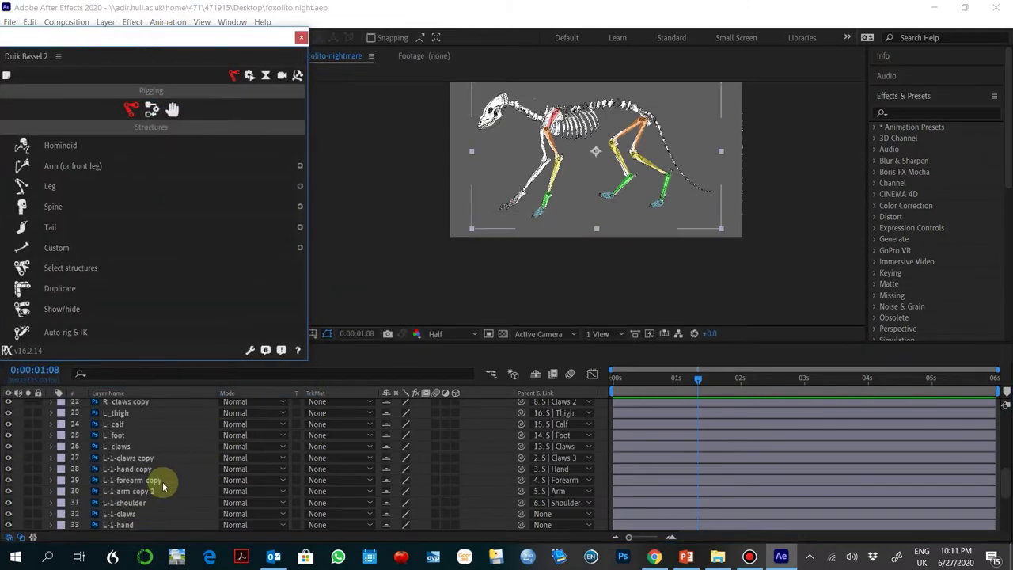
scroll(23, 443, "down", 1)
scroll(187, 462, "down", 5)
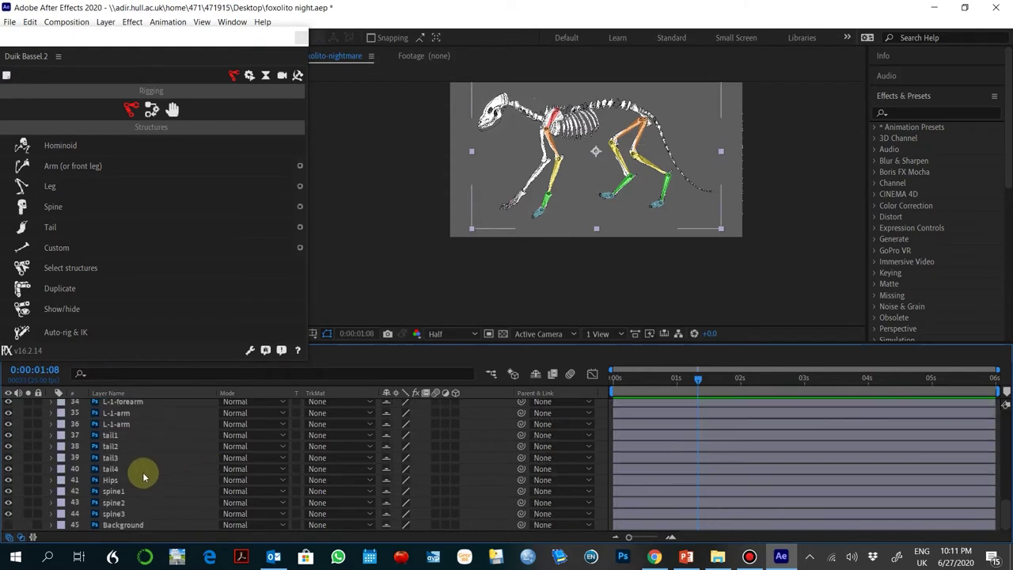
scroll(136, 495, "up", 6)
scroll(135, 496, "down", 2)
scroll(140, 485, "down", 4)
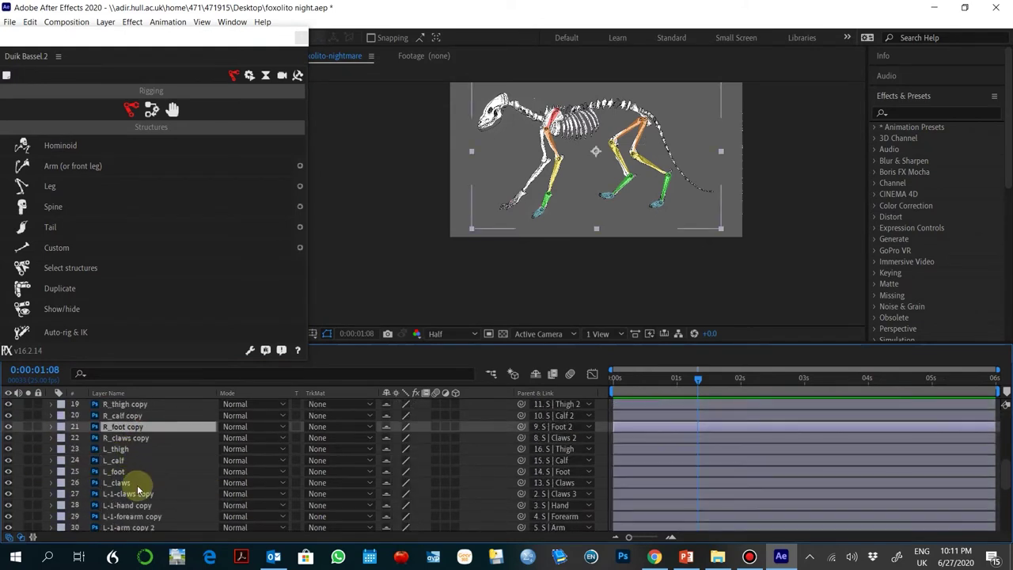
scroll(143, 503, "down", 2)
left_click(133, 457)
left_click(120, 425)
left_click(10, 425)
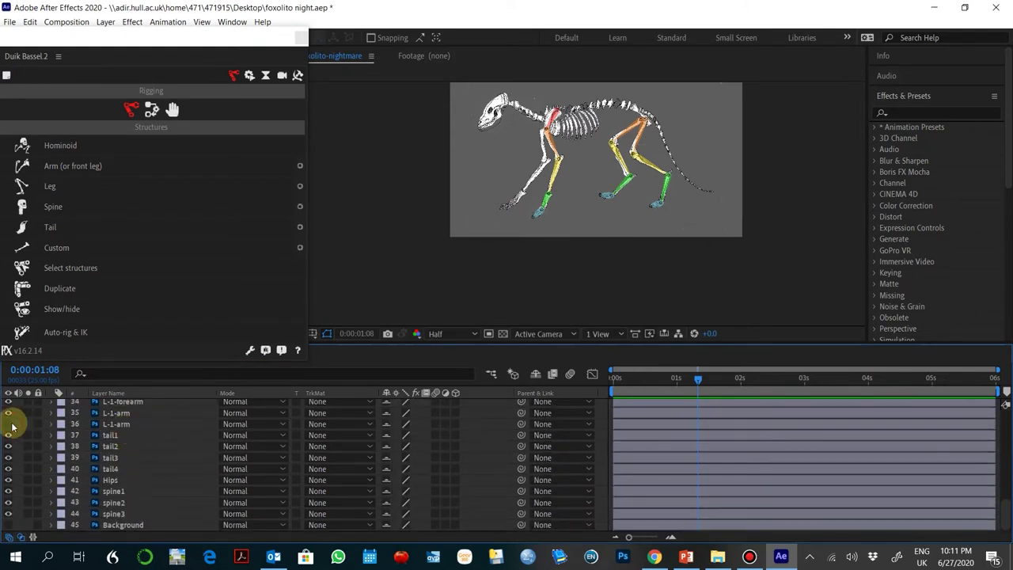
left_click(122, 426)
scroll(119, 459, "up", 2)
left_click(121, 447, "shift")
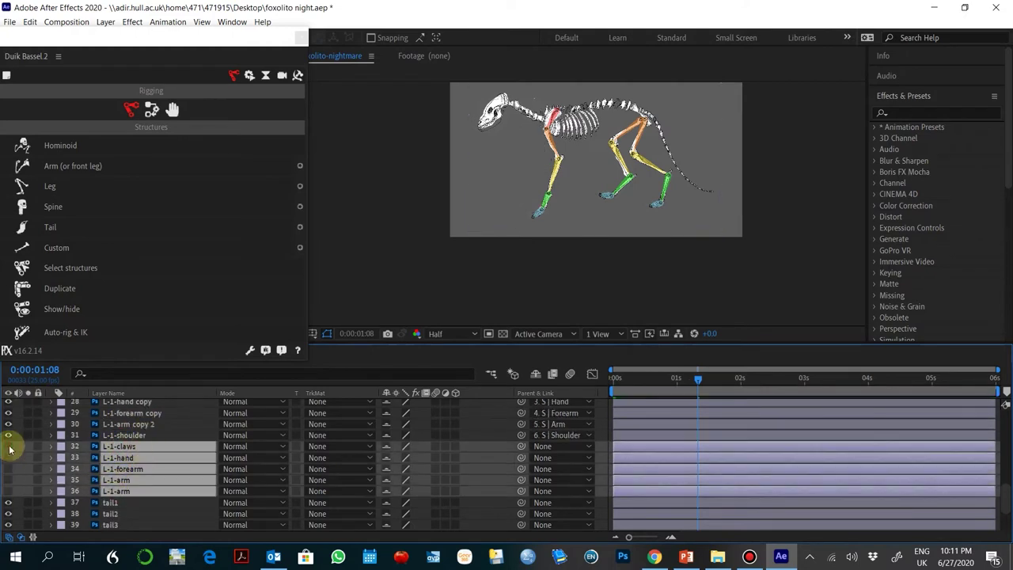
Step: Rename the five unrigged L-1 front leg layers as R-1-claws, R-1-hand, R-1-forearm, R-1-arm and R-1-arm
left_click(115, 447)
key("Return")
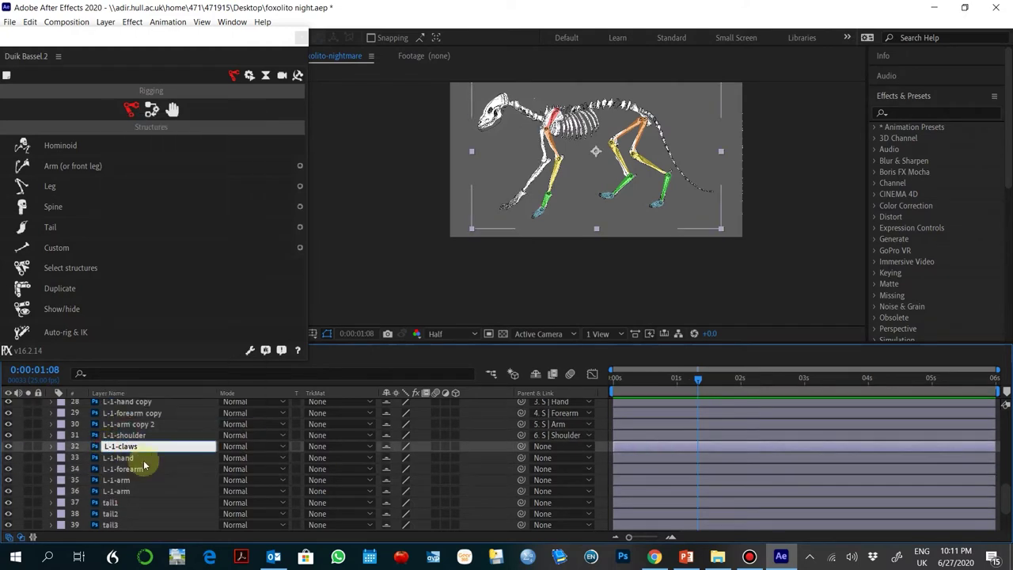
left_click(109, 457)
key("Return")
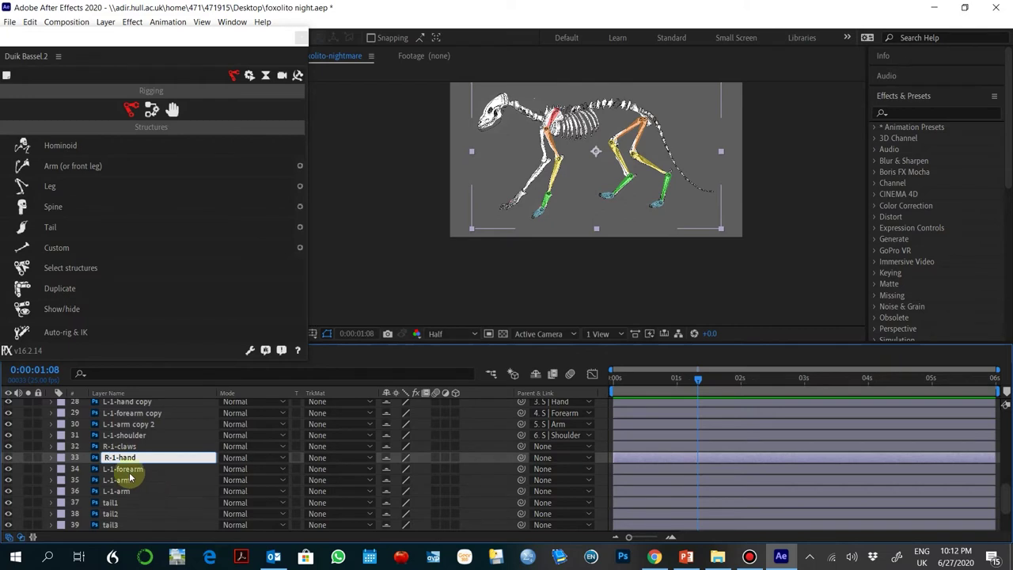
left_click(103, 469)
key("Return")
right_click(139, 478)
left_click(167, 457)
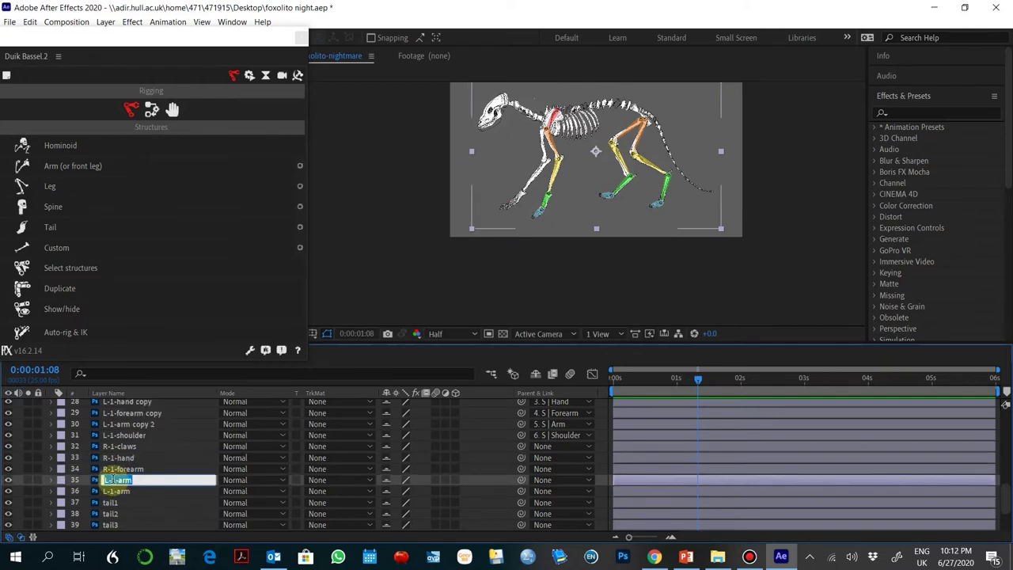
right_click(137, 495)
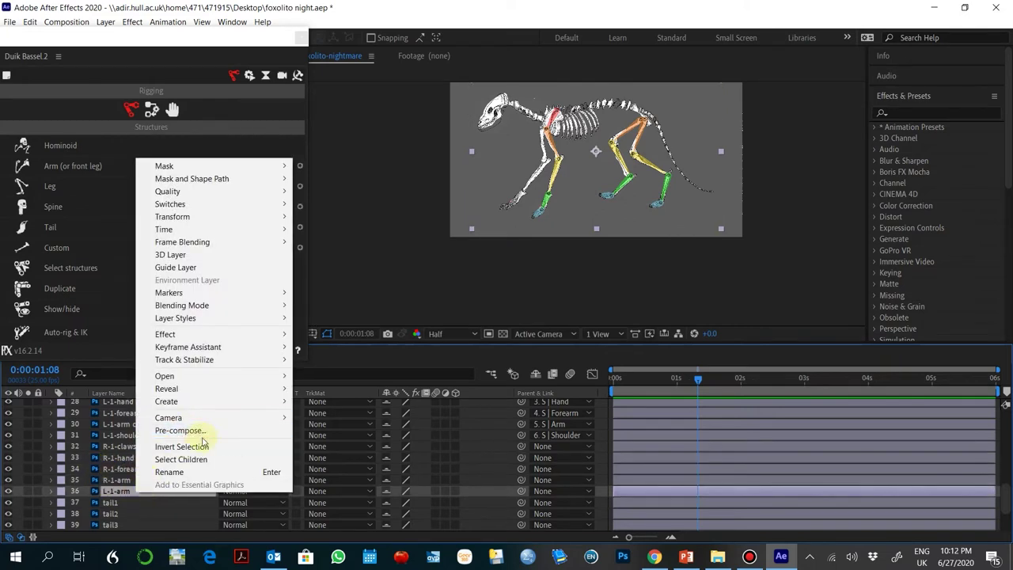
left_click(261, 472)
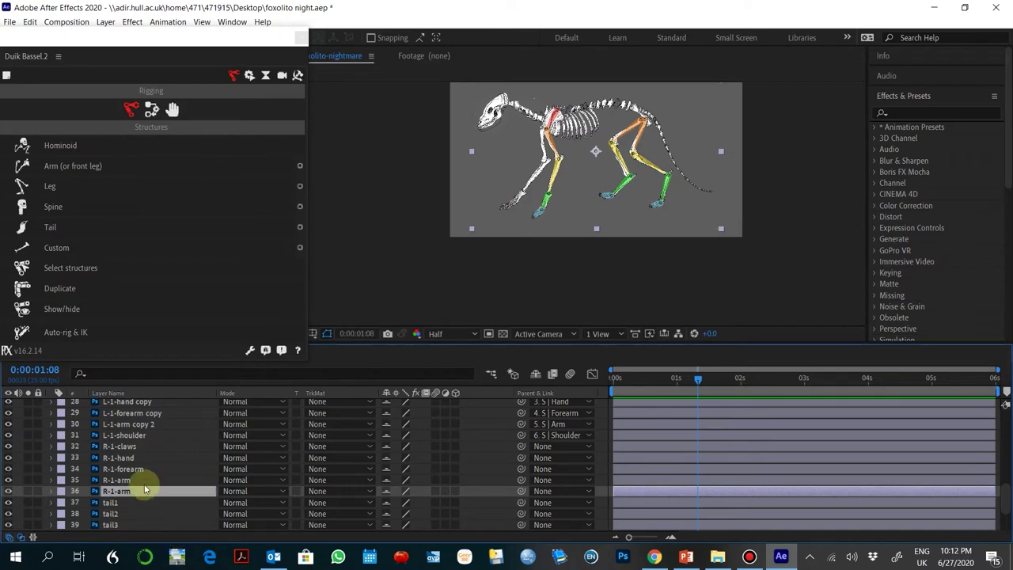
Step: Solo the five R-1 front leg layers, unmark them as shy and hide the shy layers
left_click(135, 449, "shift")
left_click(10, 446)
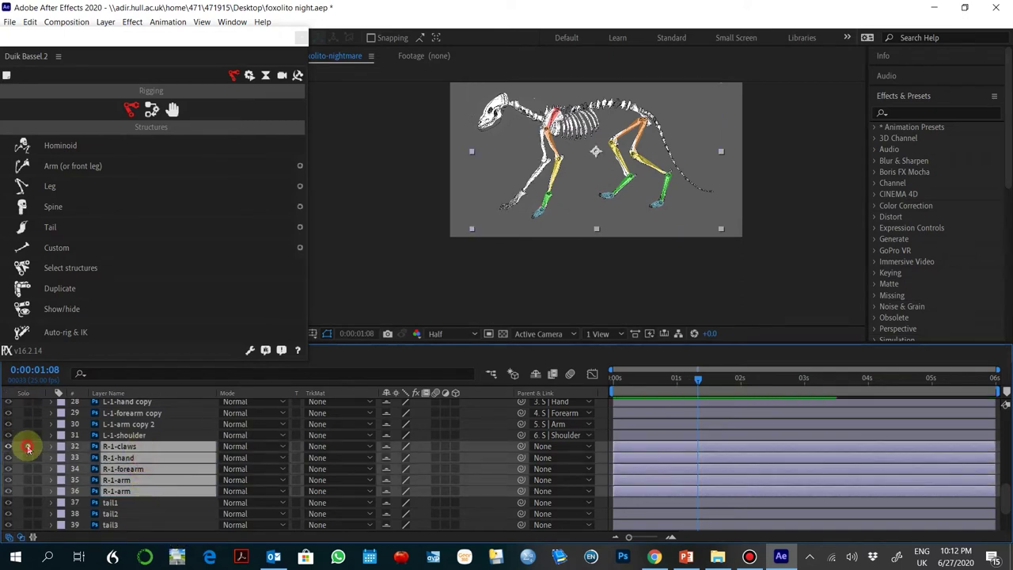
left_click(28, 448)
left_click(535, 374)
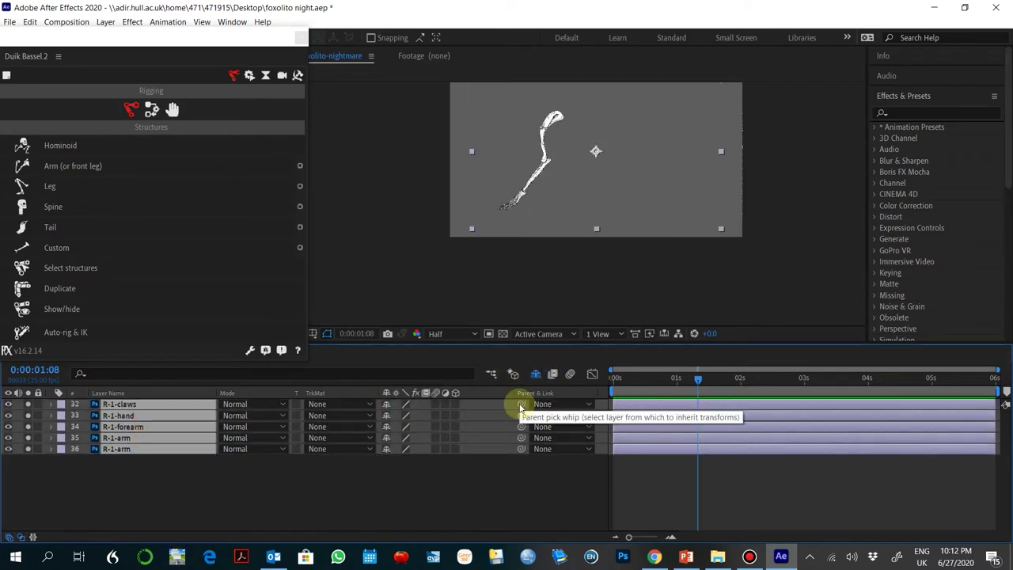
Step: Create a second Duik front leg structure and lock the five R-1 artwork layers
left_click(300, 165)
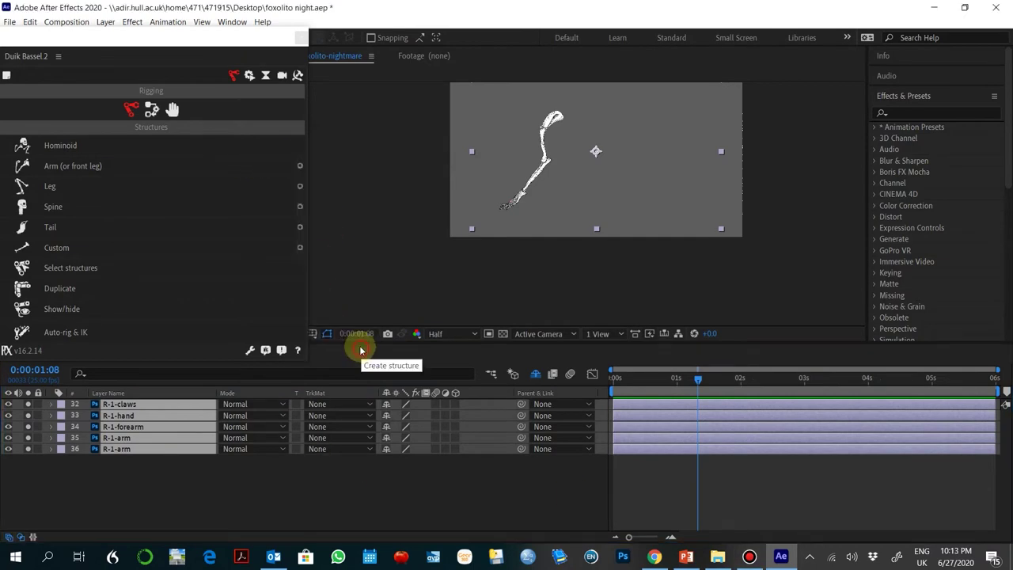
left_click(346, 343)
scroll(594, 236, "up", 2)
left_click_drag(594, 236, 603, 217)
left_click(667, 109)
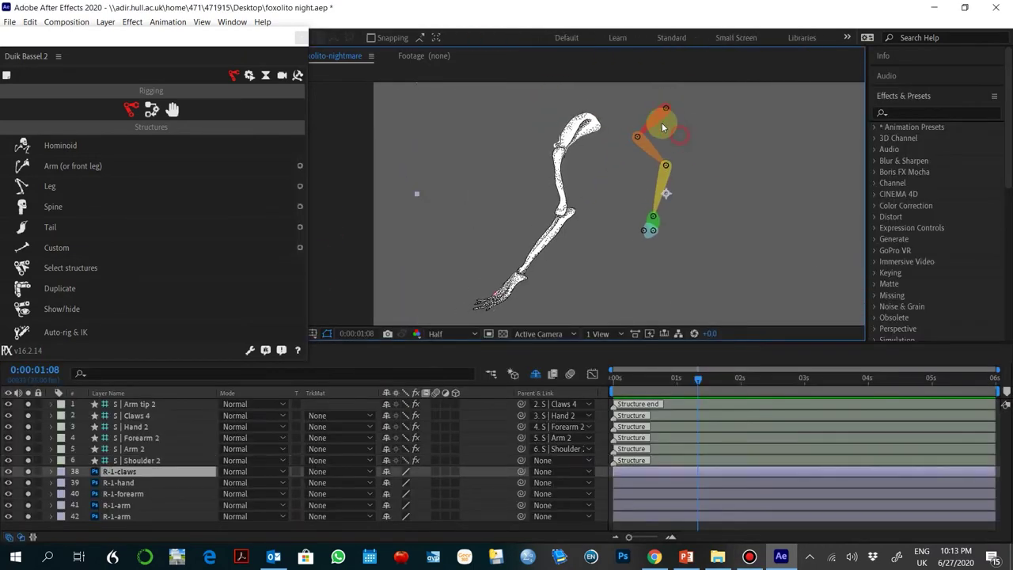
key("ctrl+z")
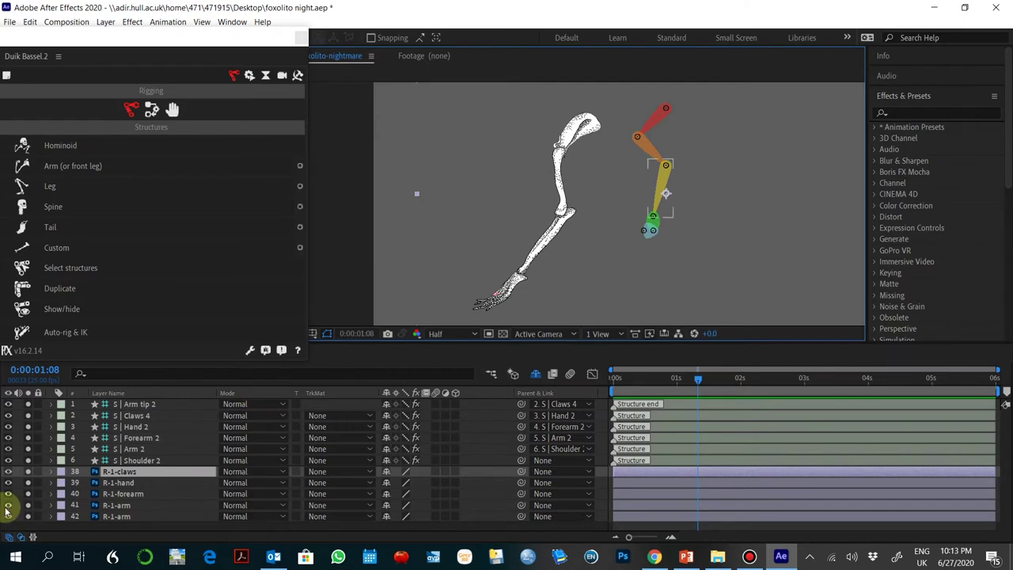
left_click_drag(38, 471, 38, 516)
Step: Fit the Shoulder 2 structure along the shoulder blade and align the Arm 2 and Forearm 2 joints with the upper leg bones
left_click(665, 109)
left_click_drag(666, 108, 559, 150)
left_click_drag(591, 180, 565, 213)
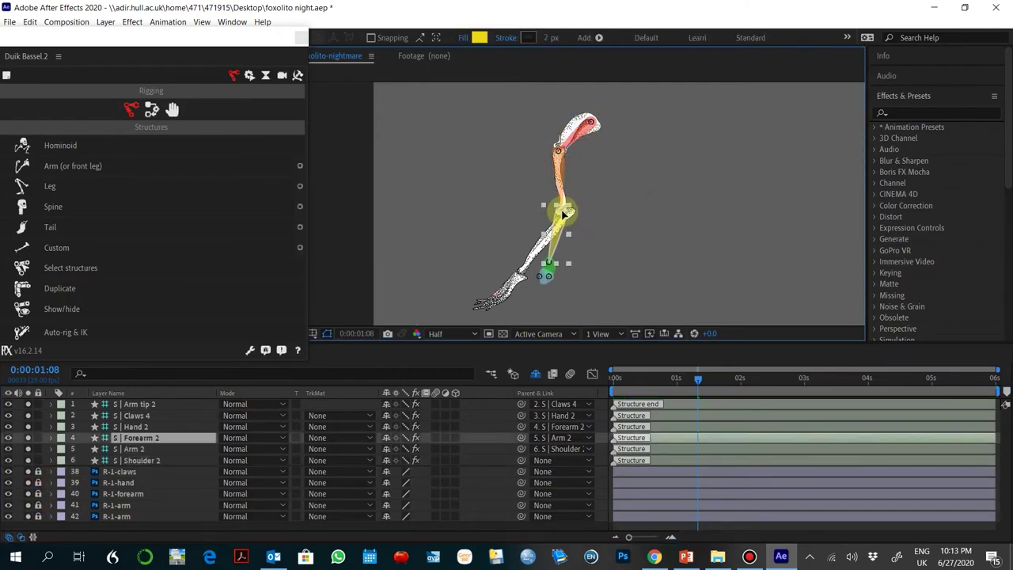
left_click_drag(561, 154, 561, 151)
left_click(565, 213)
scroll(564, 213, "up", 2)
scroll(701, 267, "down", 2)
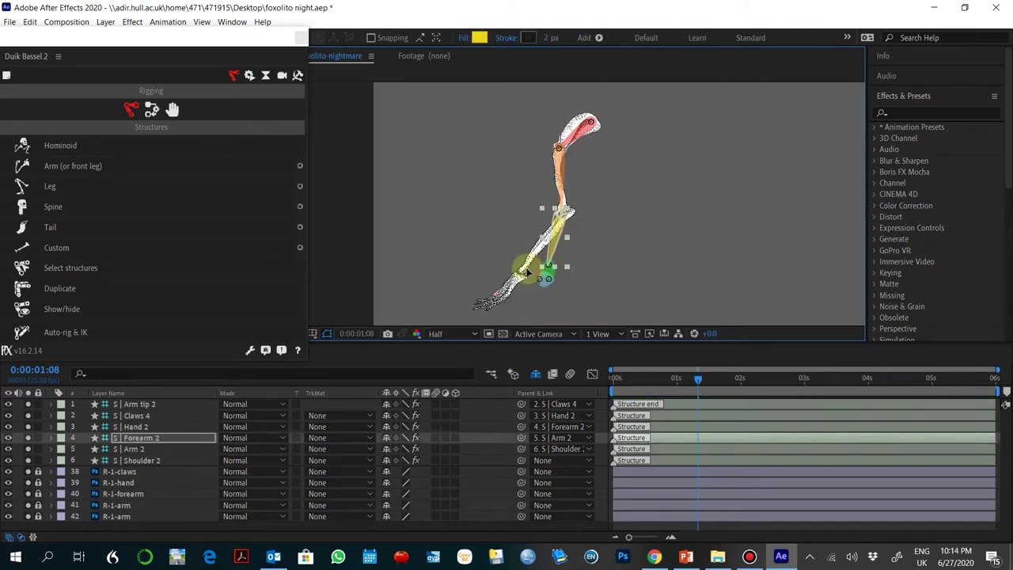
left_click(856, 224)
Step: Align the Hand 2, Claws 4 and Arm tip 2 joints with the wrist, paw and claw ends of the front leg
left_click(551, 266)
scroll(515, 277, "up", 5)
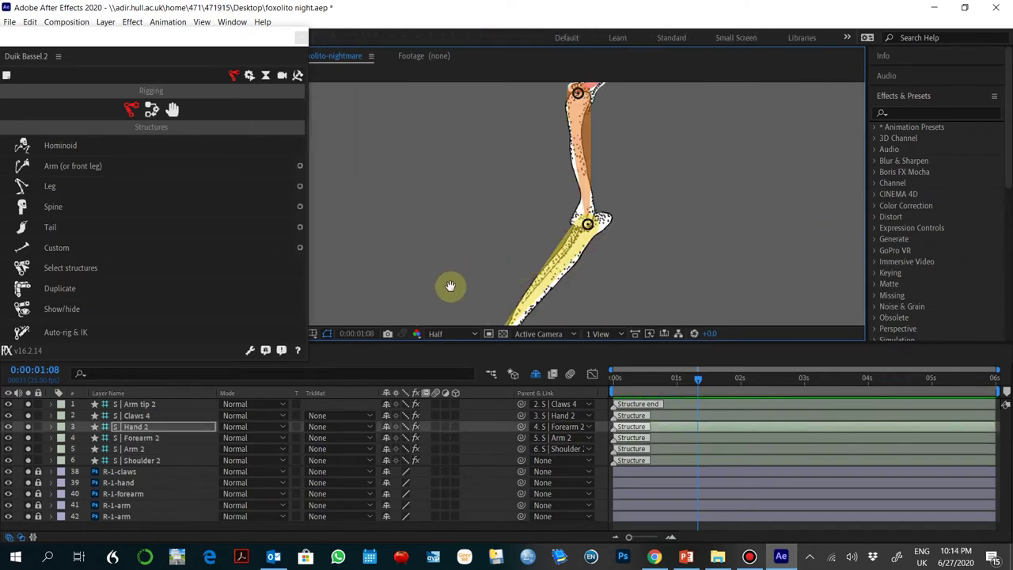
left_click_drag(556, 320, 656, 222)
left_click_drag(550, 220, 373, 282)
left_click_drag(465, 248, 468, 251)
left_click_drag(375, 287, 374, 277)
left_click_drag(559, 150, 558, 140)
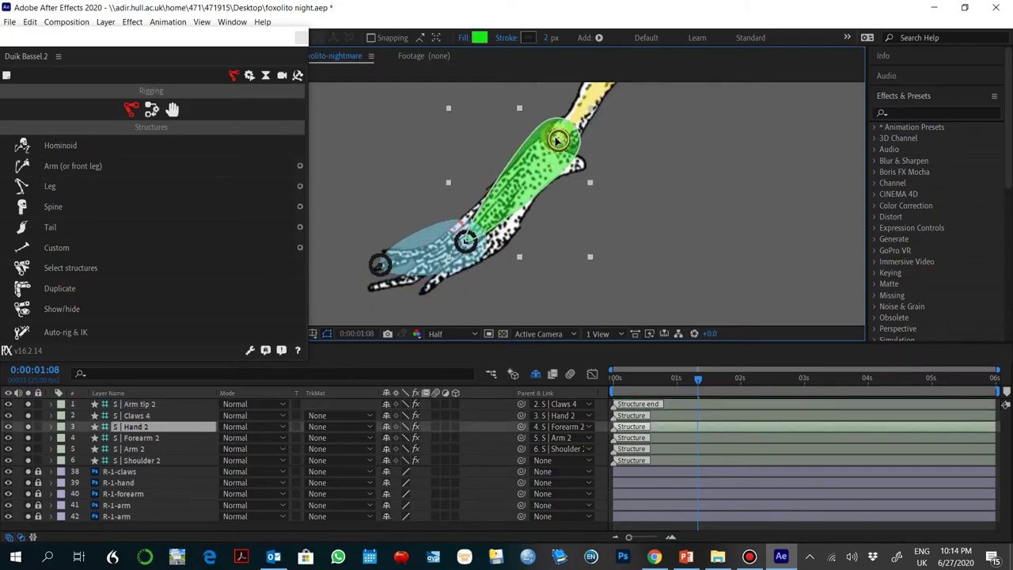
left_click(463, 250)
scroll(512, 240, "down", 5)
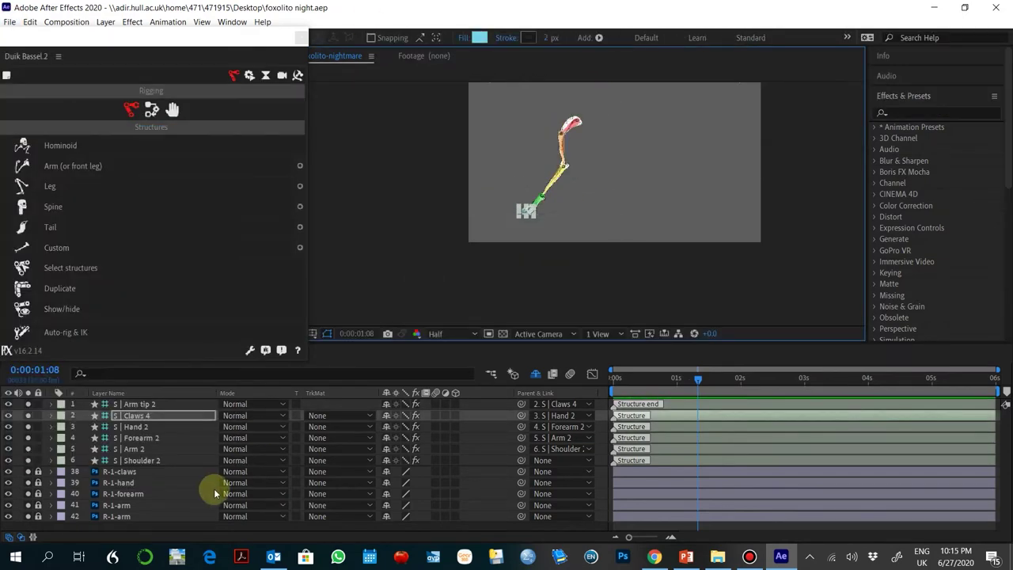
Step: Unlock the R-1 layers and parent the claws, hand, forearm and arm layers to their matching structures
left_click(143, 468)
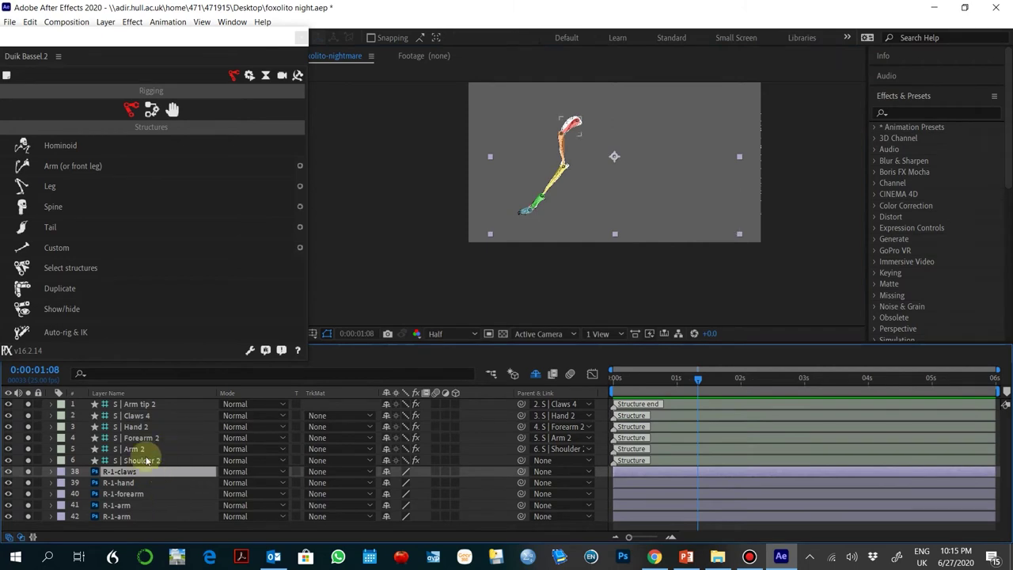
left_click_drag(522, 473, 180, 427)
left_click(186, 484)
left_click(194, 493)
left_click_drag(521, 494, 182, 439)
left_click(213, 505)
left_click_drag(520, 505, 298, 450)
Step: Rename the last R-1-arm layer as R-1-shoulder and parent it to the Shoulder 2 structure
left_click(131, 517)
key("Return")
type("R-1-s")
left_click_drag(521, 516, 336, 461)
Step: Save the project and reposition the floating Duik panel
left_click(11, 23)
left_click(40, 142)
left_click_drag(222, 37, 240, 107)
left_click(69, 37)
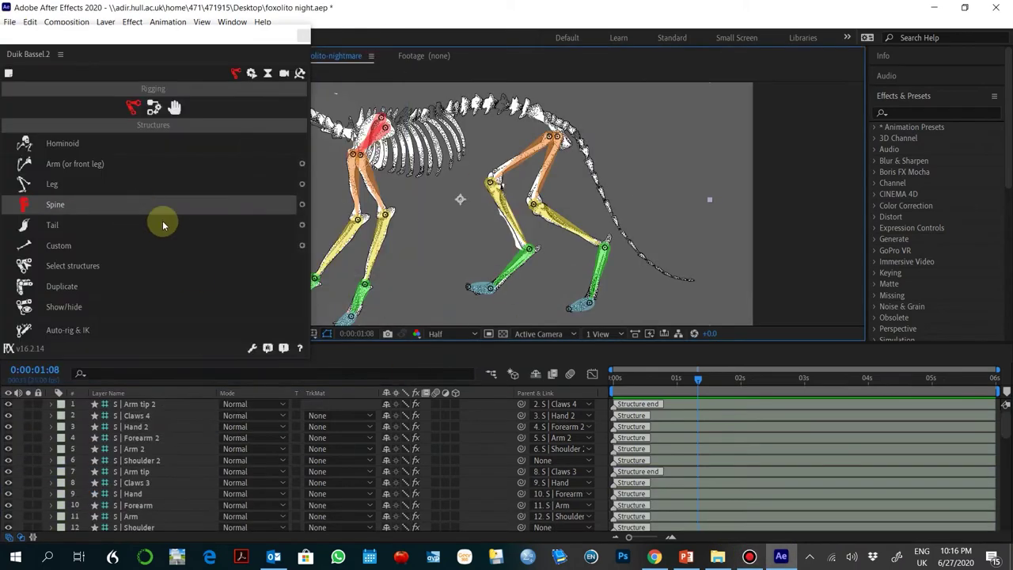
Step: Create a Duik tail structure with 4 elements
left_click(163, 225)
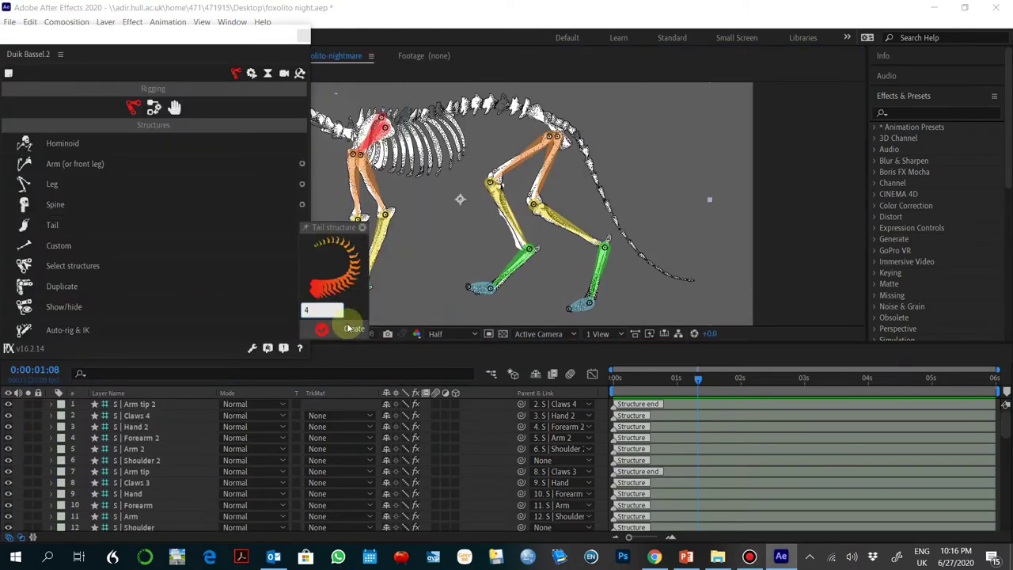
left_click(349, 328)
left_click_drag(481, 146, 471, 184)
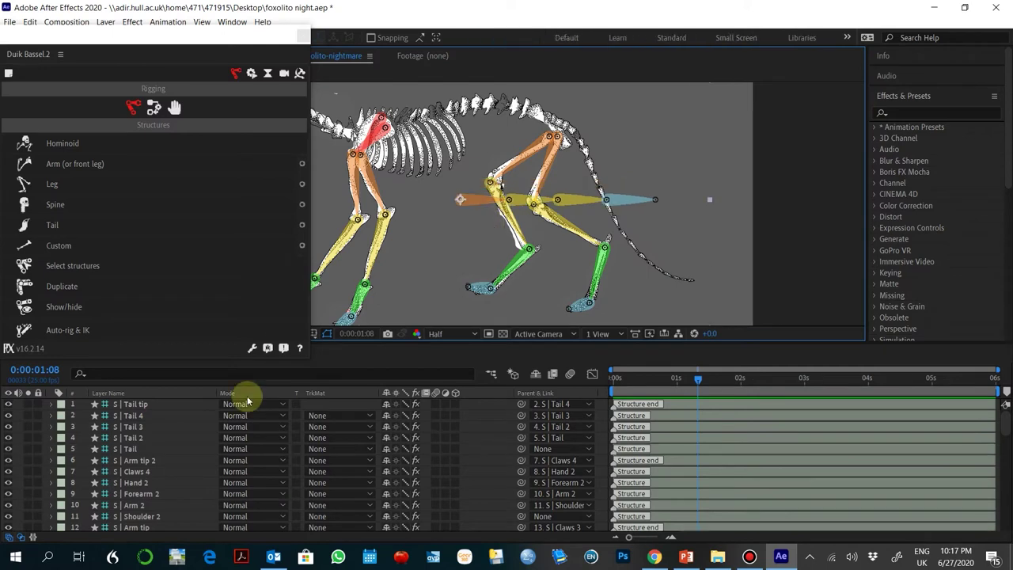
Step: Solo the five tail structure layers together with the tail1 to tail4 artwork layers
left_click(162, 438)
left_click(165, 447)
left_click(169, 422, "shift")
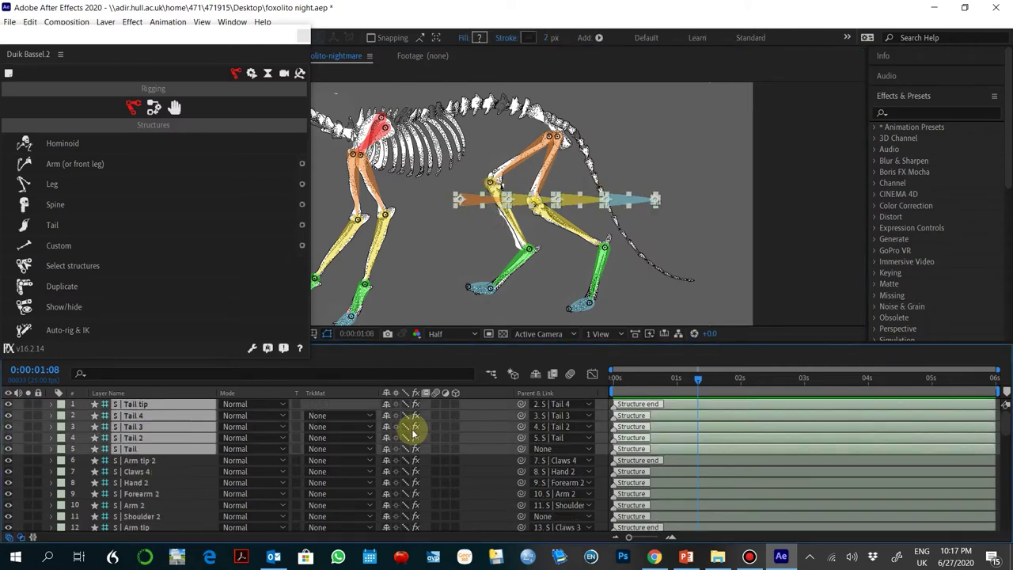
left_click(30, 405)
scroll(79, 431, "down", 15)
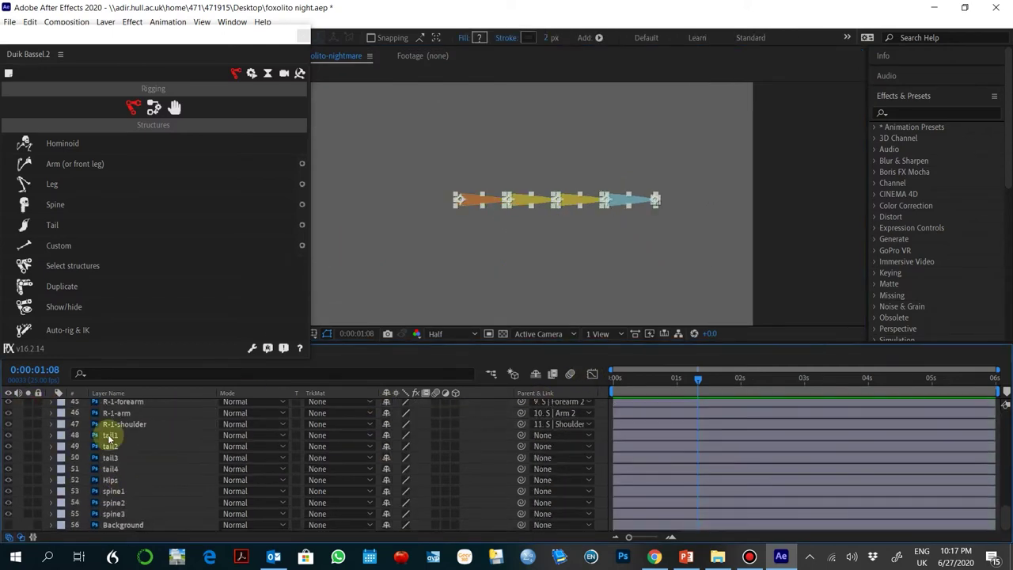
left_click(109, 436)
left_click(106, 469, "shift")
left_click(31, 436)
scroll(386, 423, "up", 15)
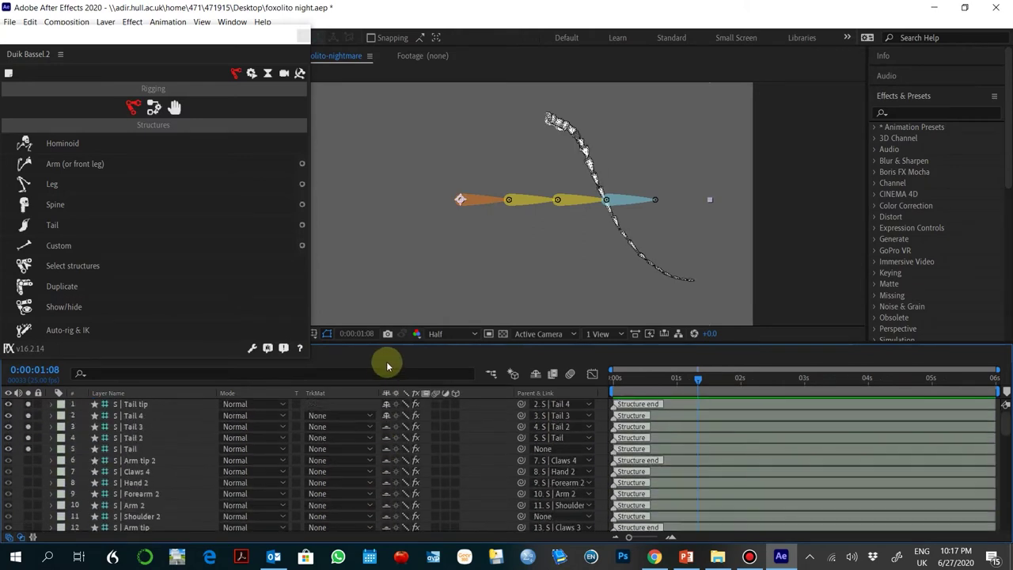
Step: Mark all layers except the tail structures and the tail1 to tail4 artwork as shy, and hide the shy layers
left_click(145, 448)
left_click(155, 405, "shift")
scroll(251, 513, "down", 15)
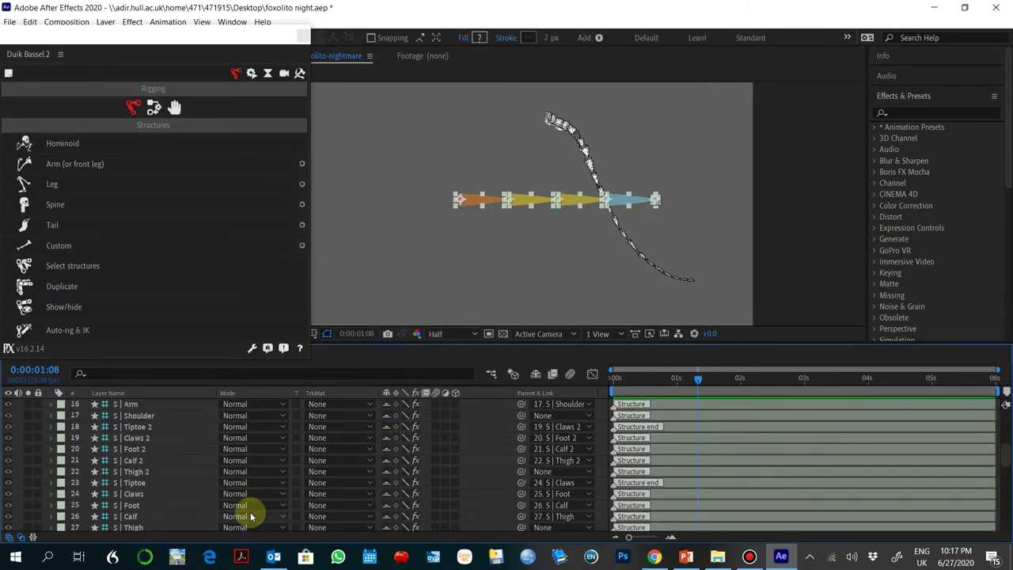
left_click(121, 479)
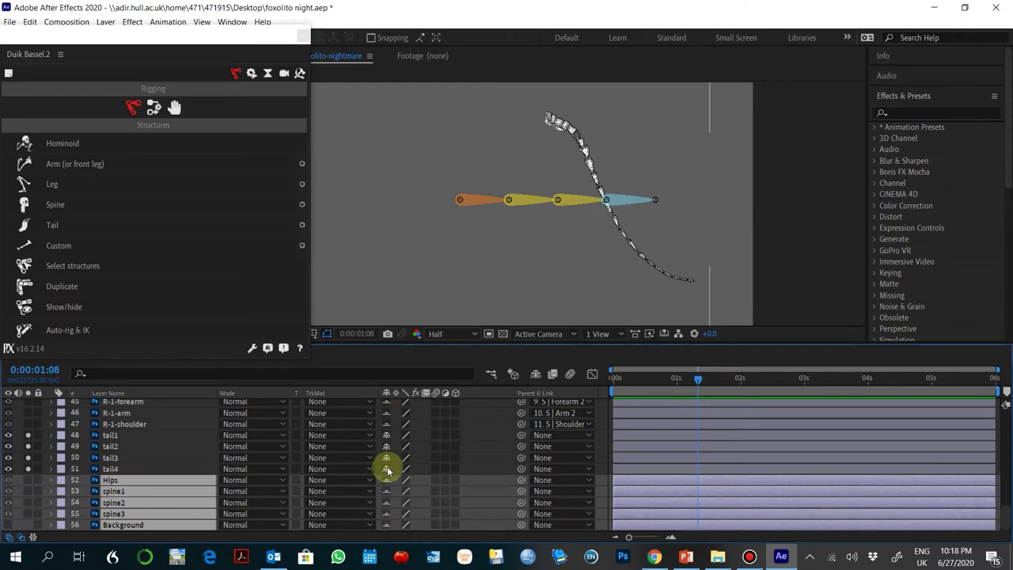
left_click(536, 374)
Step: Set the opacity of tail2 and tail4 to 24% and lock the four tail artwork layers
left_click(116, 472)
left_click(111, 493, "ctrl")
key("t")
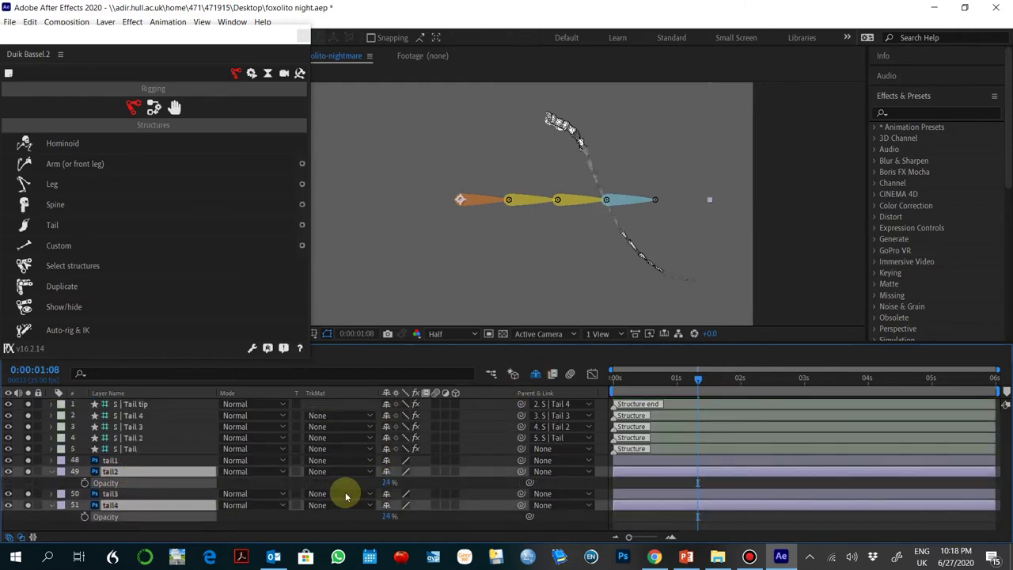
scroll(628, 185, "up", 5)
left_click(135, 464, "shift")
left_click(38, 470)
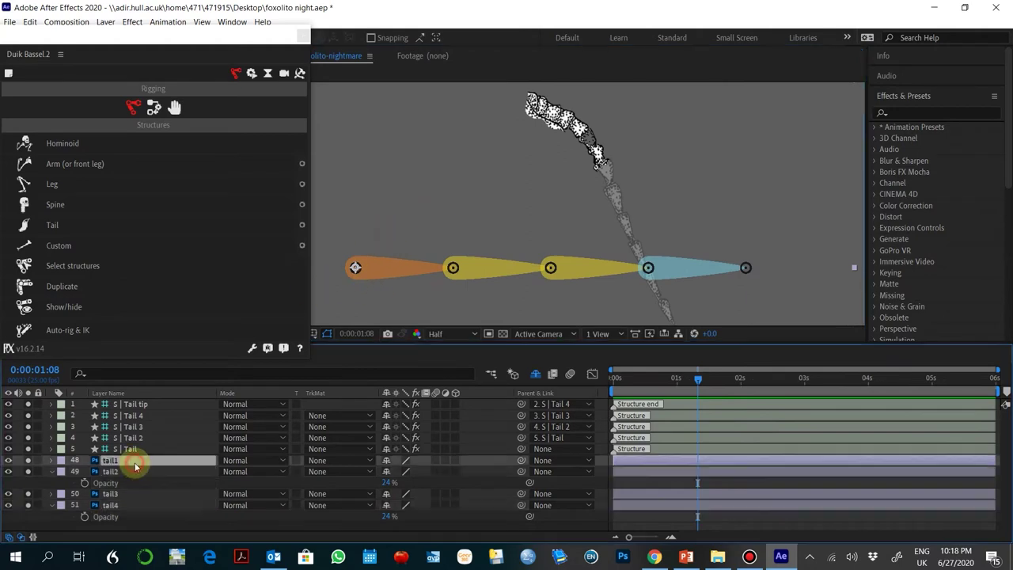
Step: Fit the tail structure to the tail artwork by placing its joints from the tail base to the tip
left_click_drag(358, 269, 533, 104)
left_click(631, 104)
left_click_drag(631, 105, 594, 139)
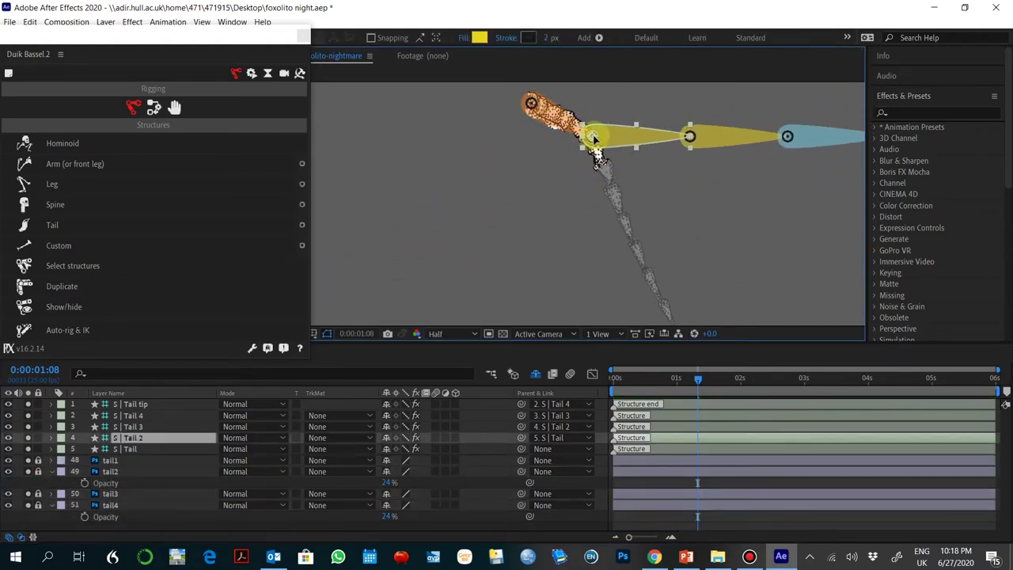
left_click(686, 185)
left_click_drag(690, 139, 626, 253)
scroll(682, 285, "down", 1)
left_click(591, 249)
left_click(654, 269)
left_click_drag(655, 308, 682, 312)
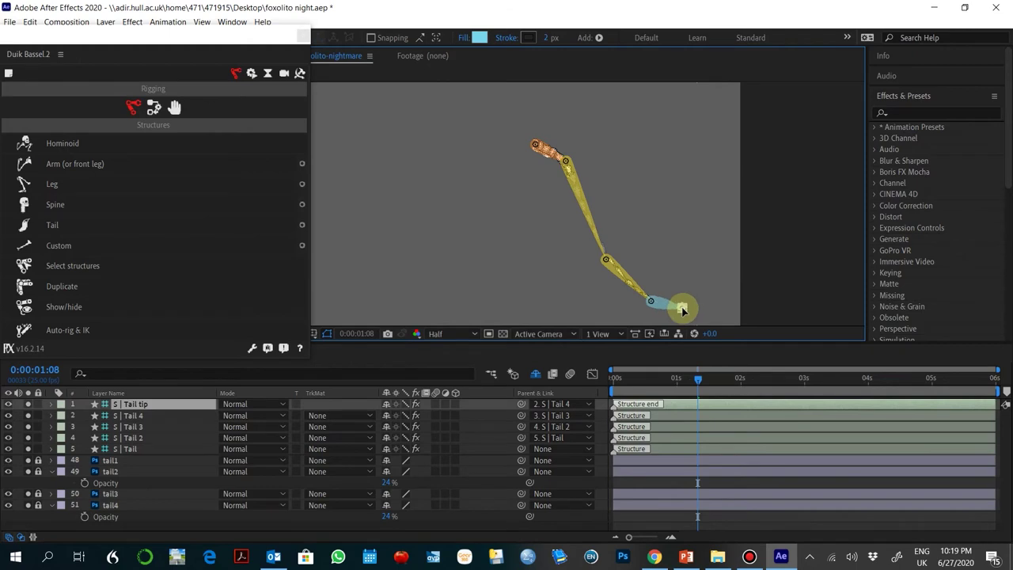
left_click(677, 315)
scroll(678, 315, "down", 1)
Step: Unlock the tail artwork and parent tail1 to Tail, tail2 to Tail 2, tail3 to Tail 3 and tail4 to Tail 4
left_click_drag(38, 460, 38, 505)
left_click(113, 461)
left_click_drag(521, 461, 420, 438)
left_click(127, 473)
left_click(119, 493)
left_click_drag(522, 494, 135, 427)
left_click_drag(521, 505, 134, 415)
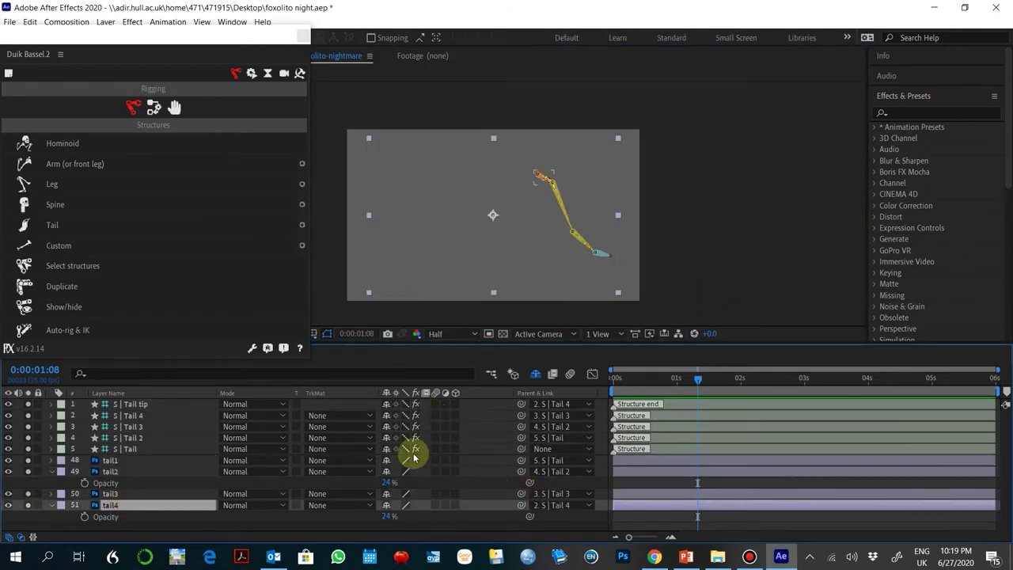
Step: Turn off solo for the tail layers and set the opacity of tail2 and tail4 to 100%
left_click(141, 401)
left_click(581, 285)
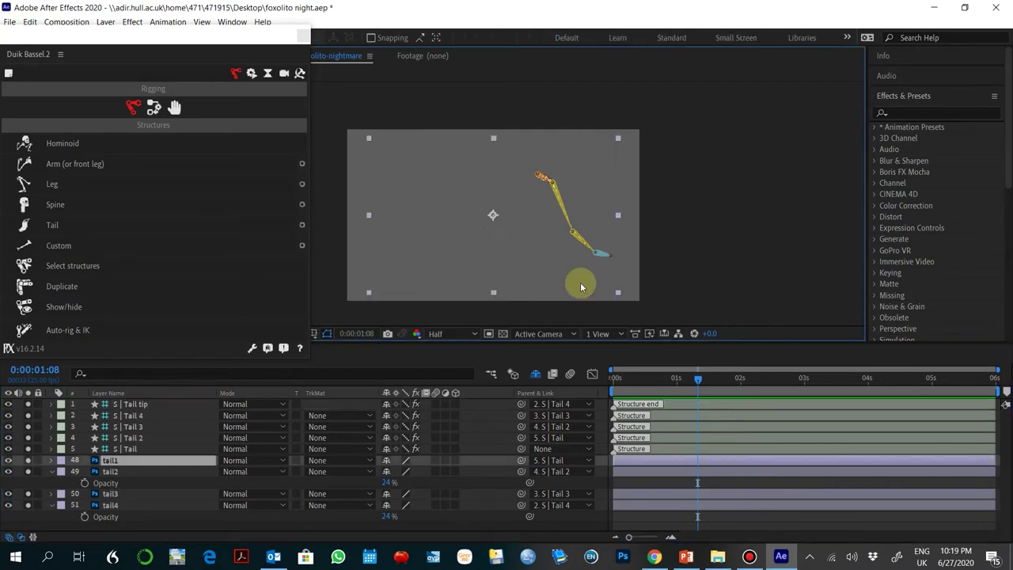
scroll(580, 285, "up", 1)
left_click(9, 22)
left_click(50, 131)
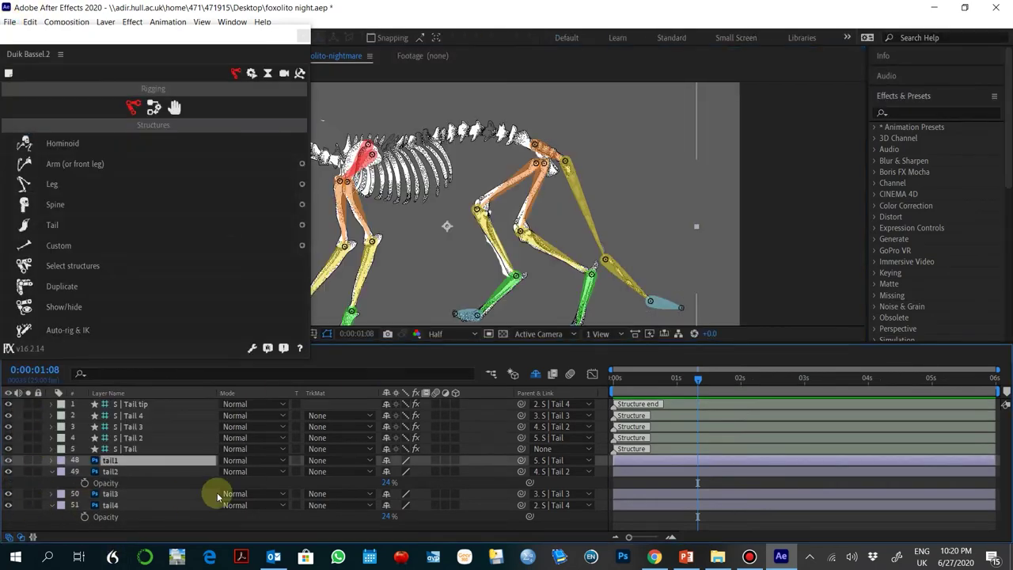
left_click_drag(388, 483, 389, 421)
left_click_drag(389, 517, 388, 449)
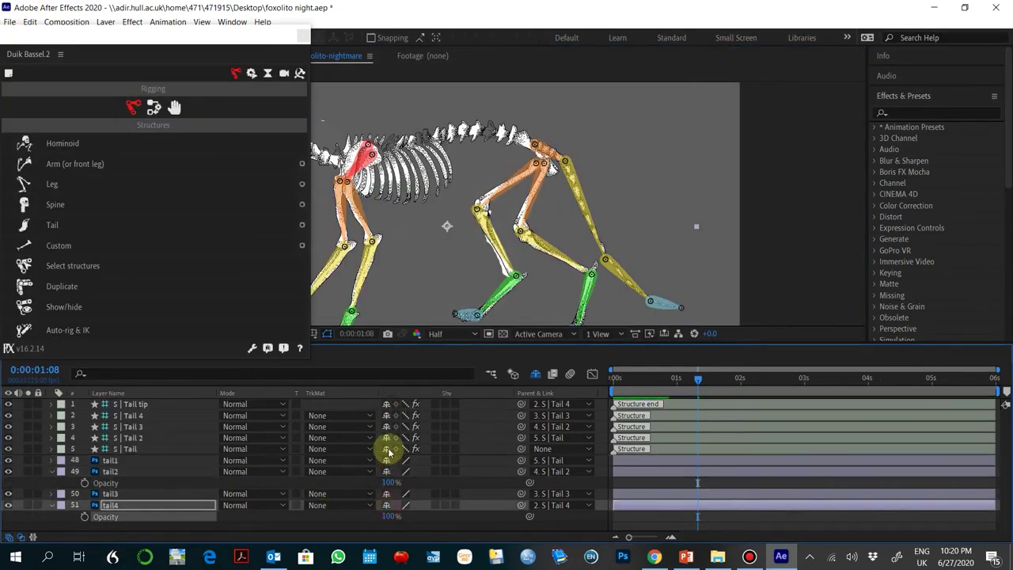
Step: Clear the shy marking from the layers and show the full layer list again
left_click(387, 405)
left_click(386, 406)
left_click(386, 406)
left_click(386, 406)
left_click(386, 406)
left_click(386, 406)
left_click(386, 406)
left_click(386, 406)
left_click(386, 406)
left_click(536, 374)
scroll(514, 293, "down", 1)
right_click(432, 389)
left_click(412, 360)
scroll(396, 504, "down", 12)
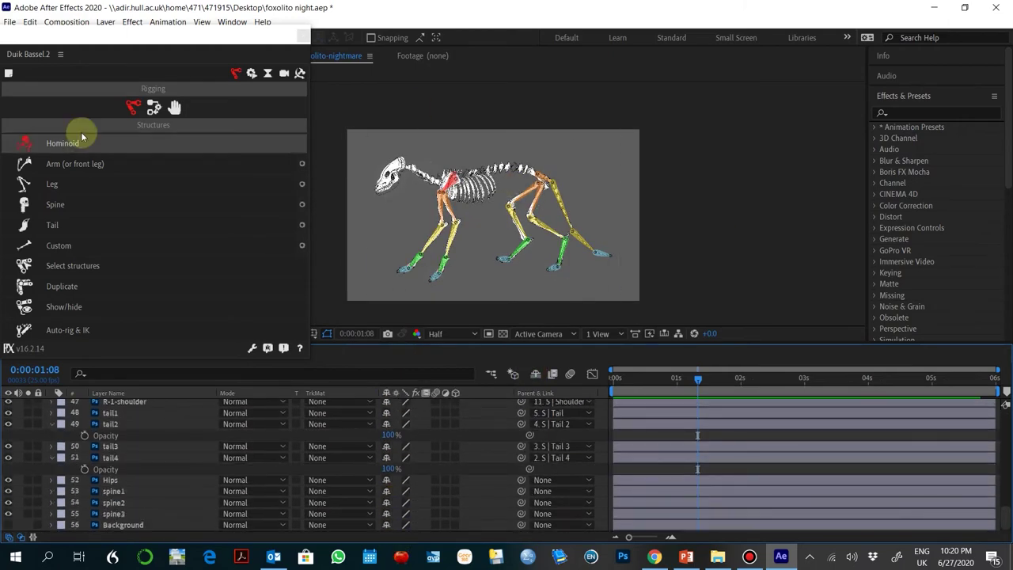
Step: Look through the layer list to check which artwork layers still lack a parent structure
scroll(410, 154, "up", 2)
left_click_drag(436, 195, 436, 198)
scroll(438, 197, "down", 2)
scroll(147, 515, "up", 8)
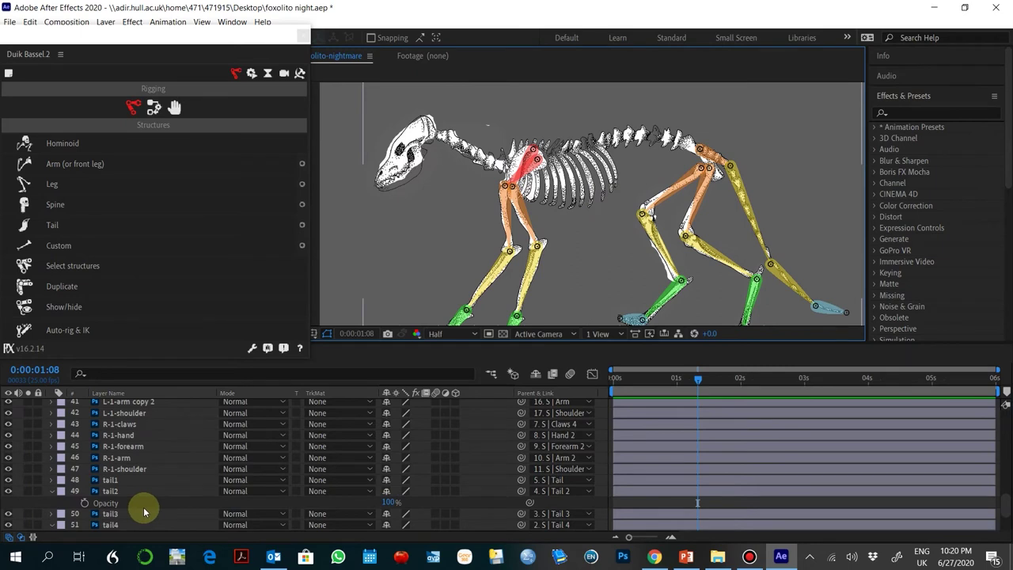
scroll(145, 512, "up", 10)
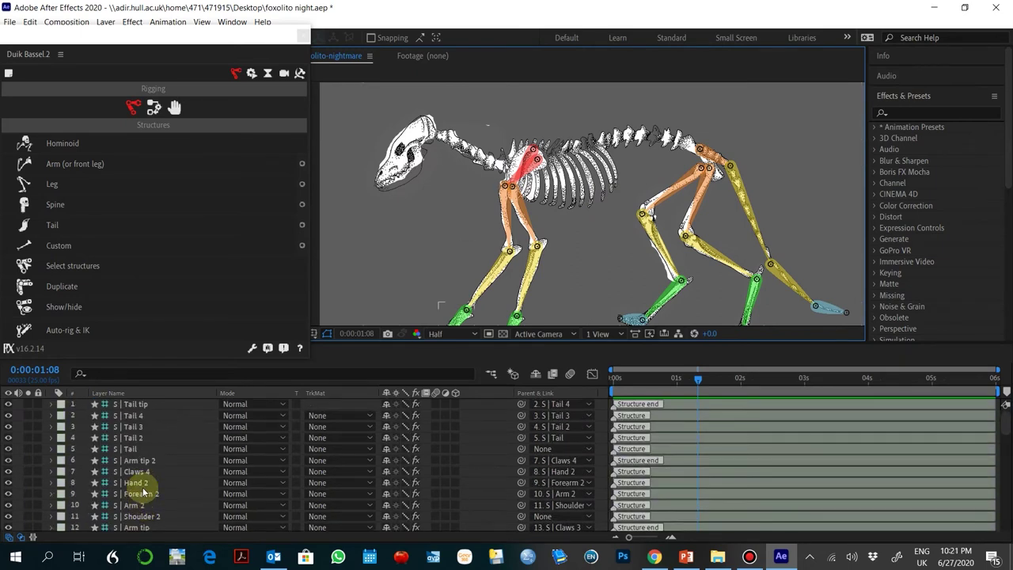
scroll(142, 491, "down", 6)
left_click(145, 449)
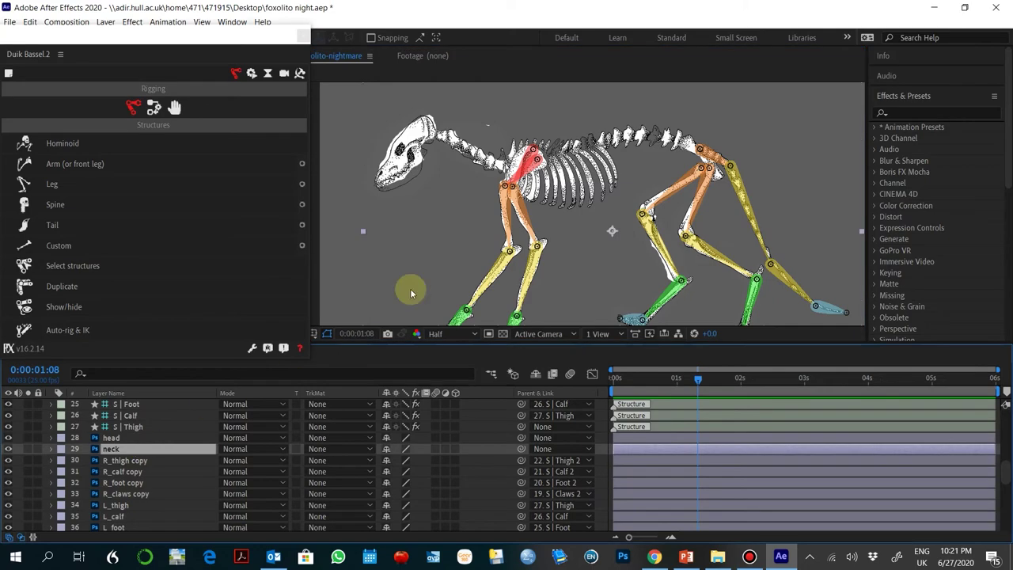
Step: Move the floating Duik panel clear of the toolbar
left_click_drag(210, 38, 210, 62)
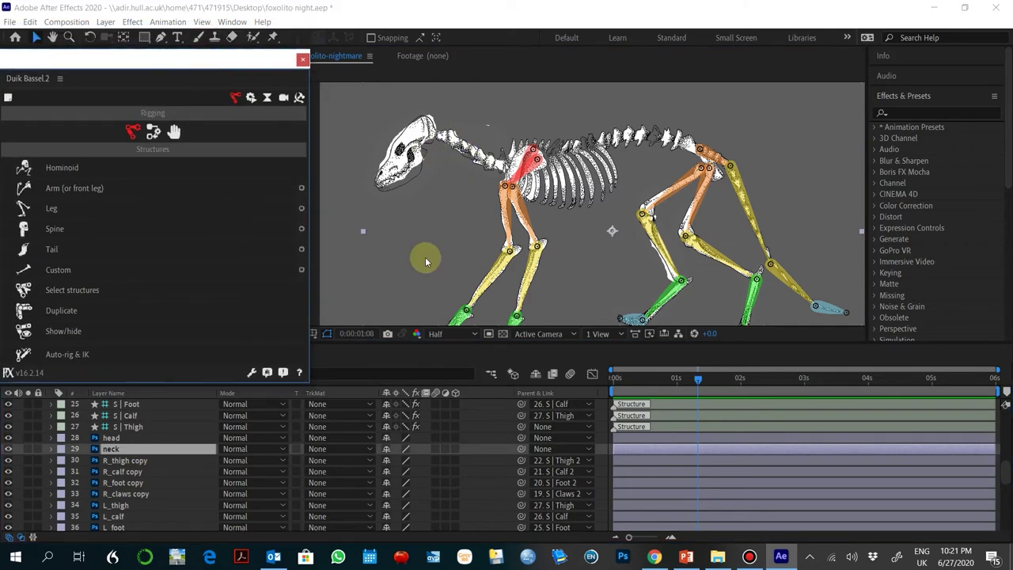
left_click(748, 557)
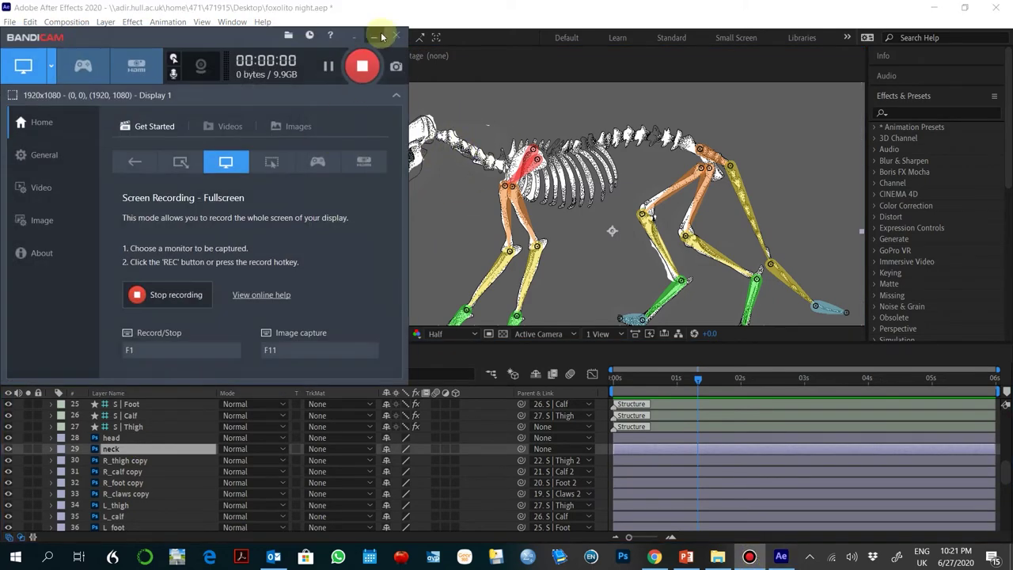
left_click(384, 37)
left_click(170, 230)
left_click(30, 22)
left_click(89, 37)
Step: Create a Duik spine structure with hips, three spine elements, neck and head, and solo its seven layers
left_click(302, 230)
left_click(357, 380)
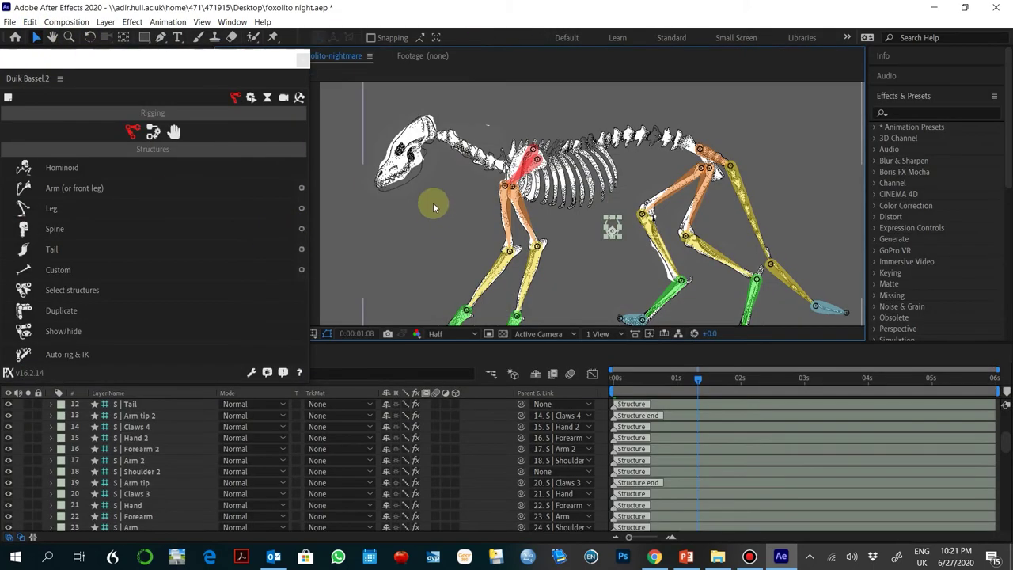
scroll(175, 443, "up", 2)
left_click(169, 404)
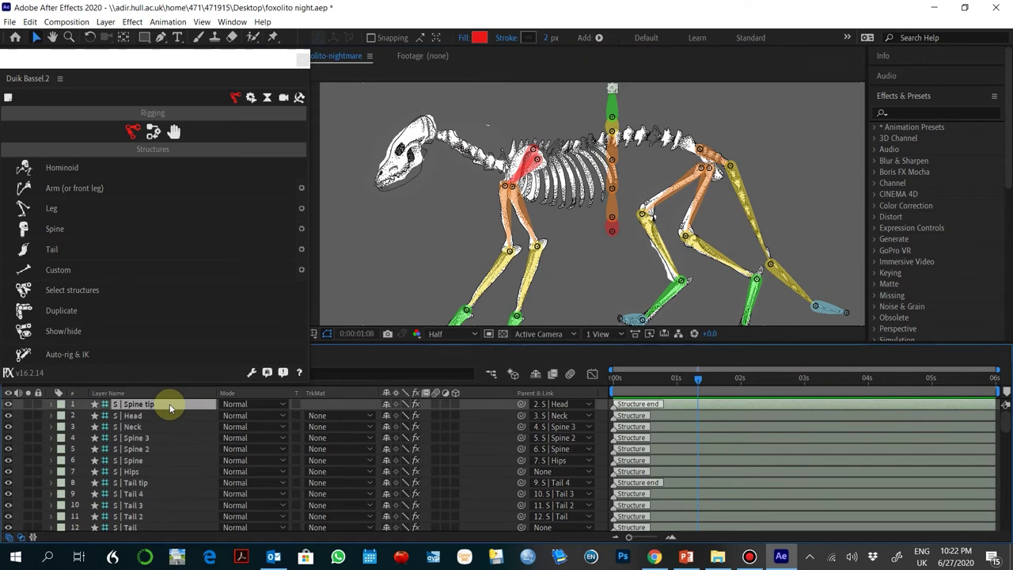
left_click(170, 471, "shift")
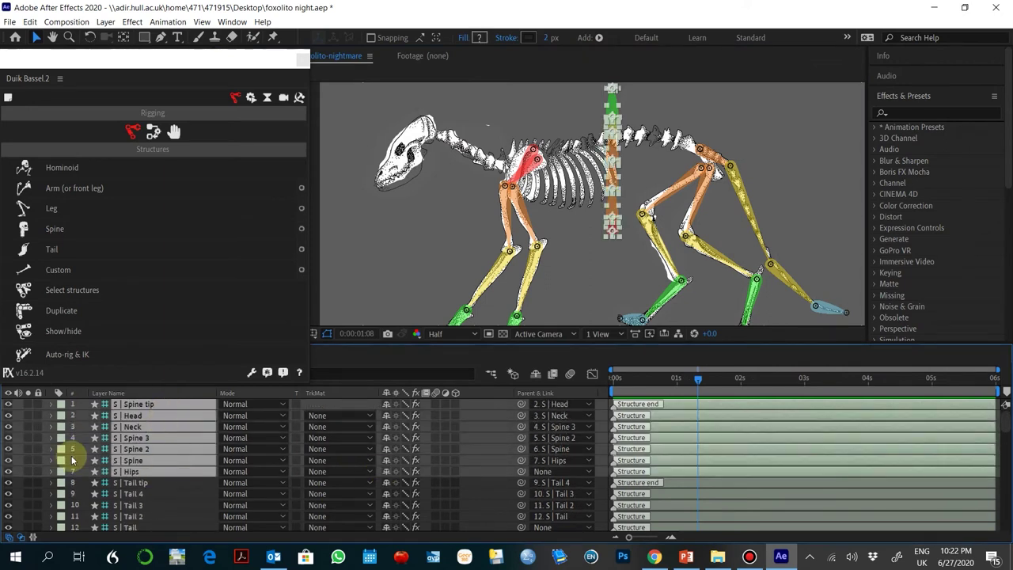
left_click(30, 470)
Step: Mark the tail, arm and leg structure layers as shy and hide the shy layers
scroll(158, 496, "down", 2)
left_click(136, 415)
scroll(142, 482, "down", 8)
left_click(134, 439, "shift")
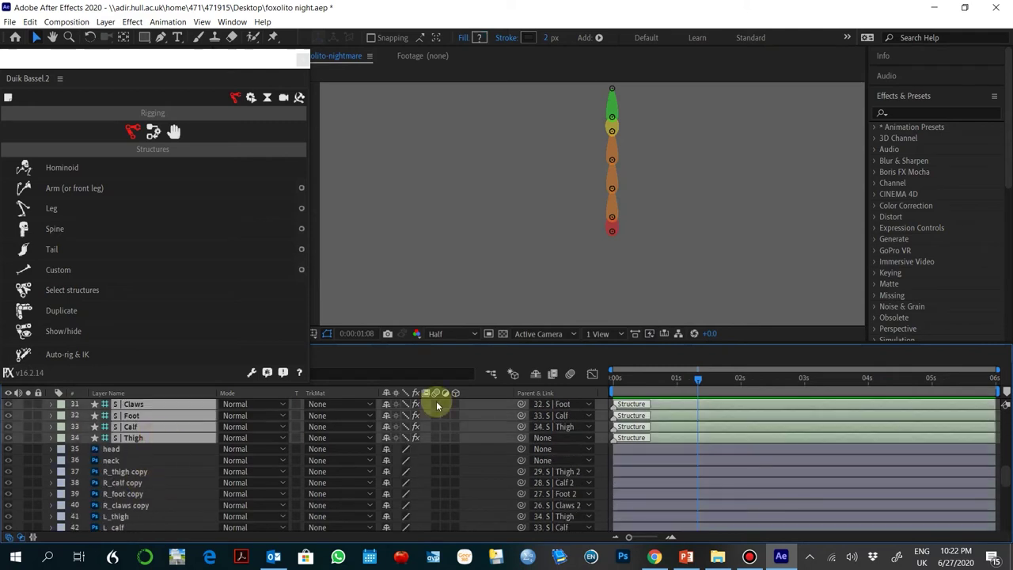
left_click(535, 374)
Step: Solo the Hips, spine1, spine2, spine3, head and neck artwork layers together with the spine structure
scroll(155, 482, "up", 10)
scroll(122, 502, "down", 10)
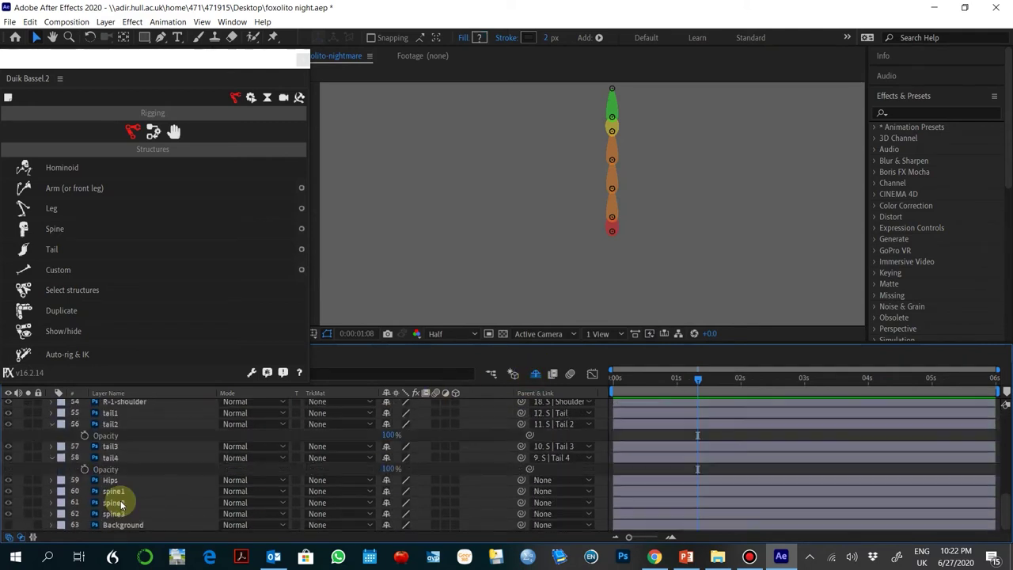
left_click(131, 481)
left_click(144, 513, "shift")
scroll(145, 481, "up", 8)
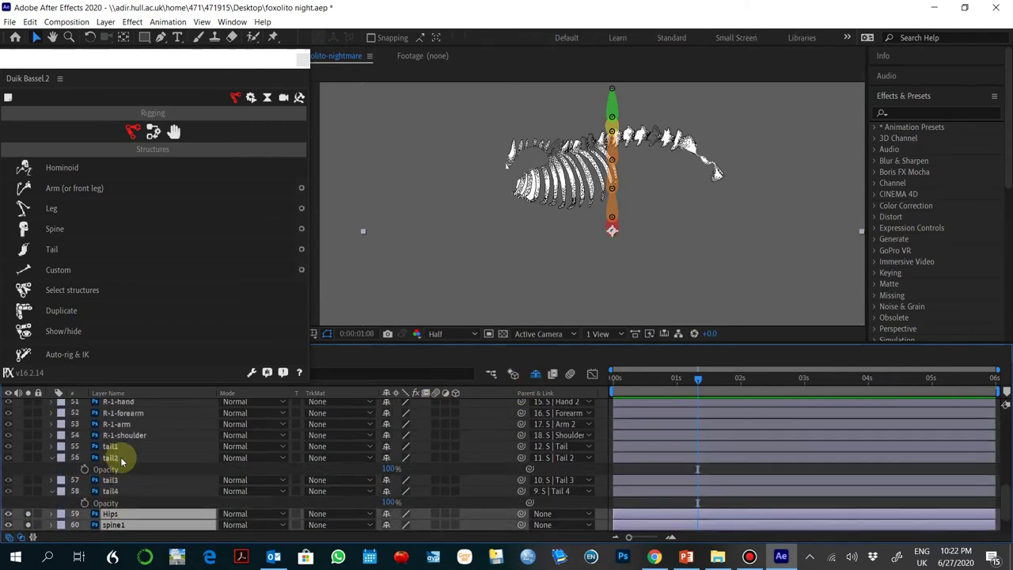
left_click(143, 459)
left_click_drag(28, 457, 27, 468)
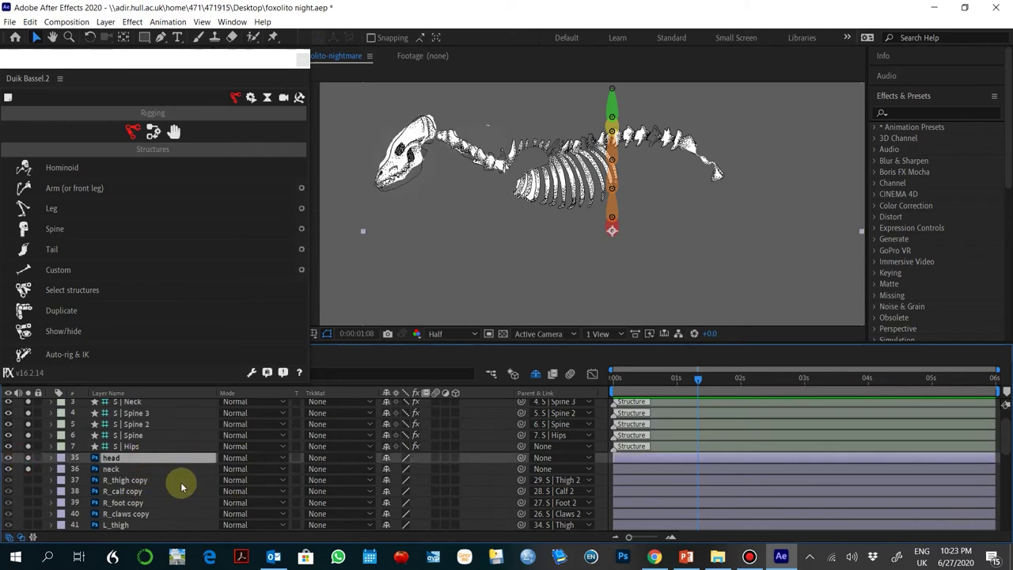
Step: Mark the leg, arm and tail artwork layers as shy so they are hidden, and lock the head and neck layers
left_click(172, 481)
scroll(156, 486, "down", 3)
left_click(150, 523, "shift")
left_click(386, 412)
left_click(117, 427)
left_click(128, 469, "shift")
left_click(386, 424)
left_click(124, 469)
left_click(386, 525)
left_click(127, 480)
left_click(124, 447, "shift")
left_click(386, 447)
scroll(160, 454, "up", 1)
scroll(151, 459, "down", 1)
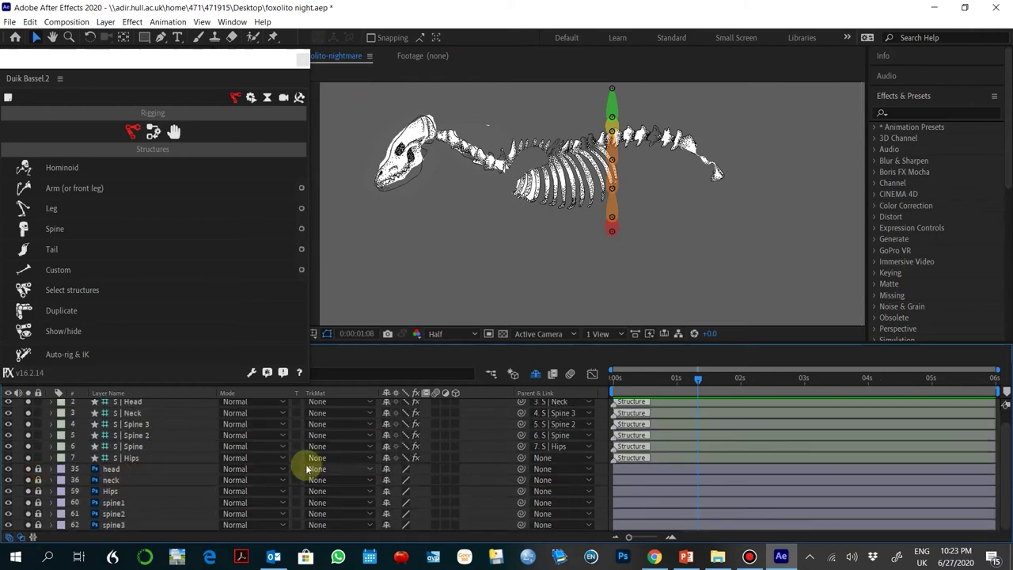
Step: Lock the Hips and spine artwork, and place the hips, spine and neck structures along the backbone
scroll(308, 469, "up", 1)
left_click_drag(612, 227, 462, 203)
left_click_drag(715, 178, 720, 178)
left_click_drag(717, 160, 497, 165)
left_click(520, 122)
left_click(516, 130)
Step: Place the Head structure's joint at the base of the skull and the spine tip at the snout
left_click_drag(456, 153, 377, 185)
left_click(439, 104)
left_click_drag(440, 136, 432, 133)
left_click(375, 182)
left_click_drag(377, 182, 384, 185)
left_click_drag(559, 142, 562, 139)
key("ctrl+z")
left_click(676, 232)
scroll(202, 510, "down", 1)
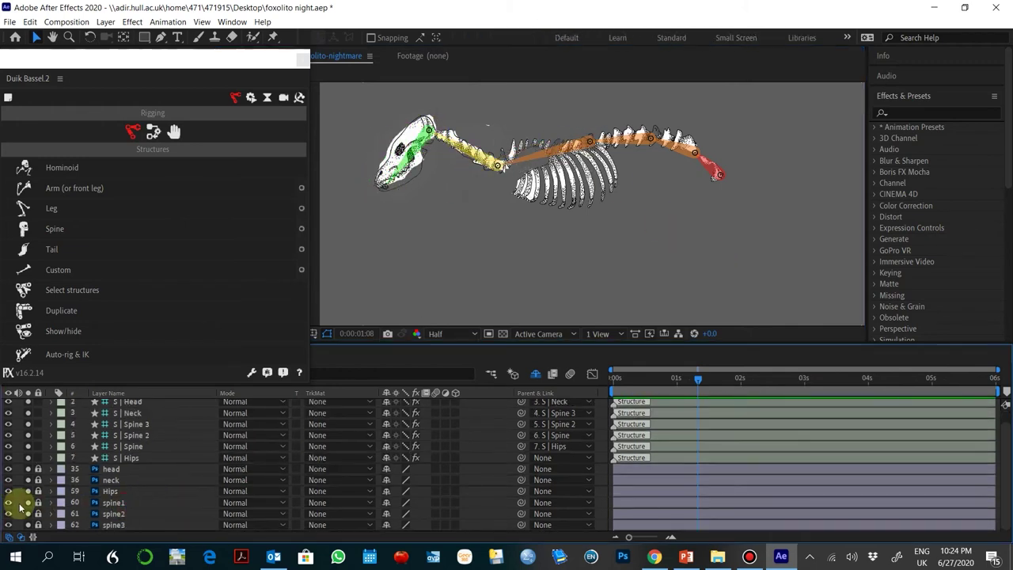
Step: Refine the spine, neck, head and spine tip joints to follow the vertebrae and skull more closely
left_click_drag(696, 152, 548, 159)
left_click(738, 128)
left_click(554, 115)
left_click(499, 202)
left_click_drag(457, 182, 504, 166)
left_click(483, 115)
left_click(435, 133)
left_click_drag(390, 191, 379, 186)
Step: Unlock the head, neck, hips and spine artwork, and parent head to the Head structure and neck to the Neck structure
left_click_drag(38, 470, 38, 525)
left_click_drag(29, 525, 28, 503)
left_click(136, 470)
scroll(137, 471, "up", 1)
left_click_drag(521, 482, 131, 415)
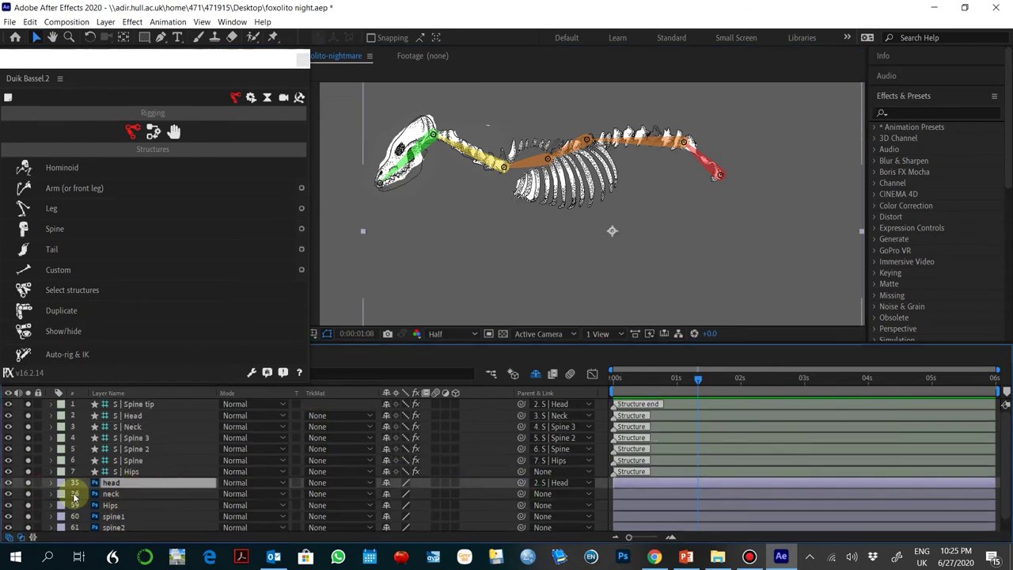
left_click(140, 493)
left_click_drag(521, 494, 130, 426)
Step: Parent the Hips artwork to the Hips structure and the spine artwork layers to their matching spine structures
left_click(127, 505)
left_click_drag(510, 505, 474, 460)
left_click_drag(524, 511, 133, 460)
left_click(129, 515)
left_click(165, 527)
left_click_drag(499, 512, 417, 428)
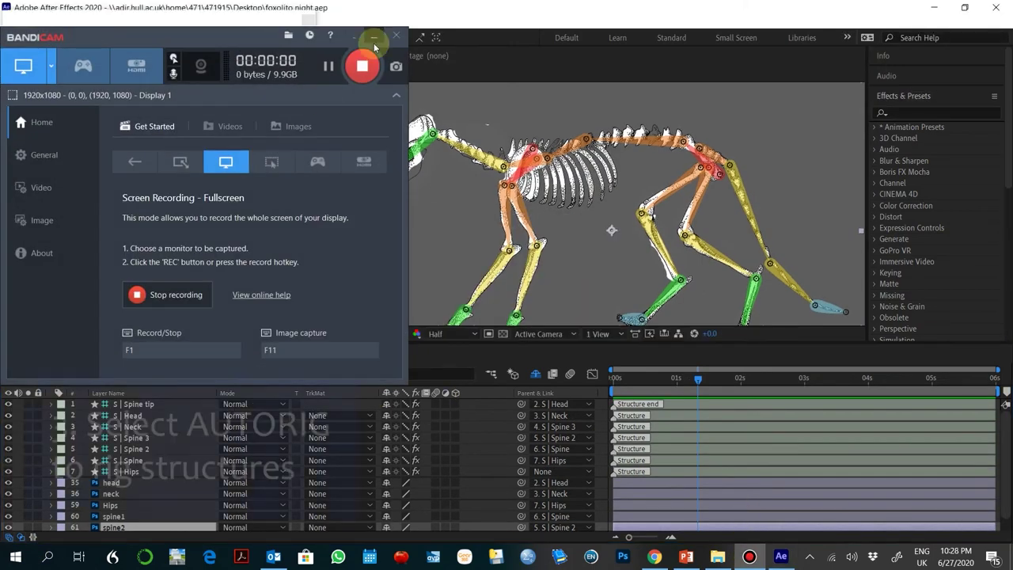
Step: Select all layers and run Duik's Auto-rig & IK on the structures
left_click(374, 40)
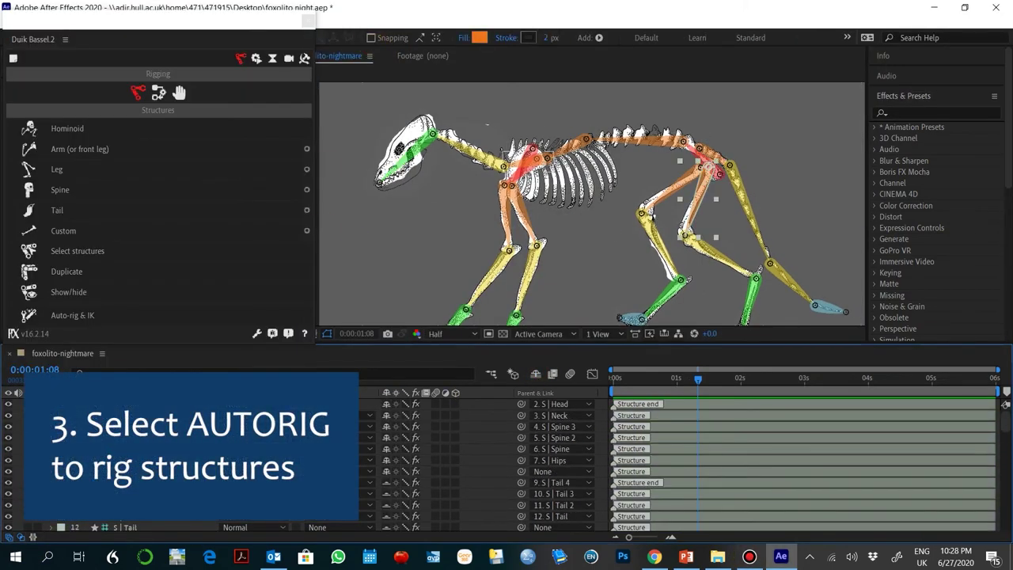
key("ctrl+a")
left_click(250, 316)
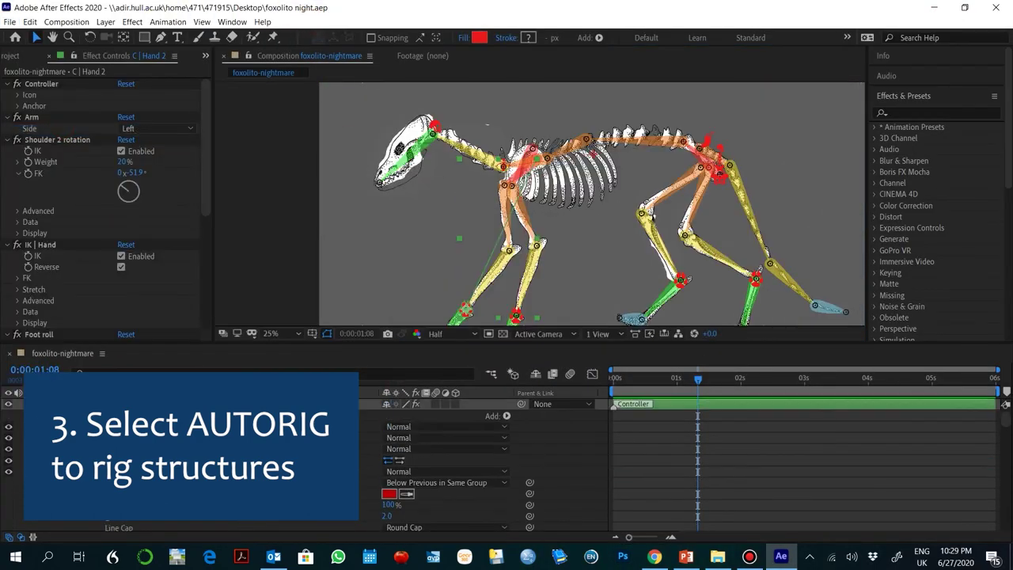
Step: Move the Hand 2 controller forward and up to test the front leg's bend
left_click_drag(1006, 419, 1006, 488)
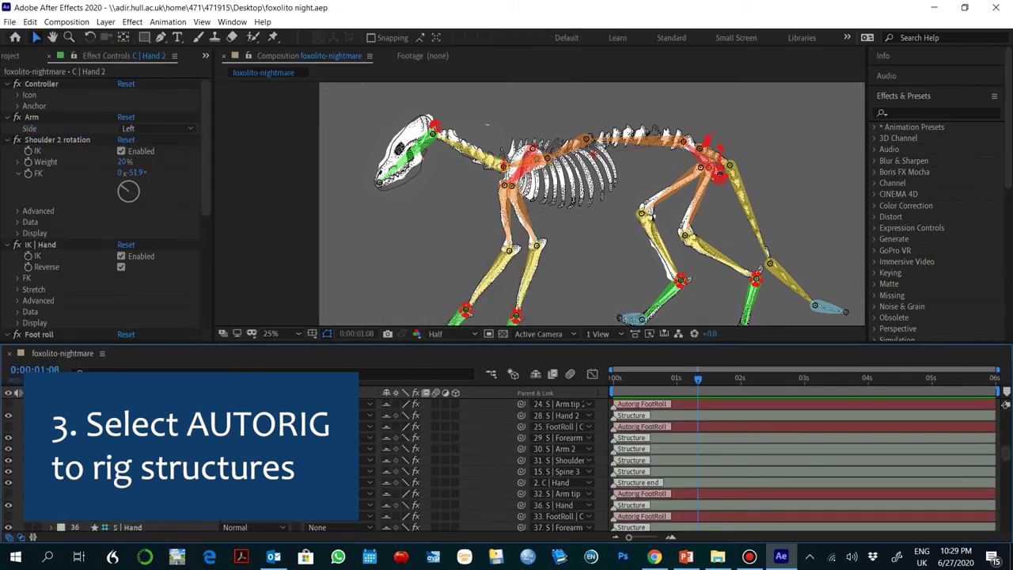
left_click(452, 322)
mouse_move(454, 299)
left_mouse_down()
mouse_move(420, 219)
mouse_move(372, 273)
mouse_move(453, 271)
mouse_move(445, 282)
left_mouse_up()
Step: Try moving the head controller away from the neck, and undo the move
left_click(455, 113)
left_click_drag(455, 113, 407, 116)
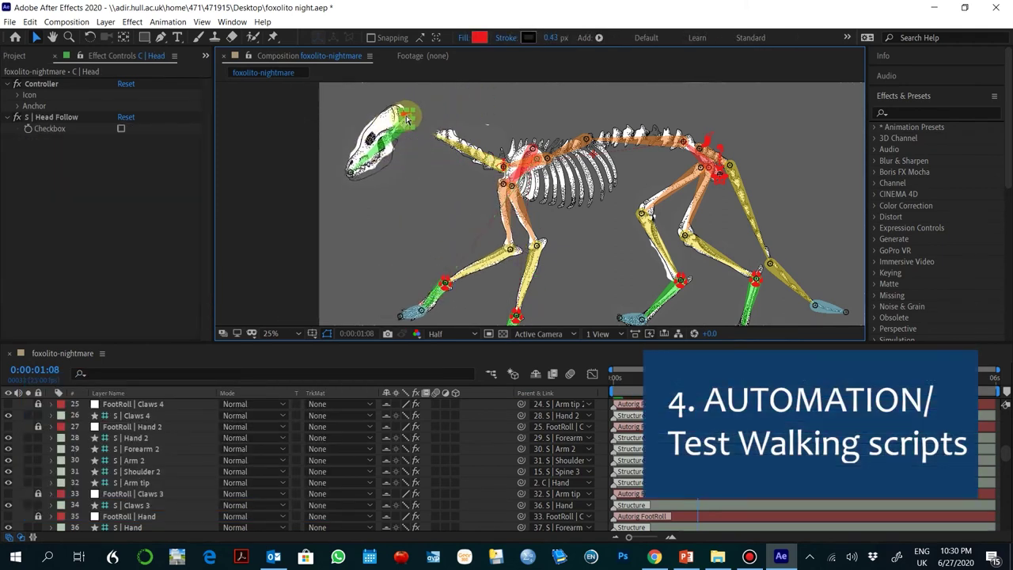
key("ctrl+z")
Step: Rotate the head controller to 5°
key("r")
left_click_drag(402, 415, 377, 411)
left_click(444, 193)
Step: Try pulling the spine curve controller down below the ribcage, and undo the move
left_click(595, 154)
left_click_drag(593, 155, 593, 243)
key("ctrl+z")
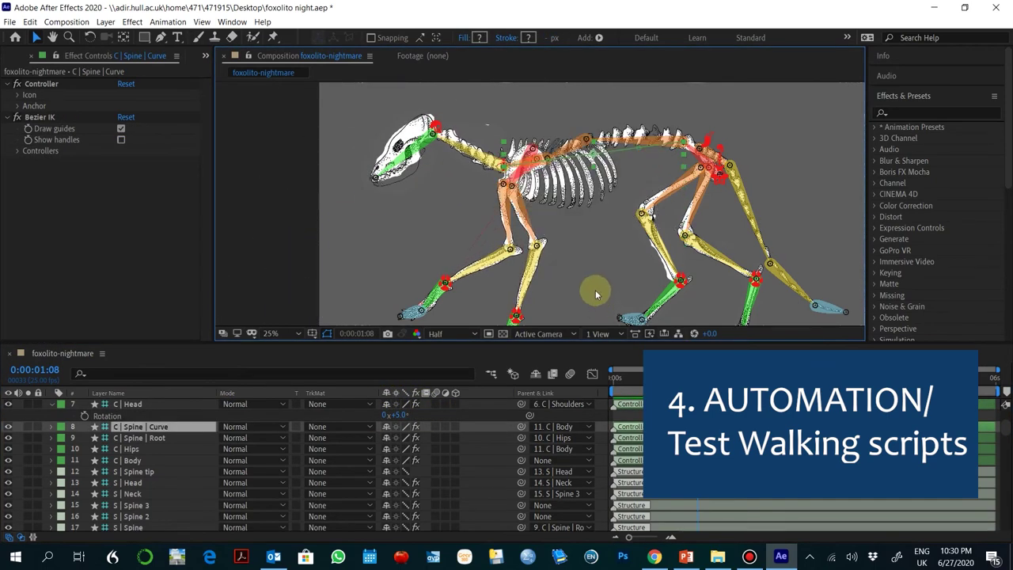
Step: Rotate the Tail 2 and Tail 3 structures to swing the tail upward, with Tail 3 at about -28°
left_click(698, 152)
left_click_drag(775, 264, 812, 208)
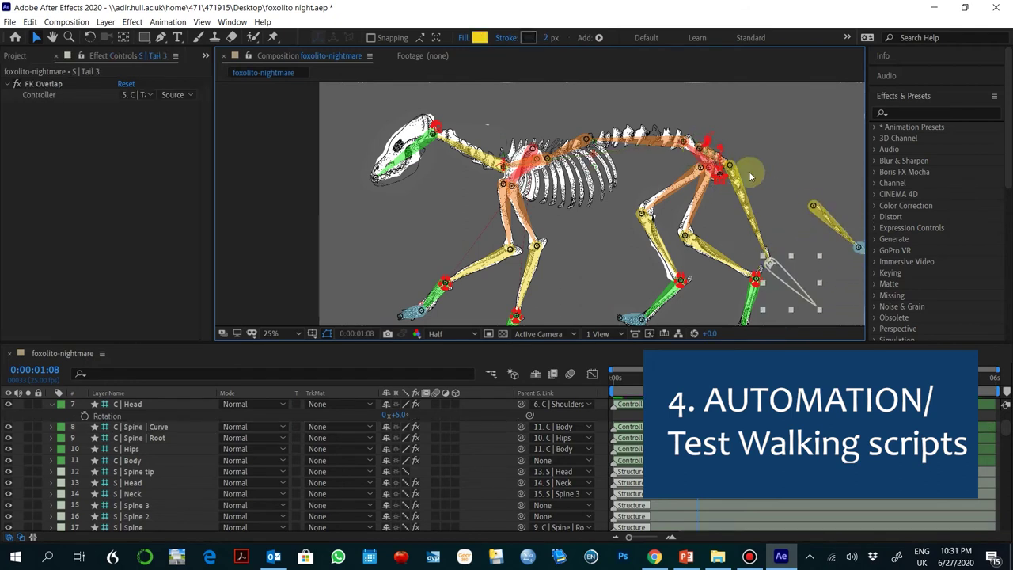
key("r")
mouse_move(418, 525)
left_mouse_down()
mouse_move(372, 520)
mouse_move(411, 515)
left_mouse_up()
left_click(854, 176)
key("r")
key("comma")
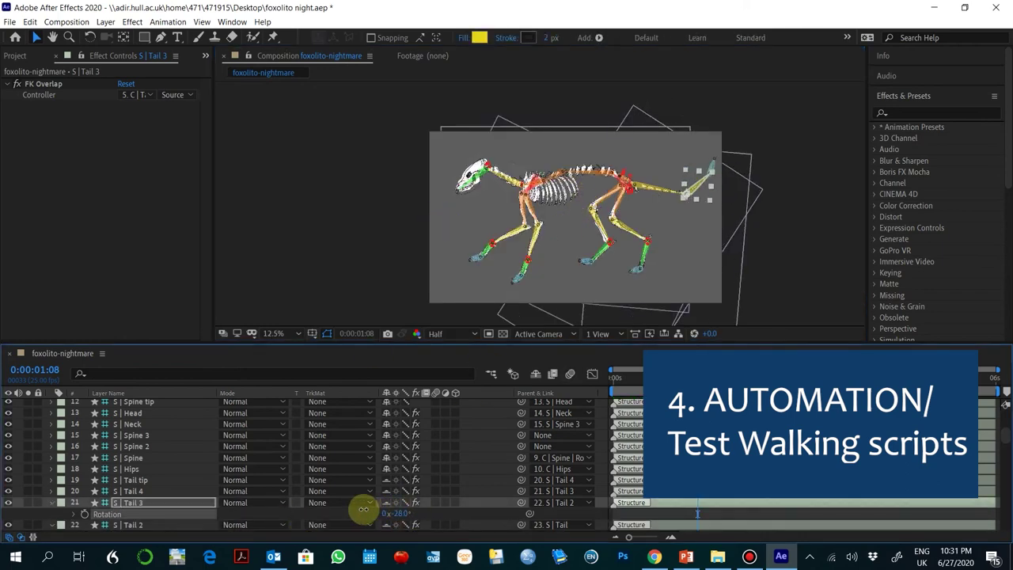
Step: Adjust the rotation of the Tail 2 structure at the base of the tail and save the project
scroll(650, 156, "up", 1)
left_click(780, 175)
mouse_move(404, 513)
left_mouse_down()
mouse_move(412, 512)
mouse_move(391, 523)
left_mouse_up()
left_click(798, 105)
left_click(779, 174)
scroll(399, 524, "down", 1)
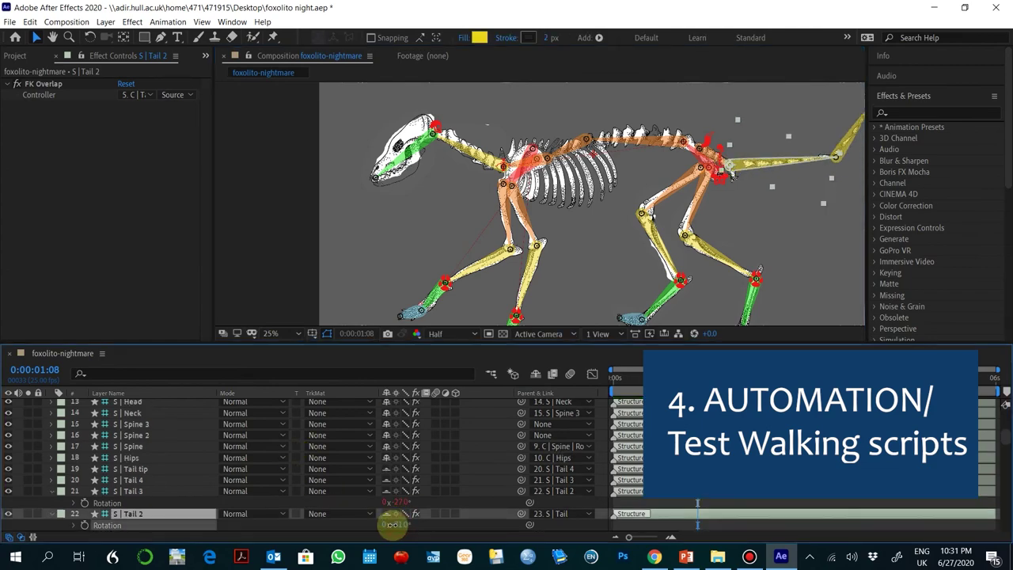
scroll(400, 221, "down", 1)
left_click(401, 222)
left_click(10, 22)
left_click(33, 130)
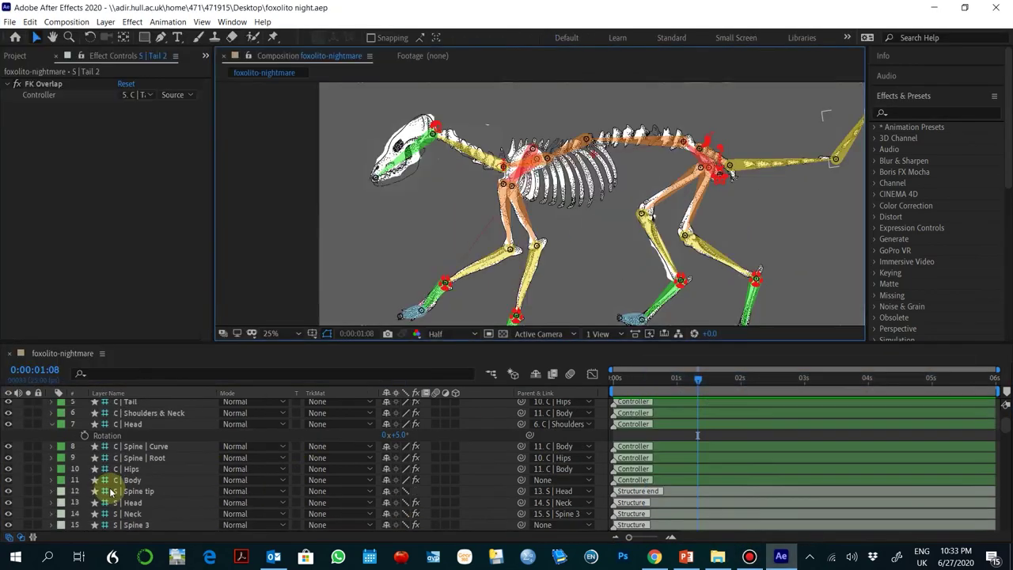
Step: Select the structure layers from Spine tip through Thigh and examine the FootRoll layers between them, including FootRoll | Claws 4
left_click(139, 471)
scroll(151, 502, "down", 10)
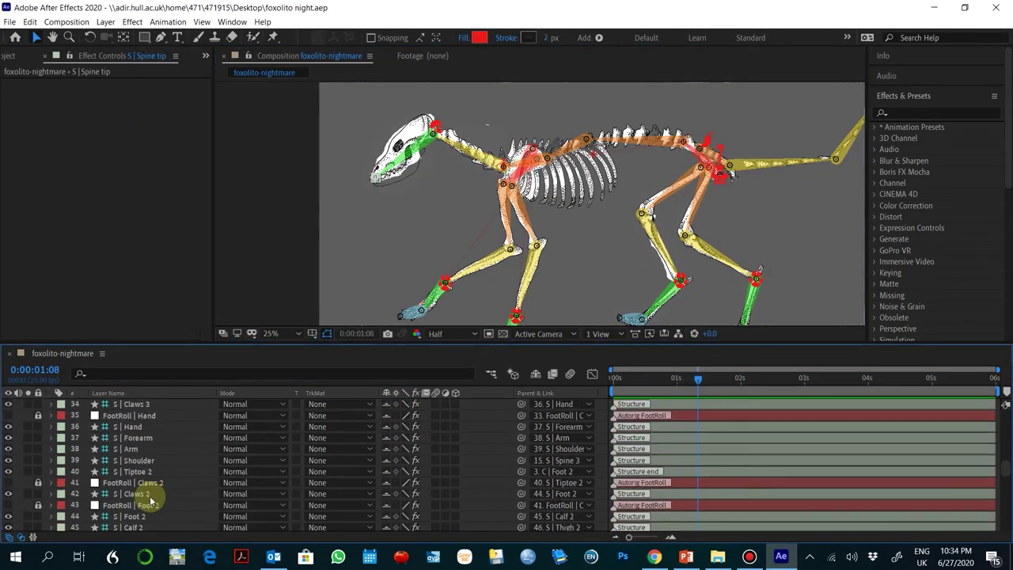
scroll(143, 519, "down", 1)
left_click(97, 480, "shift")
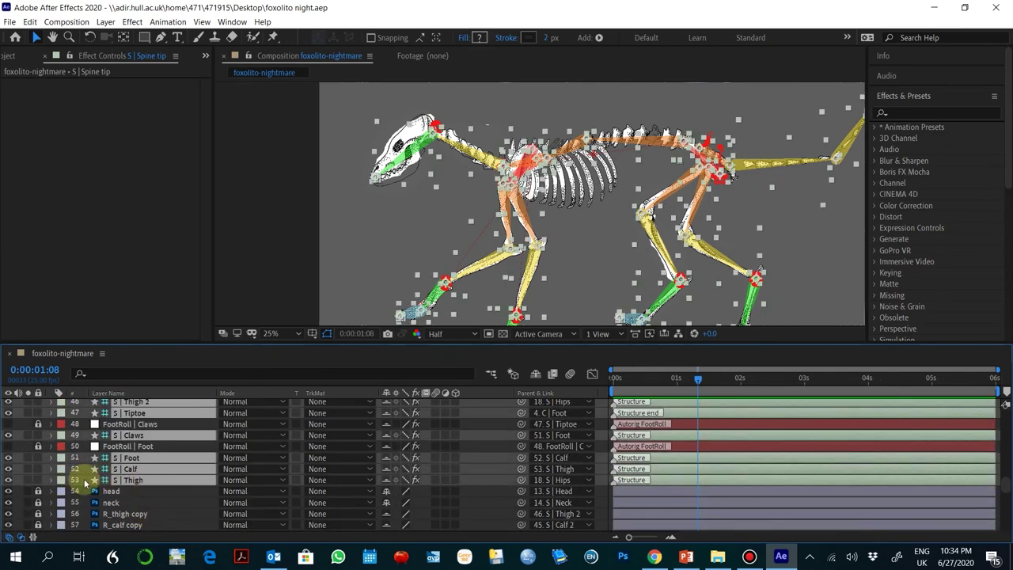
scroll(475, 431, "up", 16)
scroll(420, 455, "down", 8)
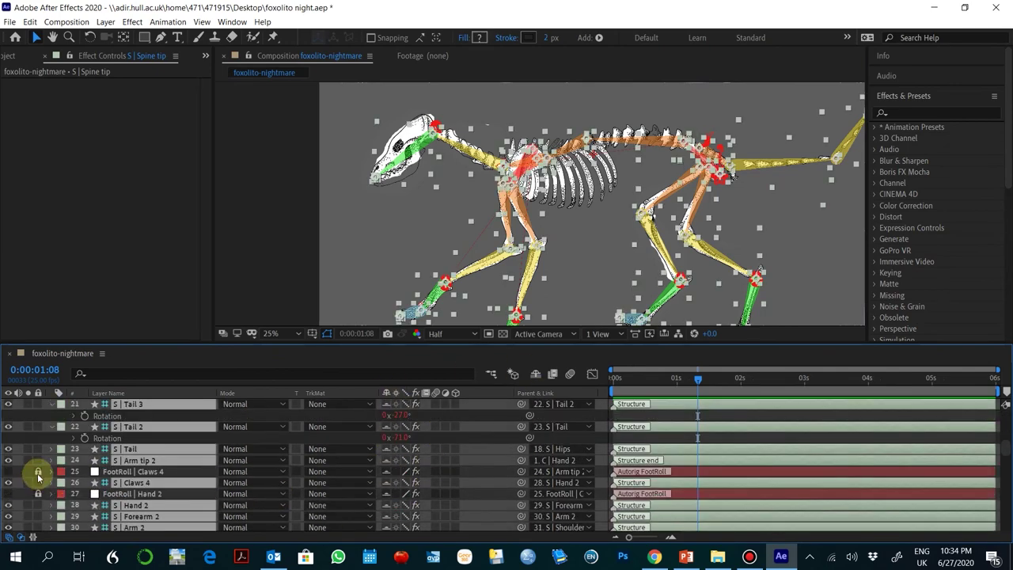
left_click(147, 475)
scroll(316, 508, "down", 8)
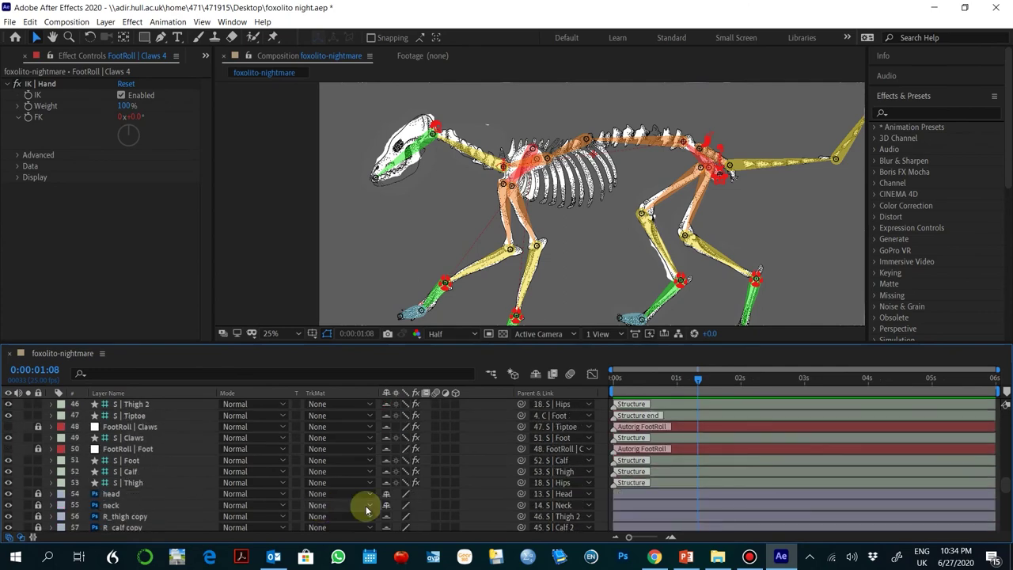
scroll(395, 467, "down", 4)
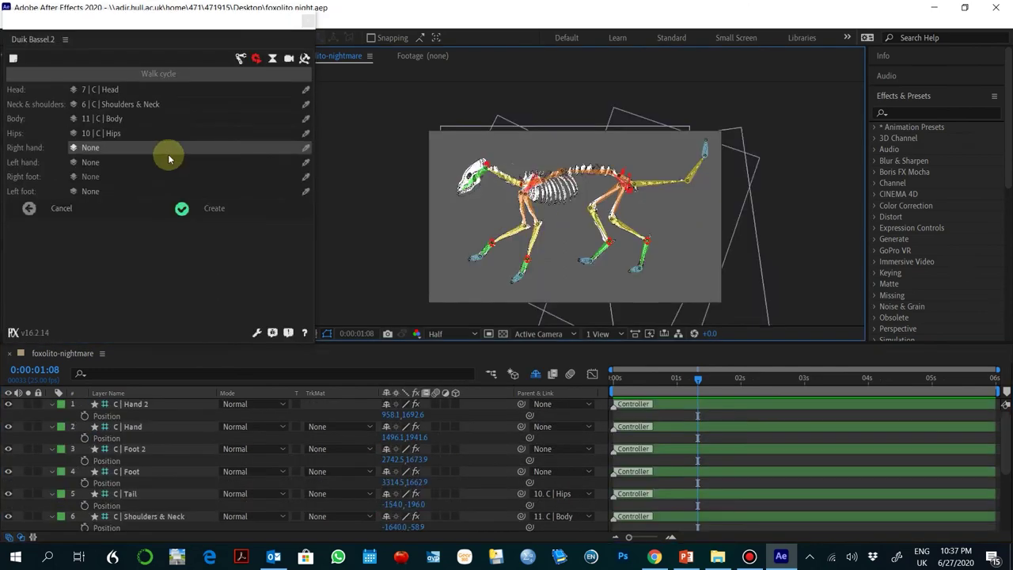
Step: Assign the C | Hand 2 controller as the walk cycle's right hand and C | Hand as its left hand
left_click(9, 405)
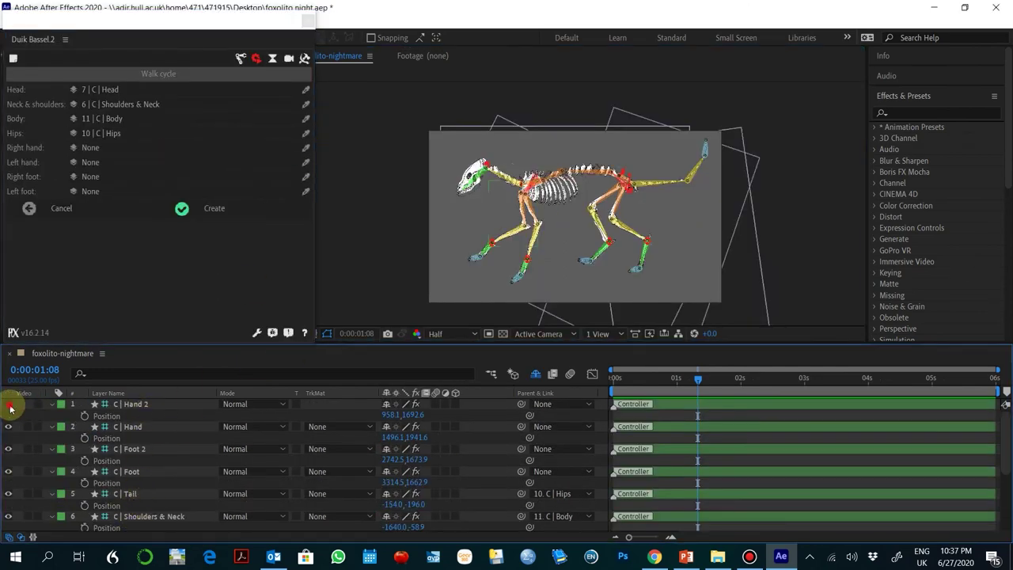
left_click(145, 405)
left_click(305, 148)
left_click(139, 404)
left_click(305, 162)
left_click(161, 426)
left_click(135, 426)
left_click(142, 163)
Step: Assign the C | Foot 2 controller as the walk cycle's right foot and C | Foot as its left foot
left_click(307, 178)
left_click(142, 449)
left_click(307, 178)
left_click(140, 449)
left_click(306, 191)
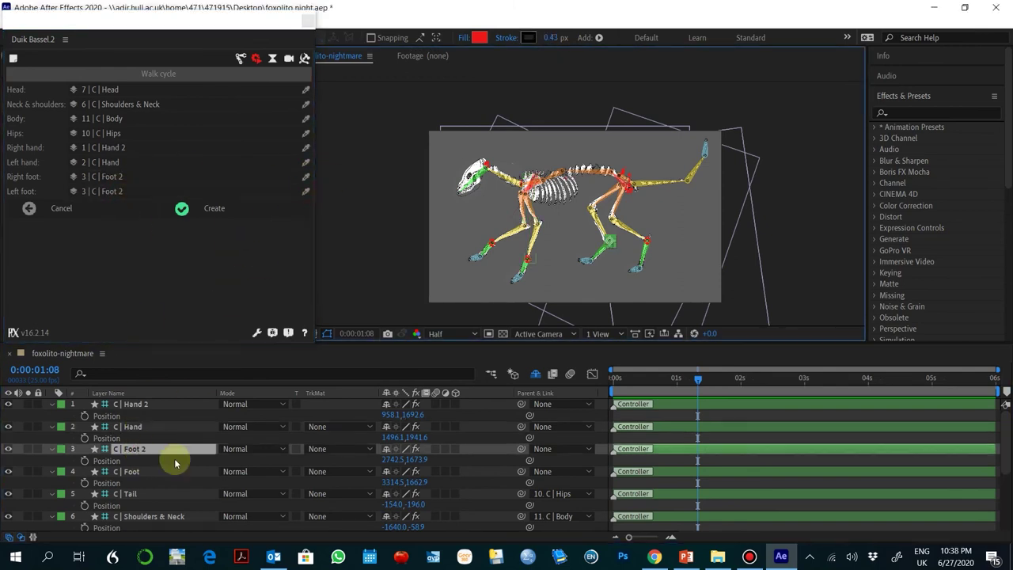
left_click(170, 472)
left_click(306, 192)
Step: Create the Duik walk cycle from the assigned controllers and dismiss the script alert
left_click(750, 556)
left_click(357, 260)
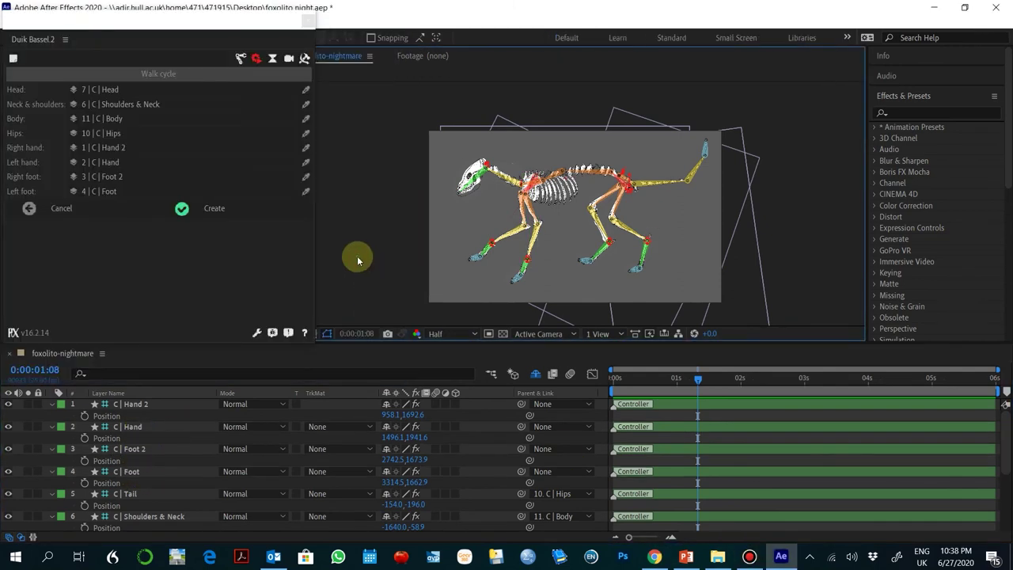
left_click(234, 209)
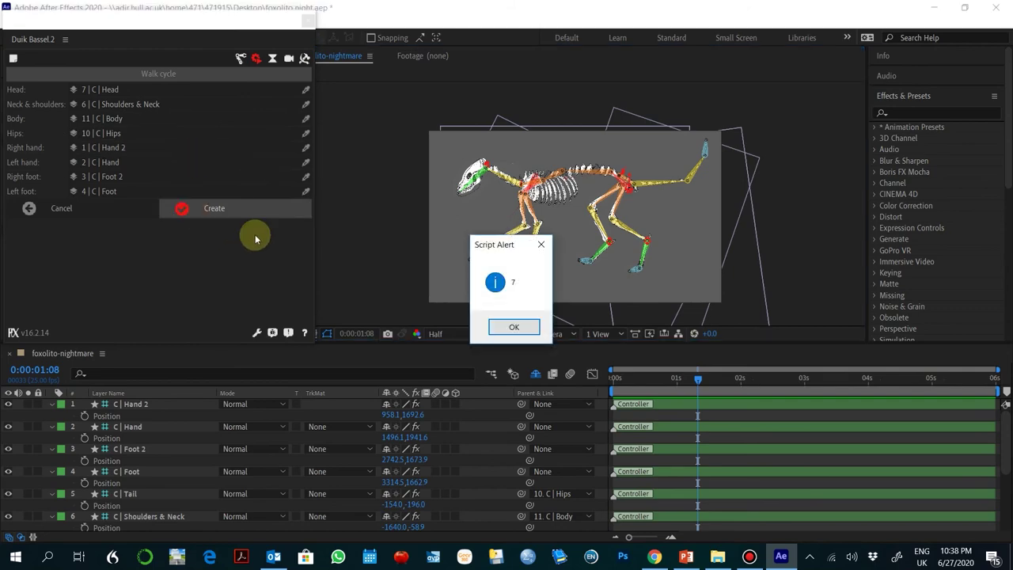
left_click(513, 331)
Step: Preview the walk cycle animation from the start of the composition
left_click(643, 388)
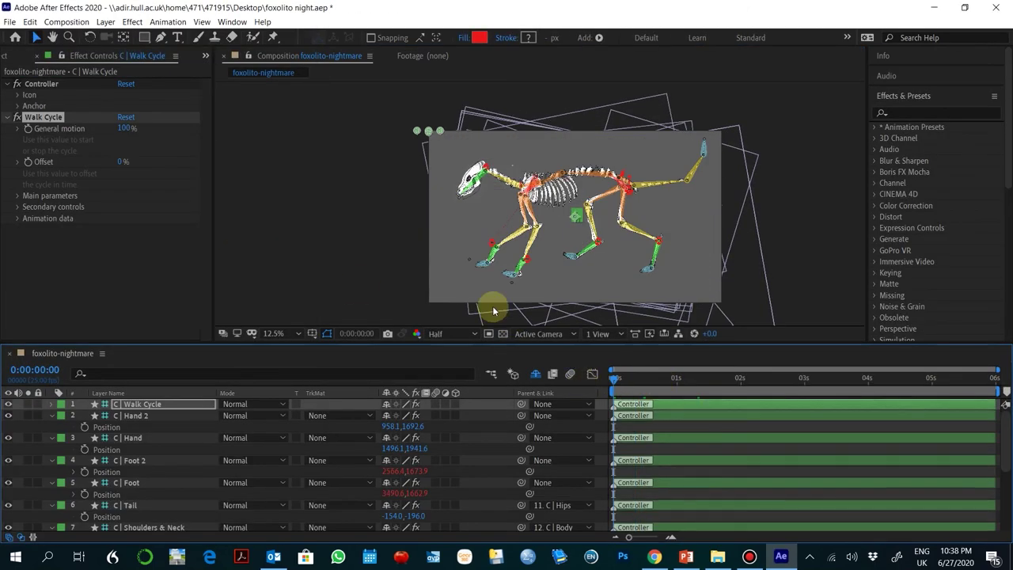
left_click(382, 255)
key("space")
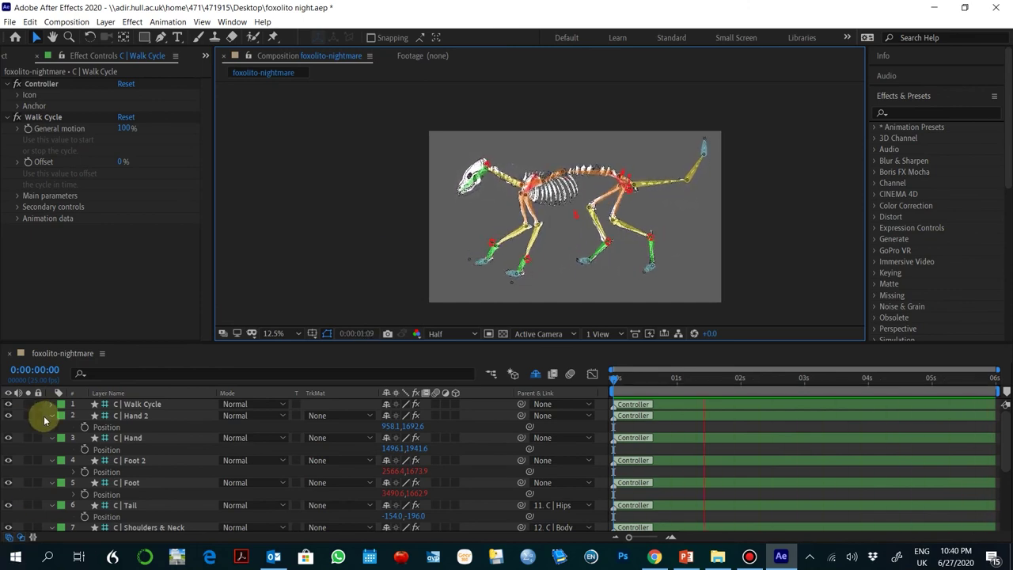
left_click(750, 556)
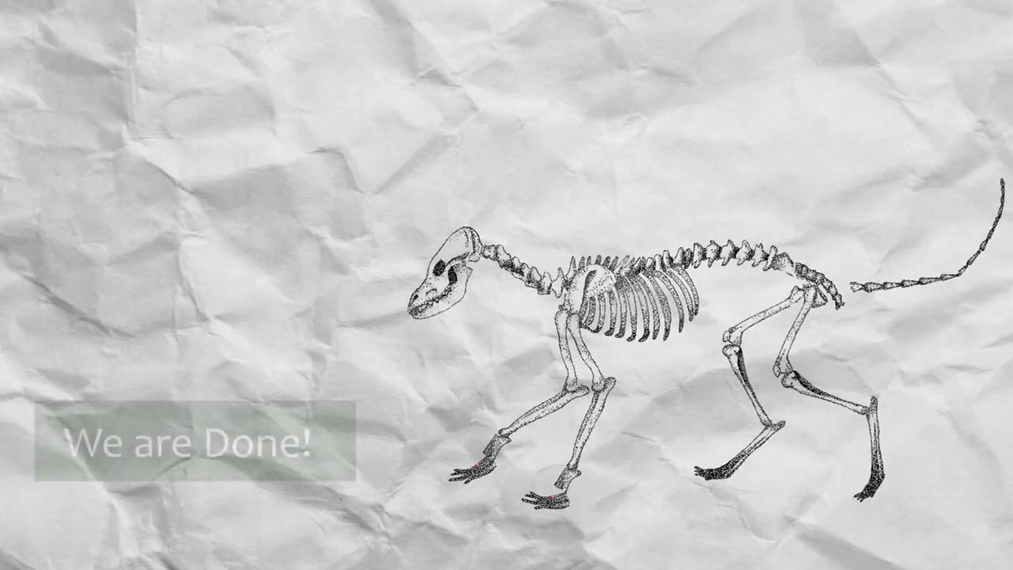